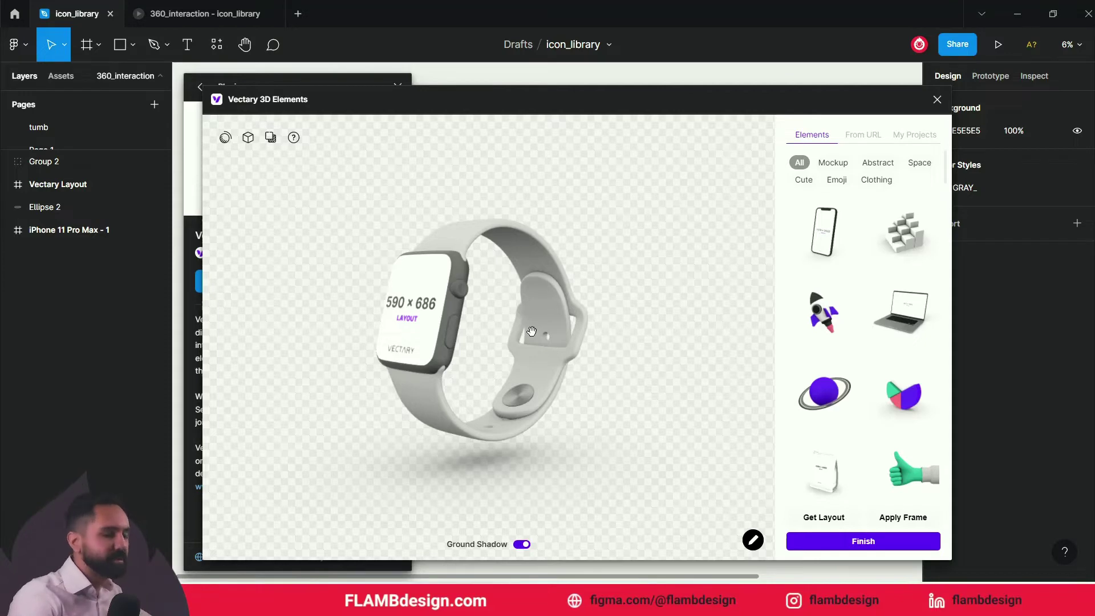
Rotate the 3D watch mockup to a near-profile view with its screen turned left and the strap loop open.
drag(444, 303, 445, 302)
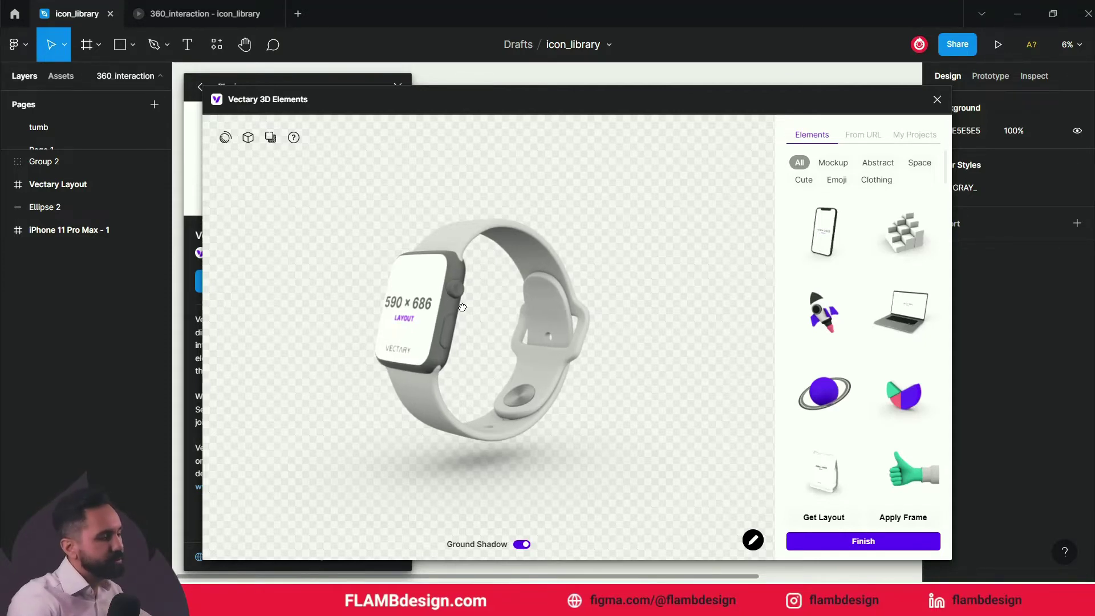
drag(463, 306, 421, 309)
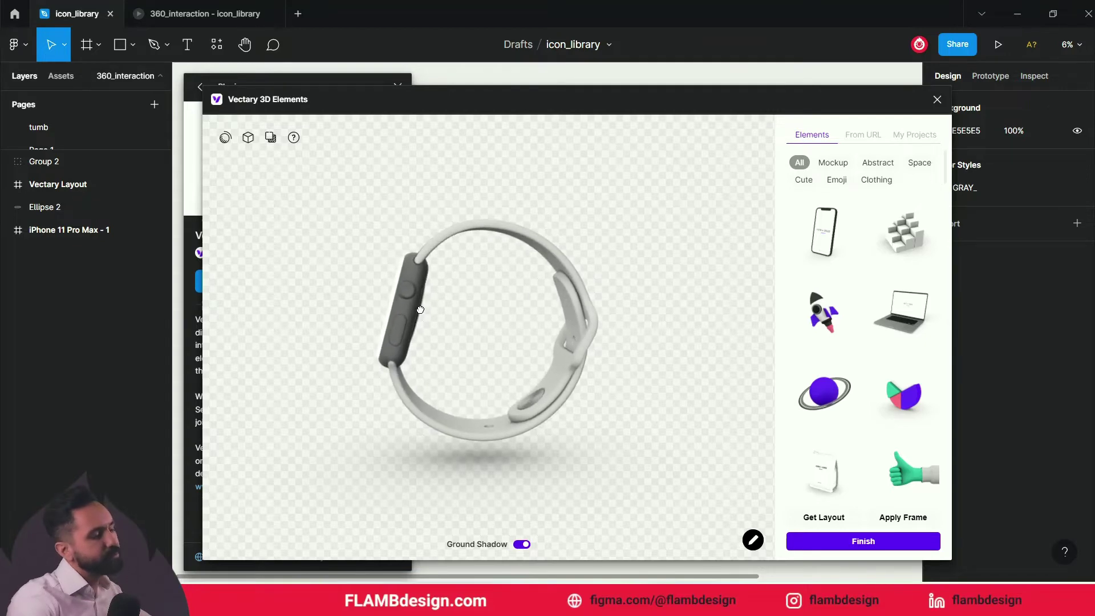
mouse_move(439, 306)
mouse_down()
mouse_move(479, 308)
mouse_move(459, 290)
mouse_move(608, 296)
mouse_move(449, 305)
mouse_up()
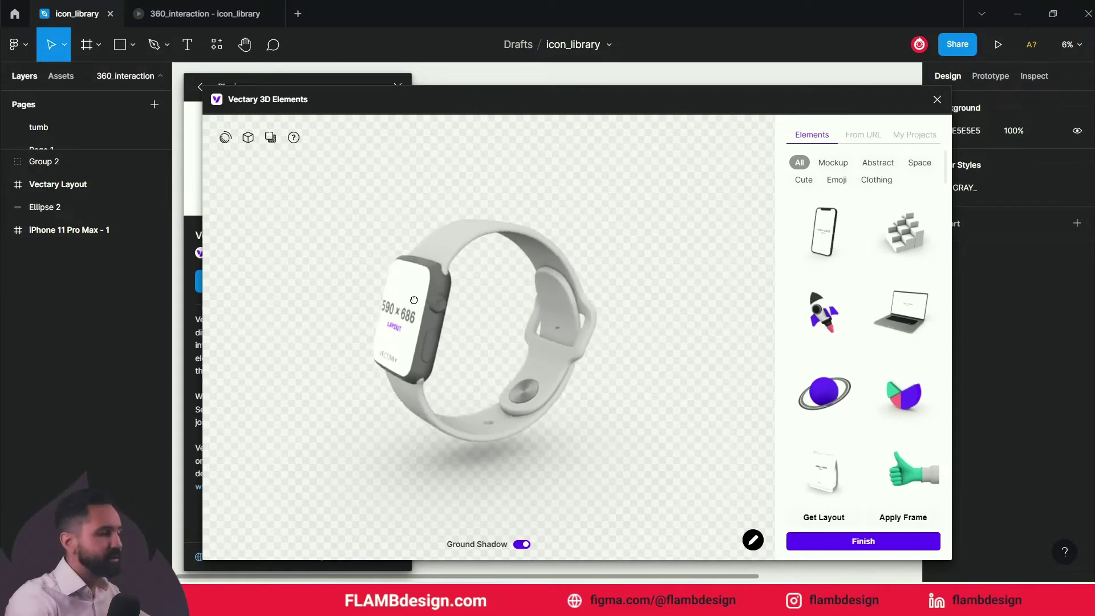
drag(417, 298, 595, 297)
drag(473, 311, 344, 310)
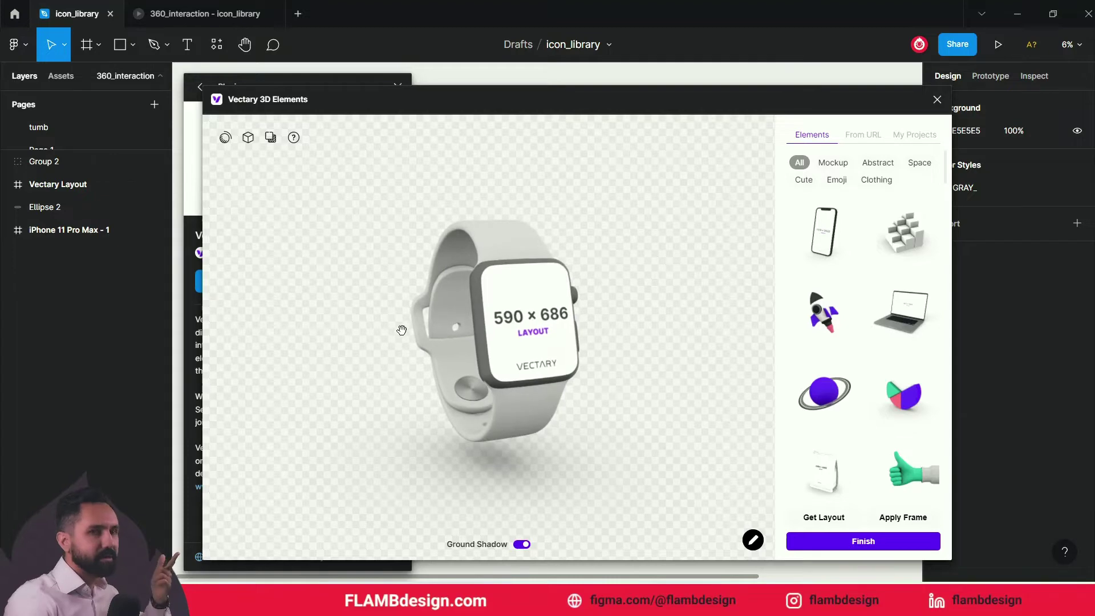
drag(523, 329, 431, 323)
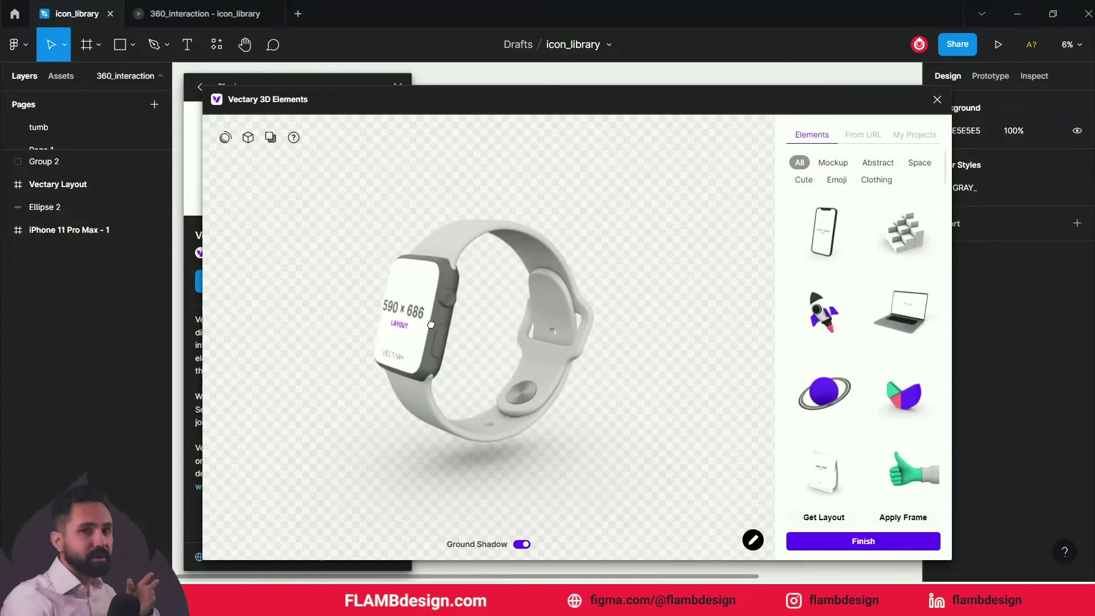
drag(431, 323, 469, 324)
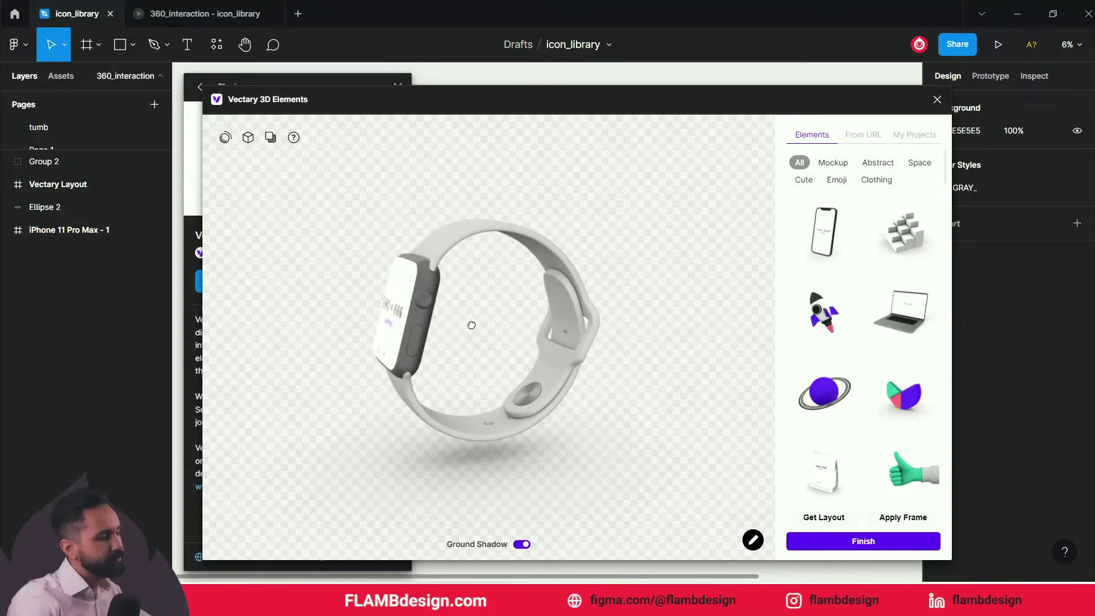
Apply the red 590 × 686 watch-face frame to the near-profile mockup and insert the render on the canvas.
drag(656, 98, 491, 90)
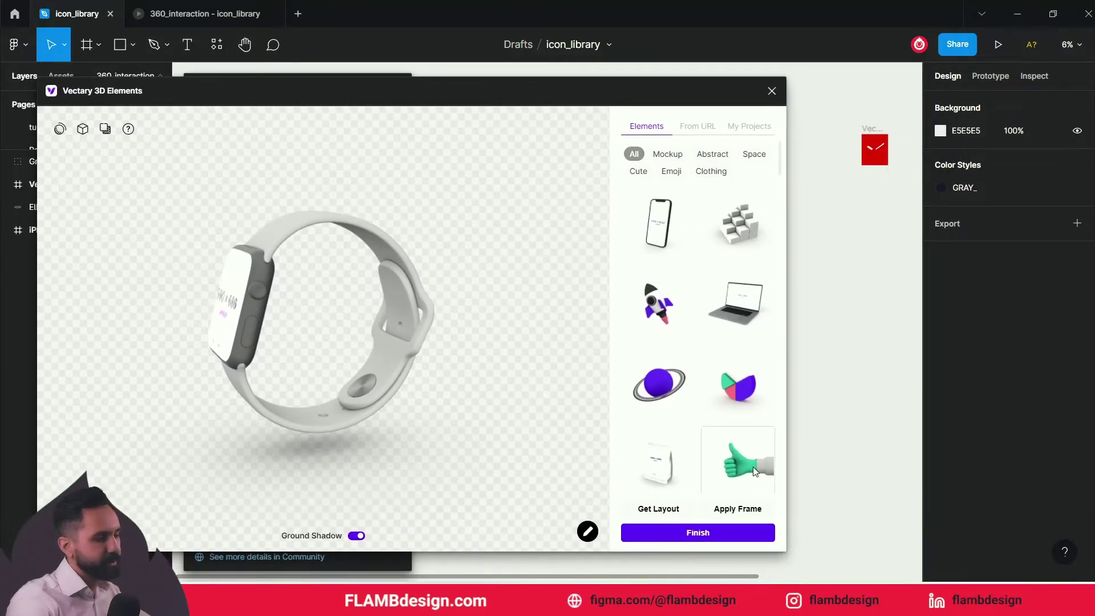
click(871, 129)
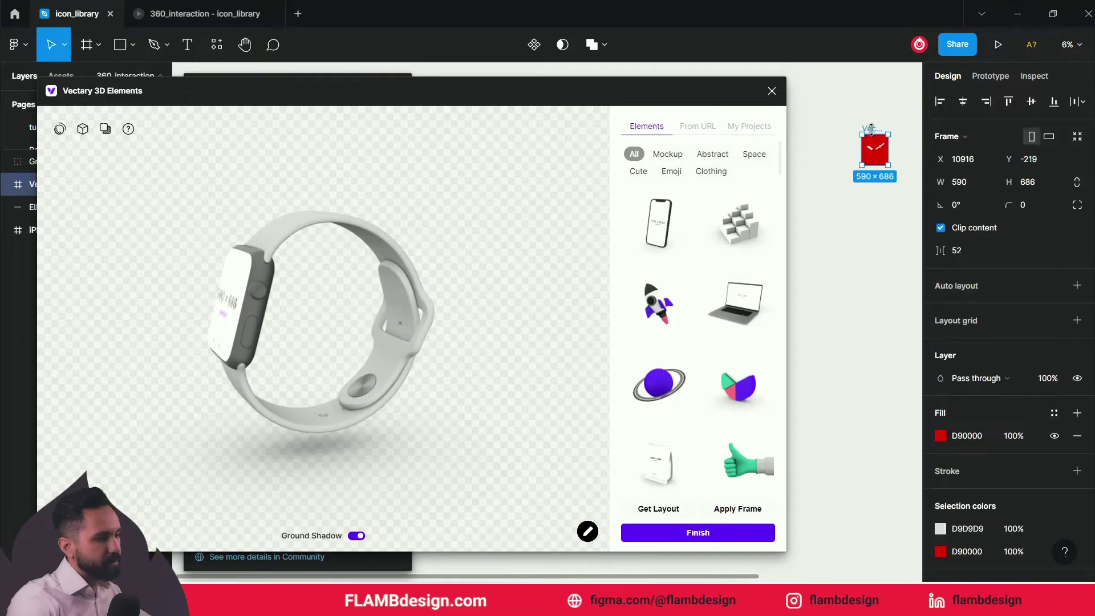
click(730, 512)
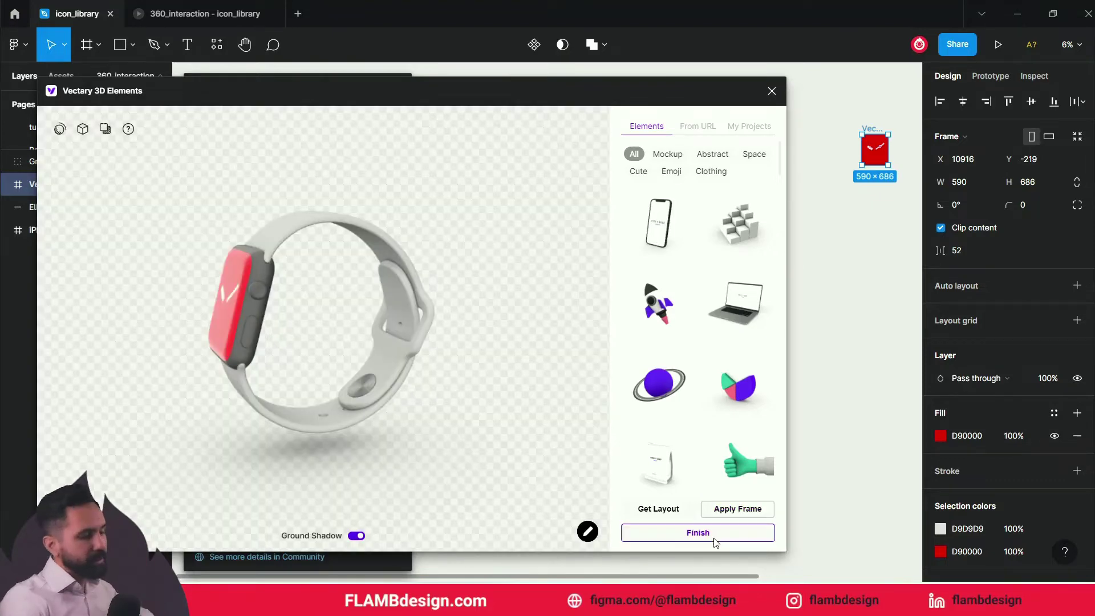
click(698, 532)
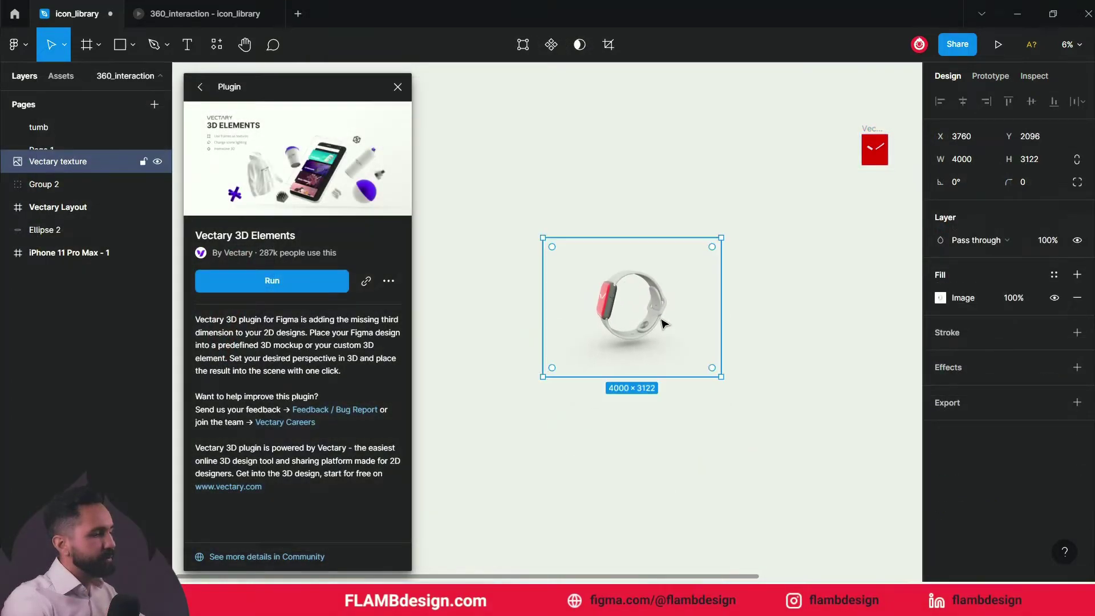
click(727, 448)
click(643, 322)
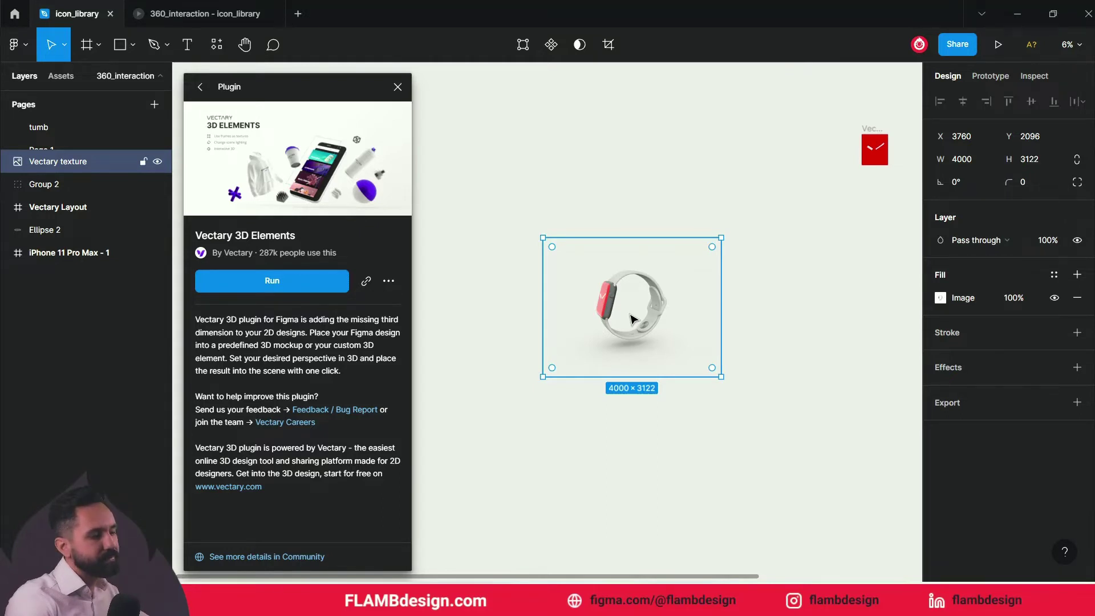
Render a second watch with the red frame, rotated to a three-quarter view, and place it below the first render.
click(299, 280)
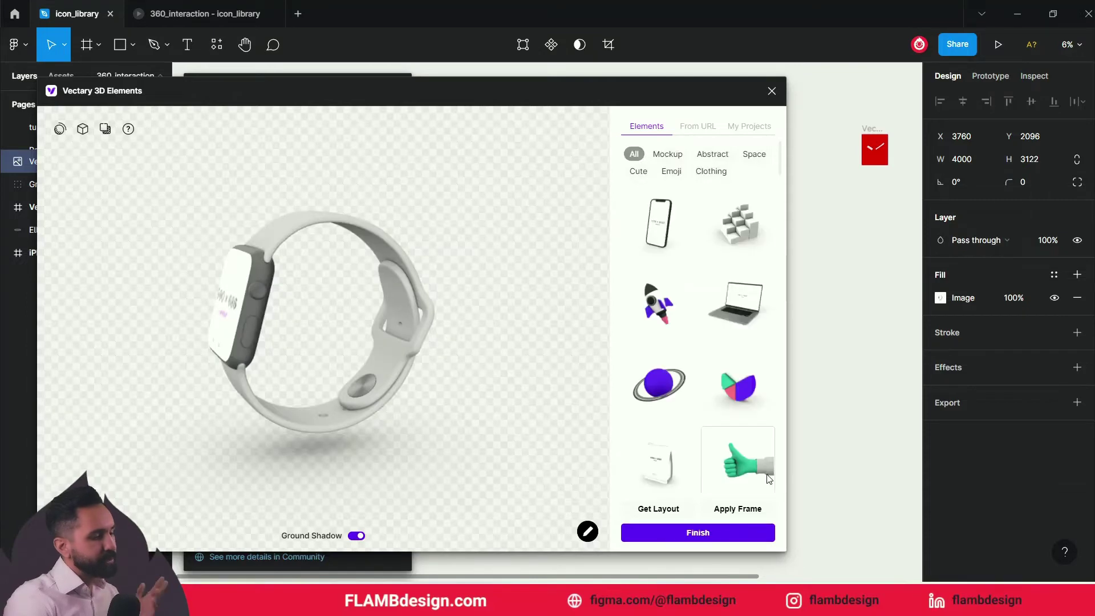
click(766, 502)
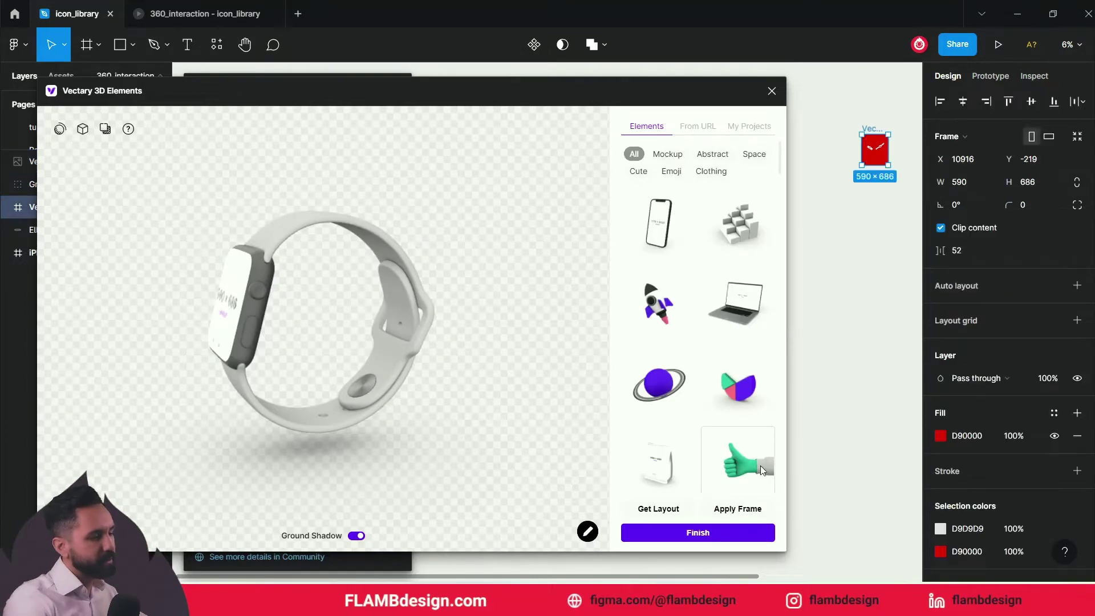
click(737, 508)
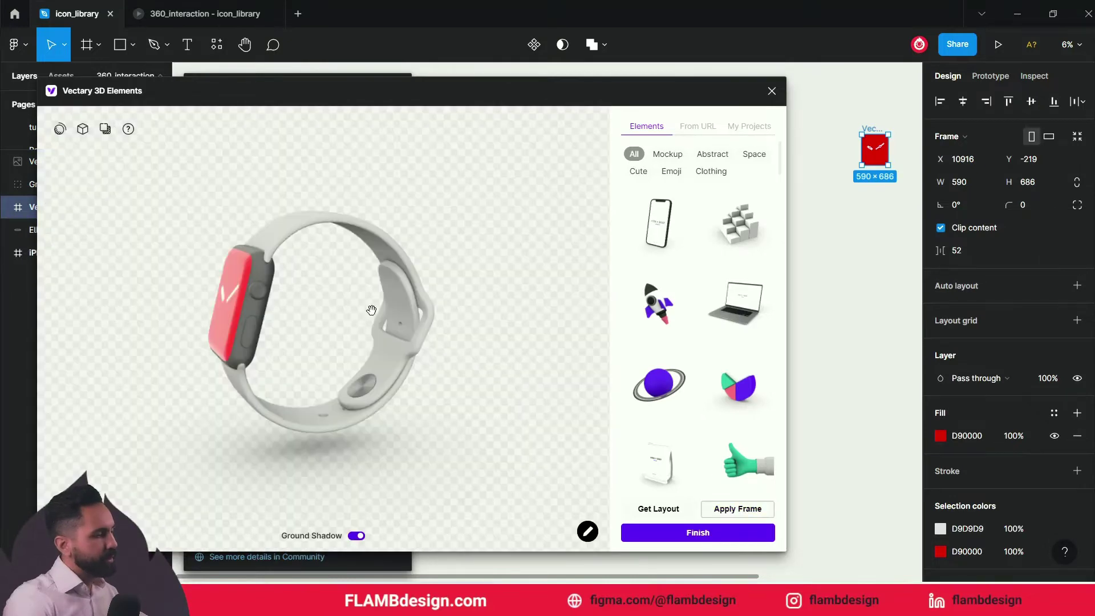
drag(349, 310, 383, 308)
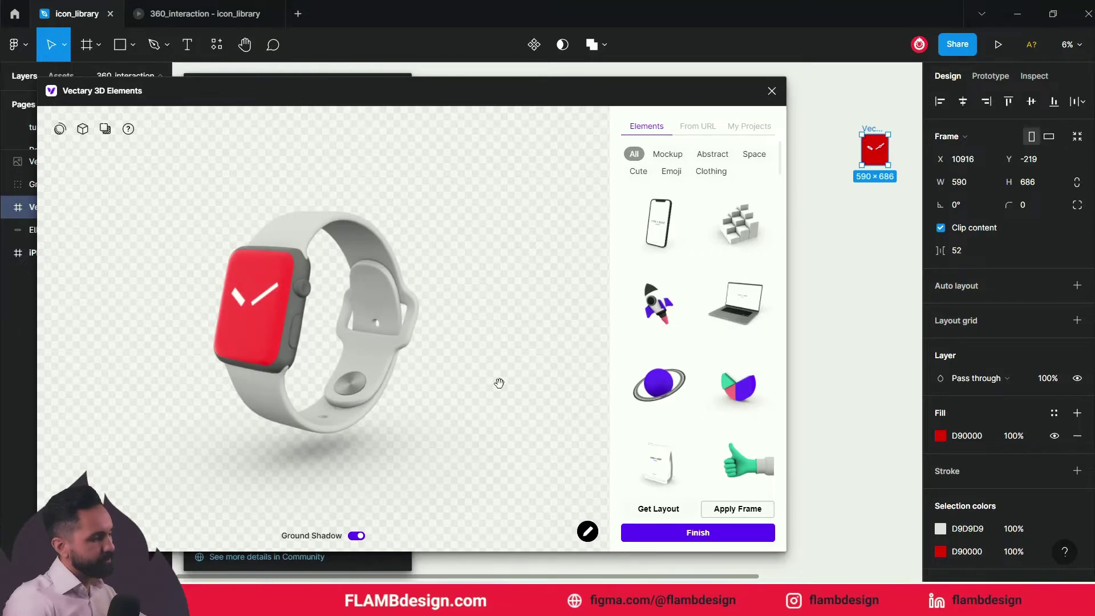
click(705, 532)
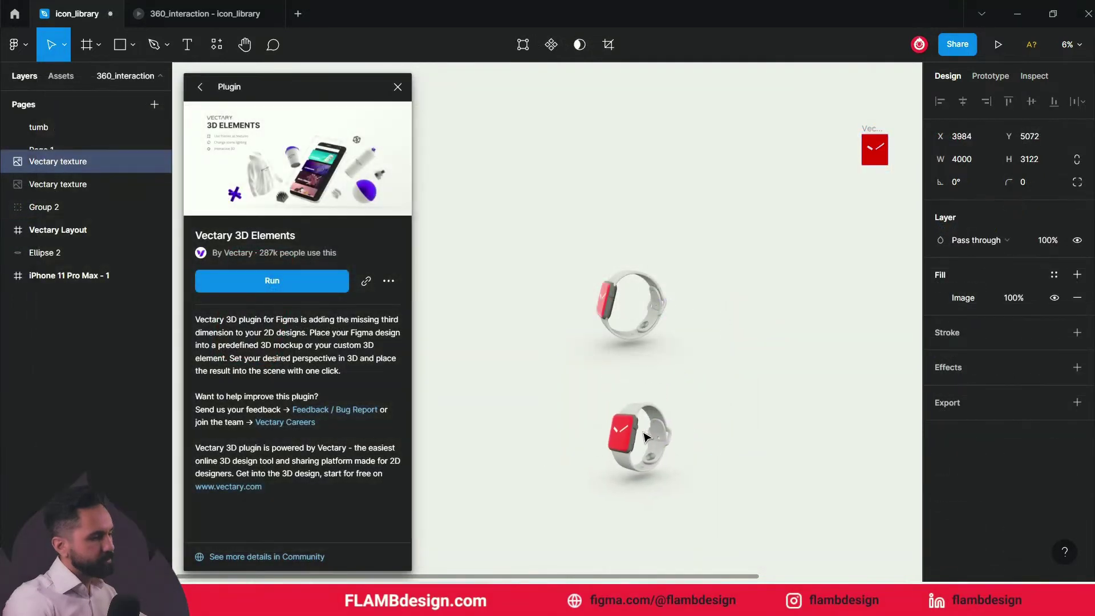
drag(644, 436, 643, 443)
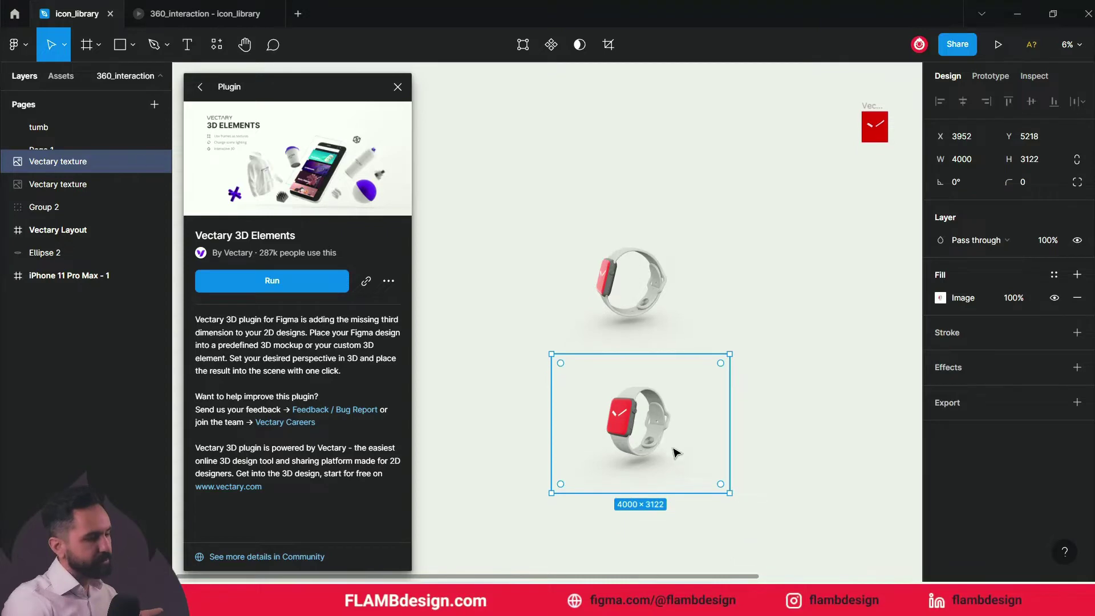
Render a third watch with the red frame, rotated almost to the front, and place it below the three-quarter render.
click(321, 285)
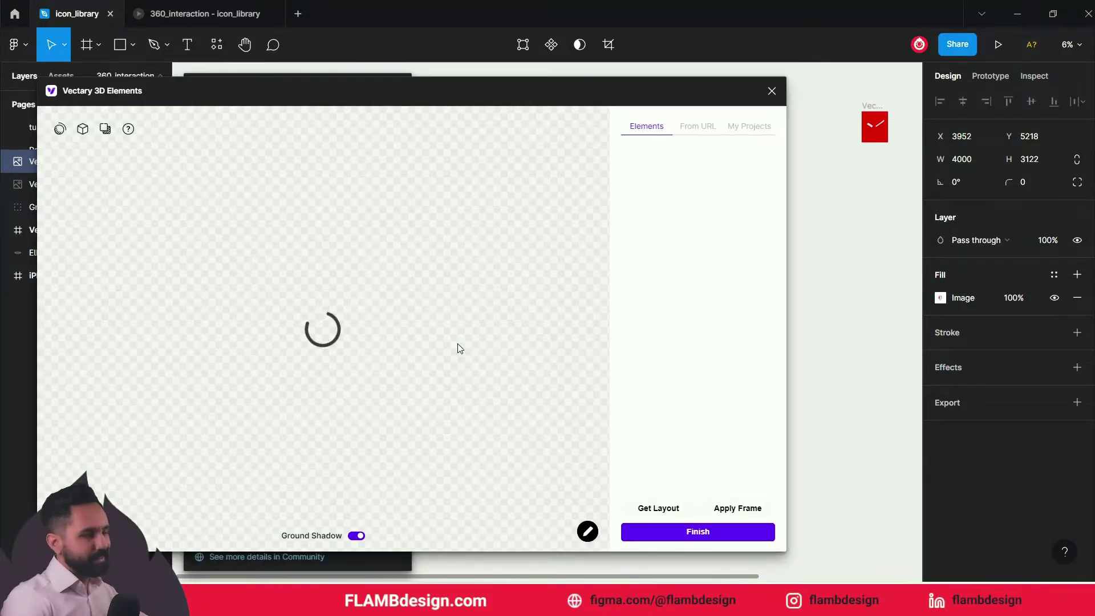
drag(310, 317, 335, 314)
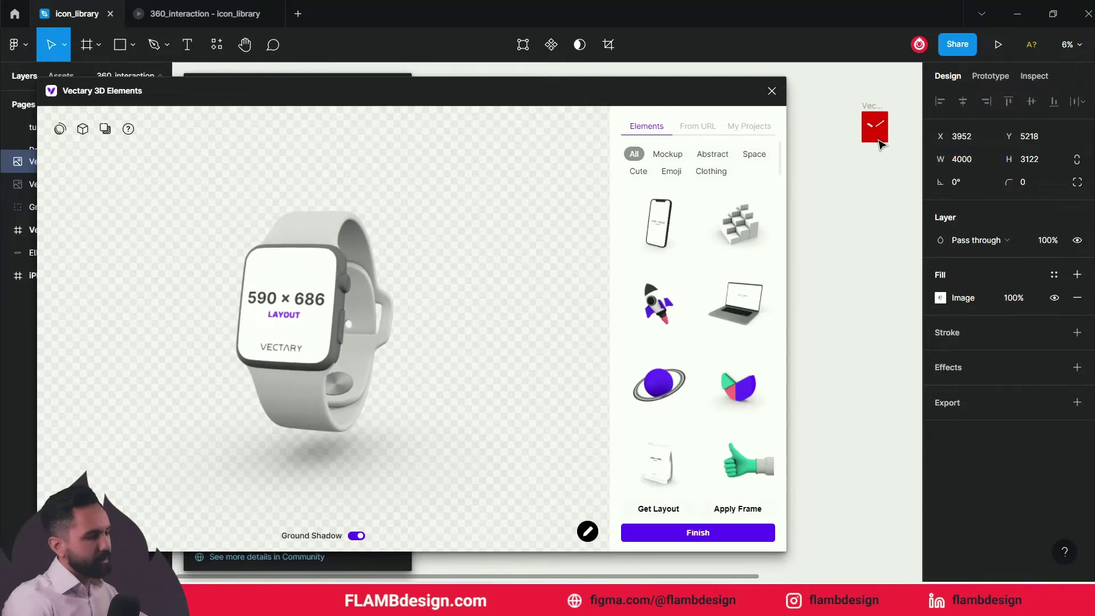
click(877, 121)
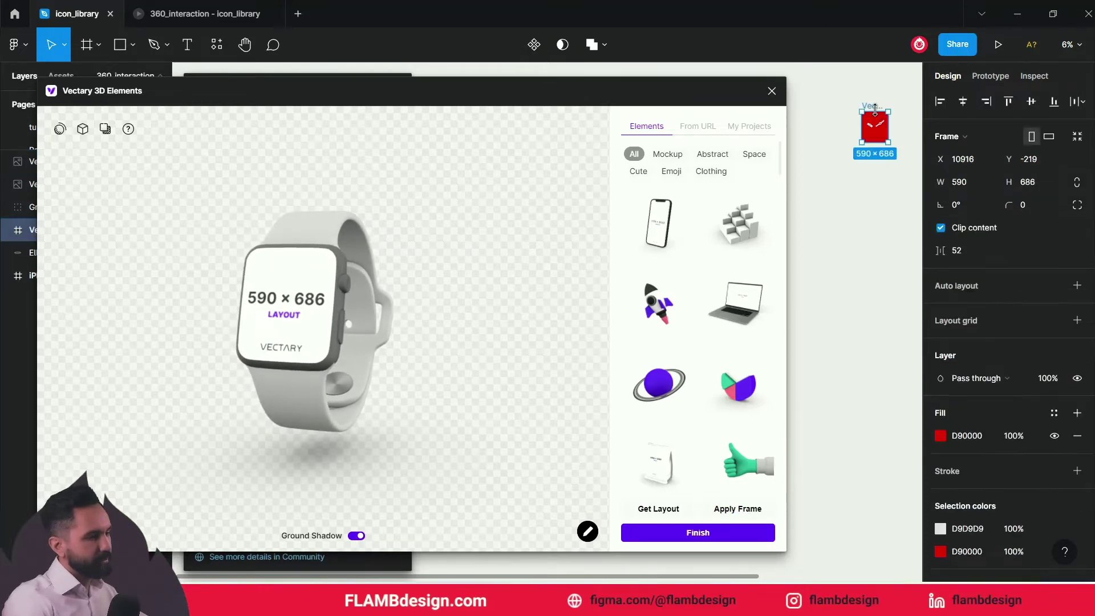
click(730, 509)
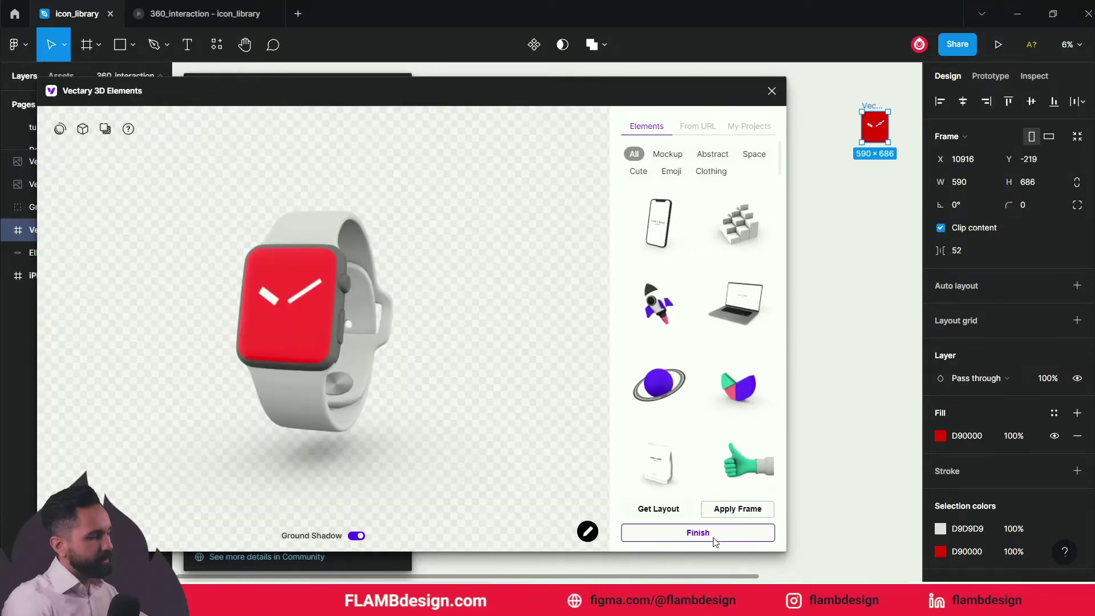
click(713, 538)
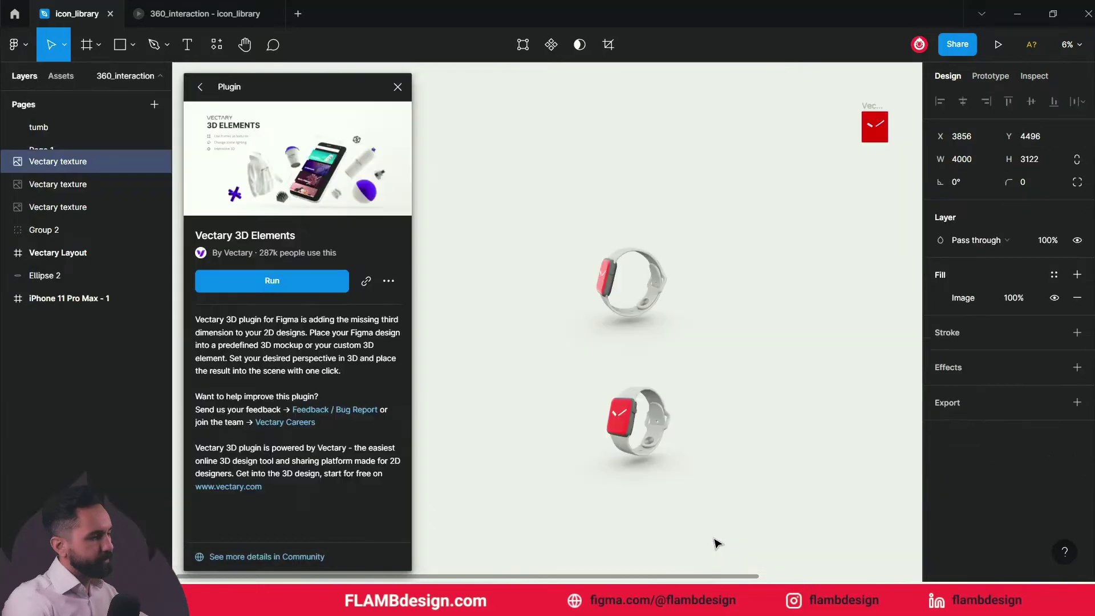
drag(722, 460, 648, 496)
scroll(624, 238, down, 3)
drag(624, 238, 623, 269)
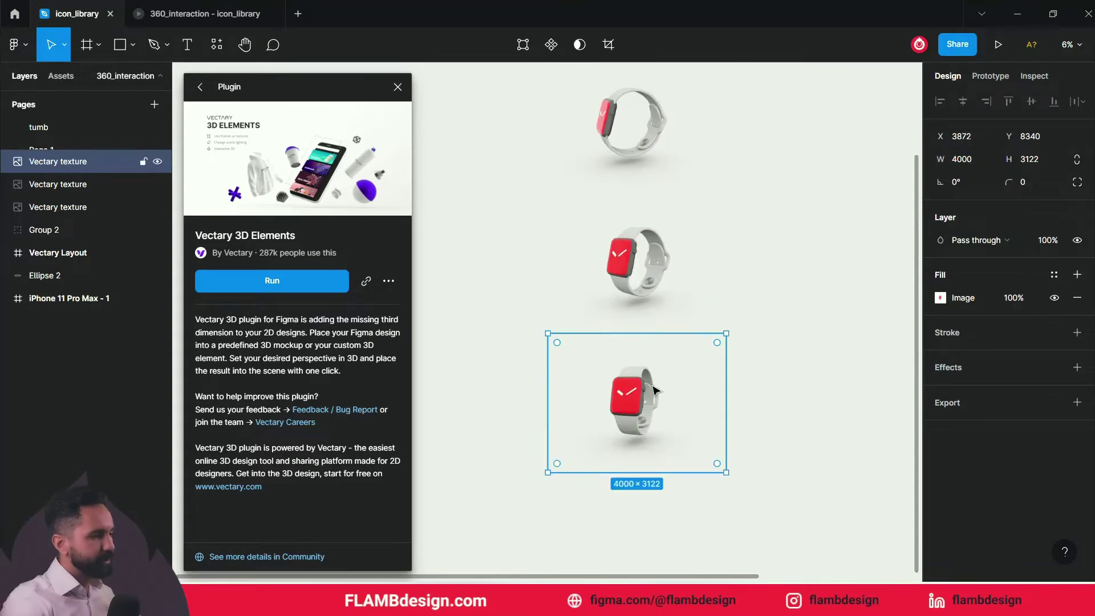
Insert a fourth render showing the watch straight from the front with the red frame on its screen.
click(308, 284)
click(737, 513)
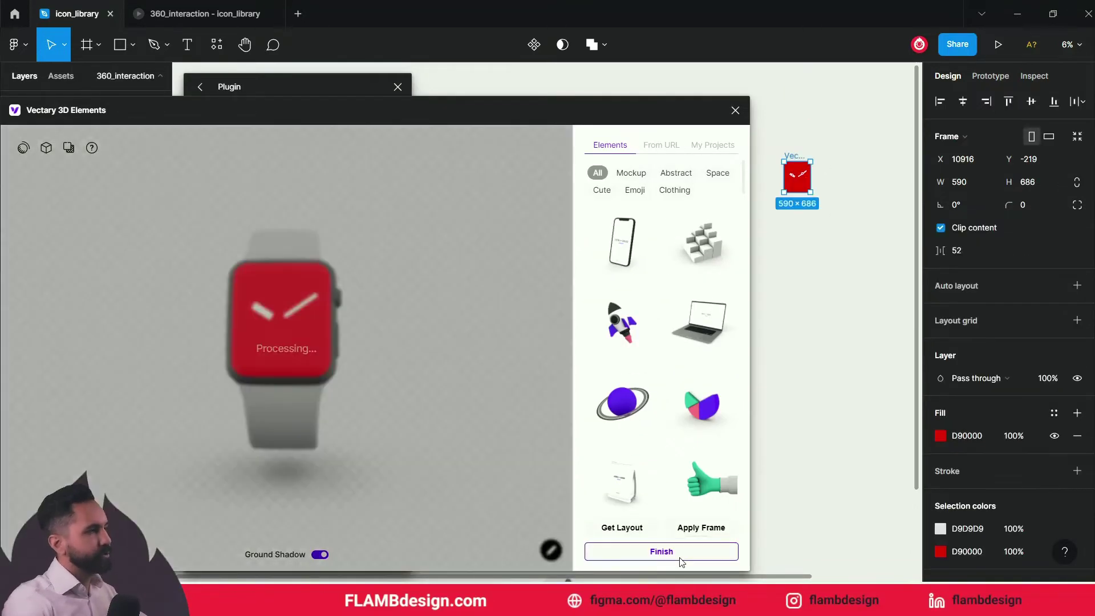
click(680, 556)
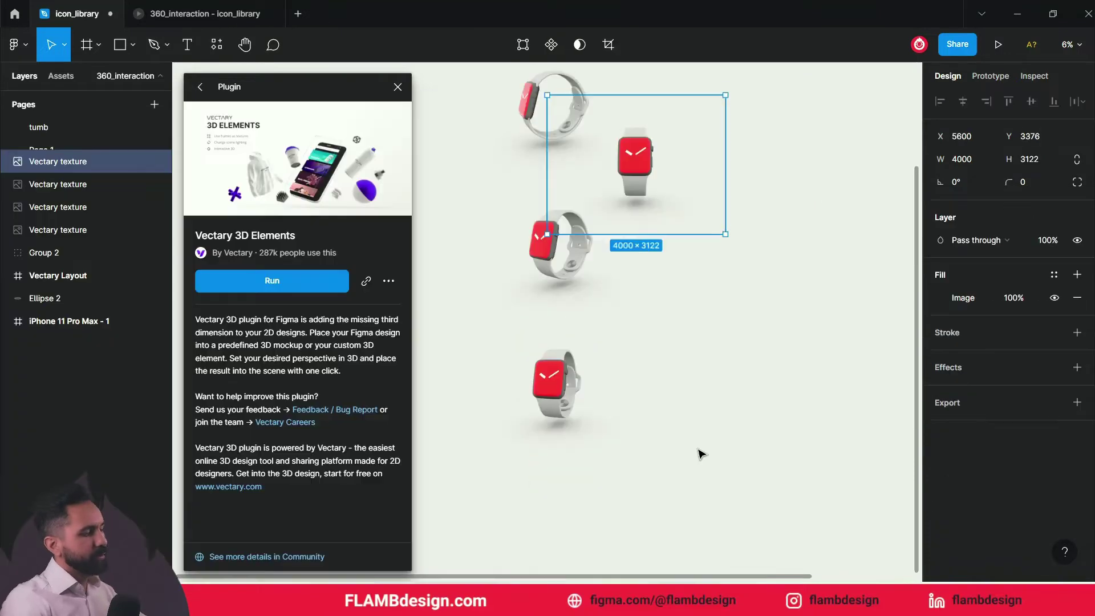
Render the watch rotated slightly past the front to the opposite side, with the red frame applied, and insert it on the canvas.
click(308, 280)
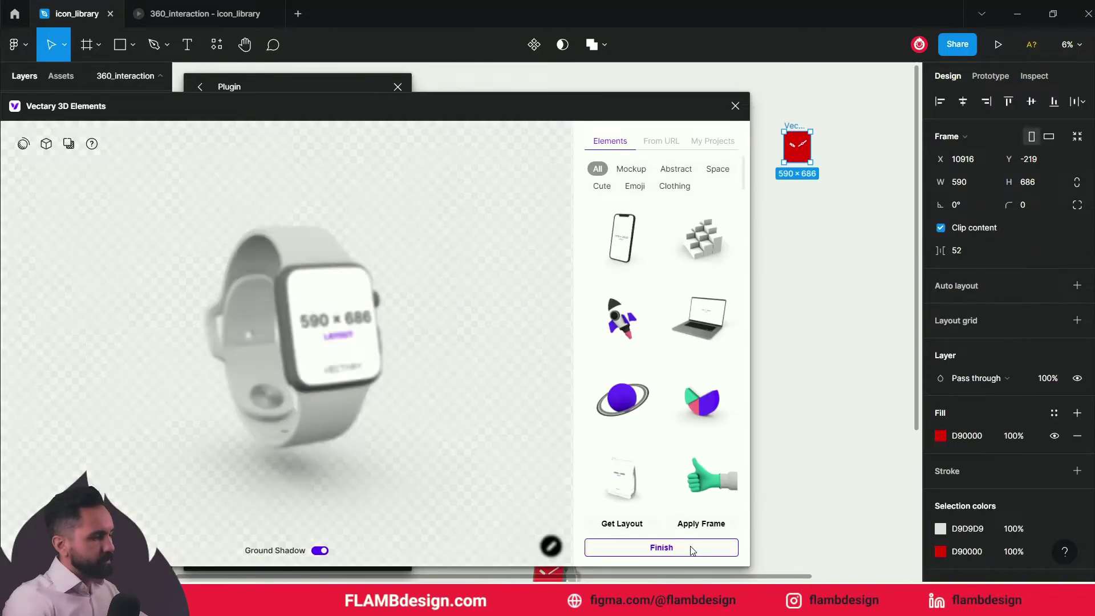
click(661, 547)
click(340, 288)
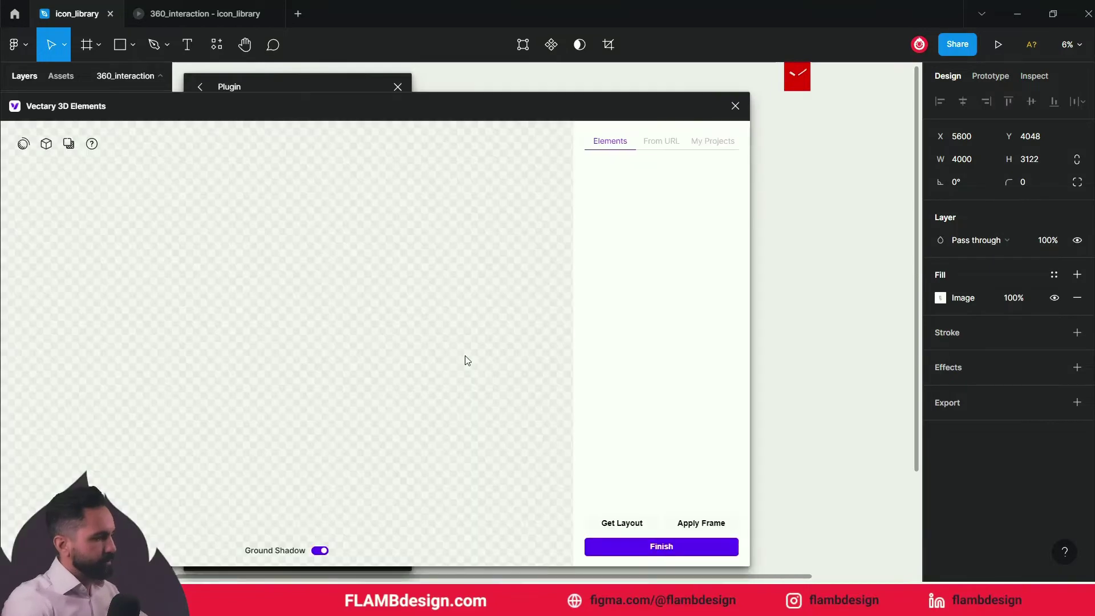
click(707, 523)
click(707, 547)
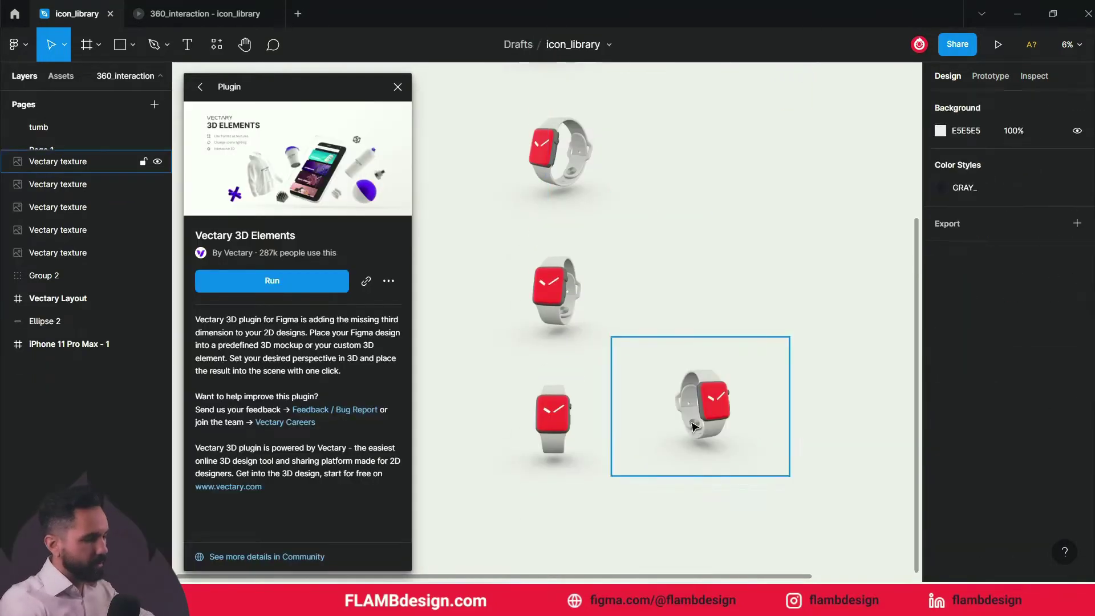
Render the watch rotated further to the opposite three-quarter view with the red frame, and place it beside the previous render.
scroll(693, 427, up, 5)
click(796, 262)
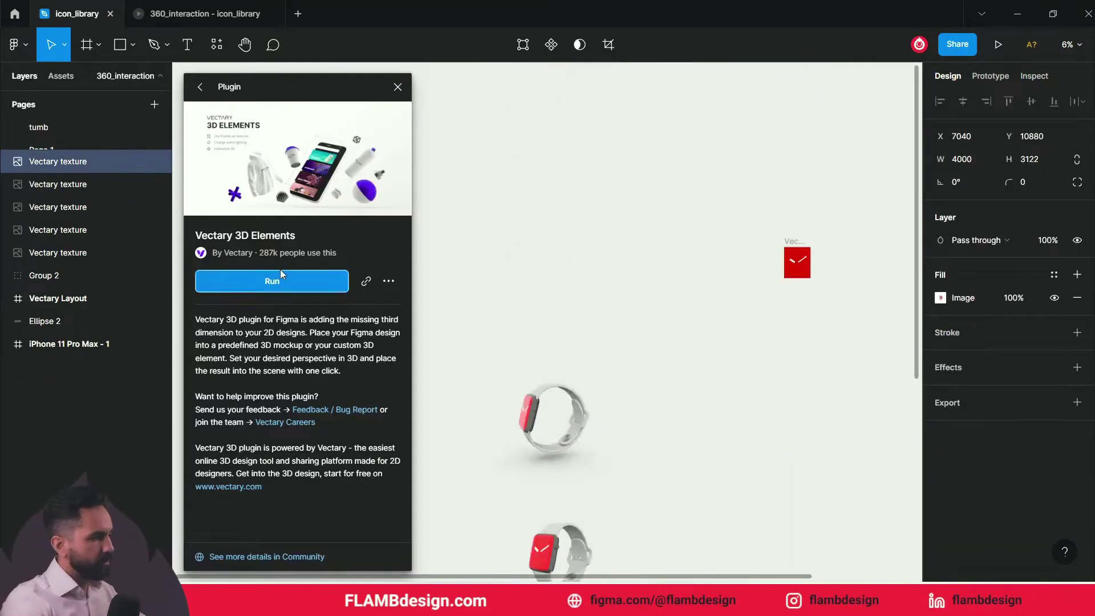
click(272, 280)
click(677, 521)
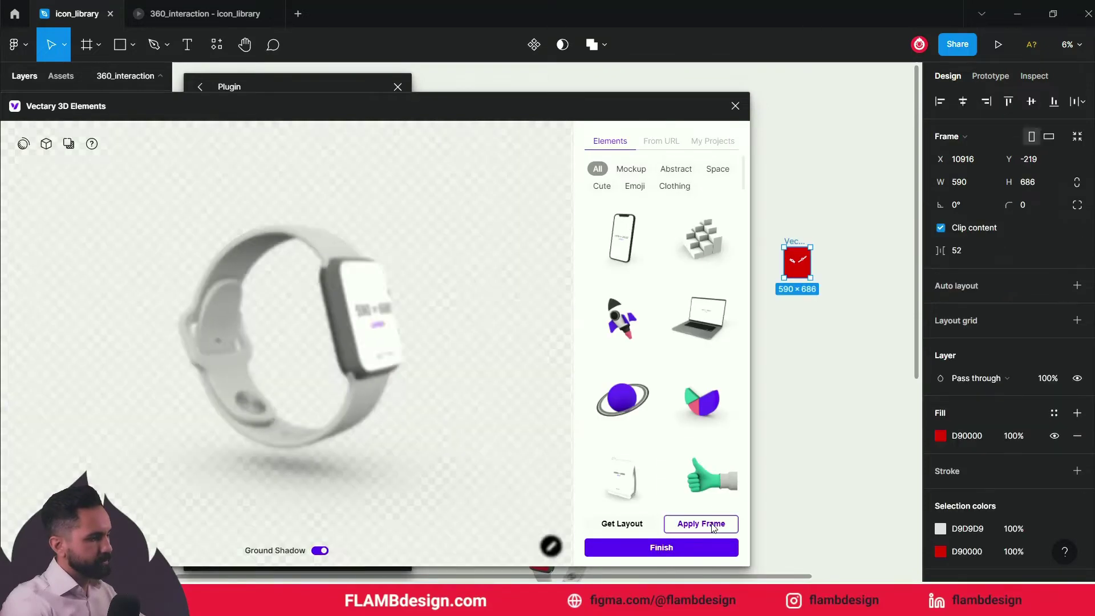
click(699, 548)
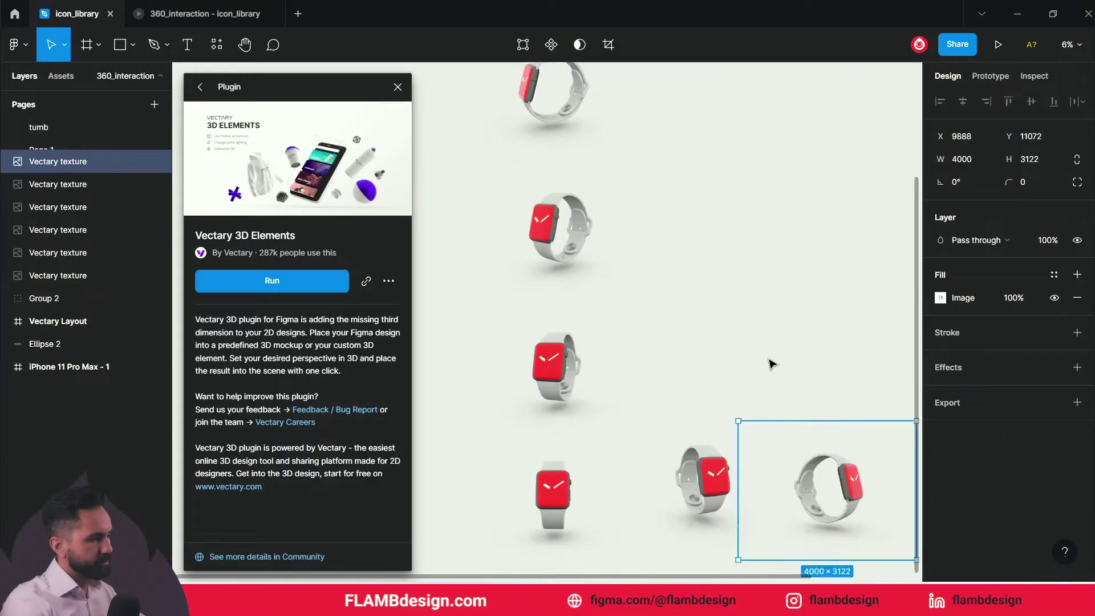
Render the watch in the opposite near-profile view with the red frame applied, and insert it on the canvas.
scroll(773, 445, up, 5)
click(272, 281)
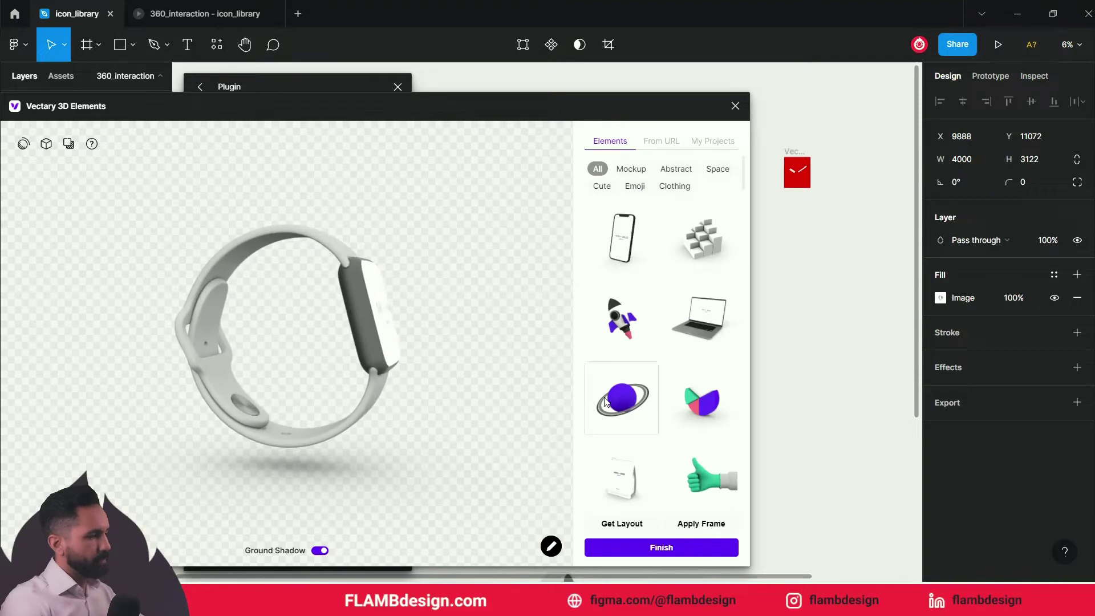
scroll(661, 342, down, 5)
click(797, 172)
click(708, 548)
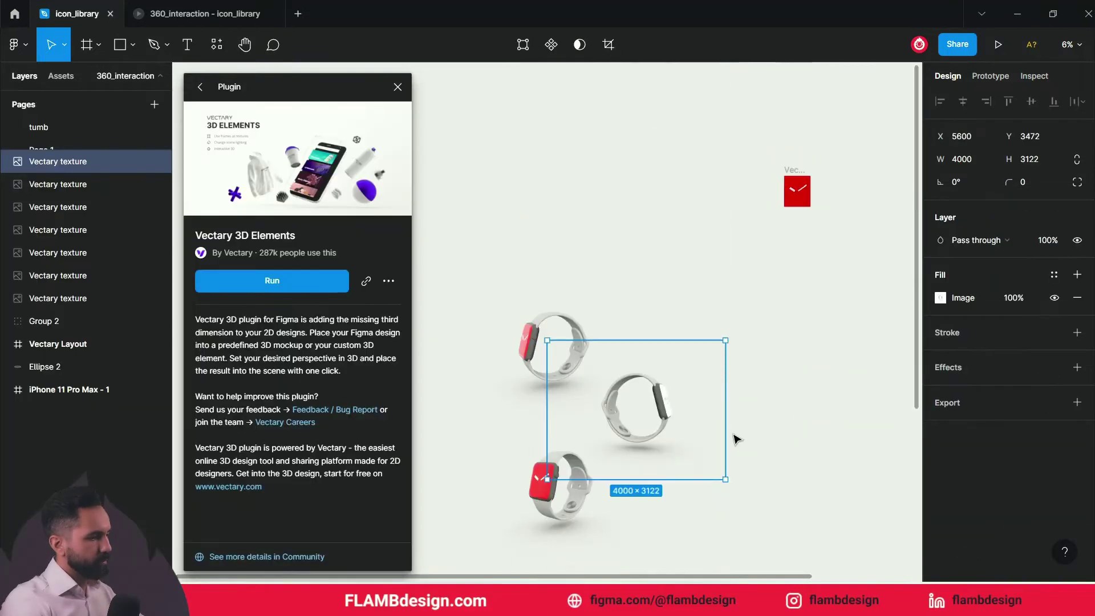
click(265, 280)
click(796, 191)
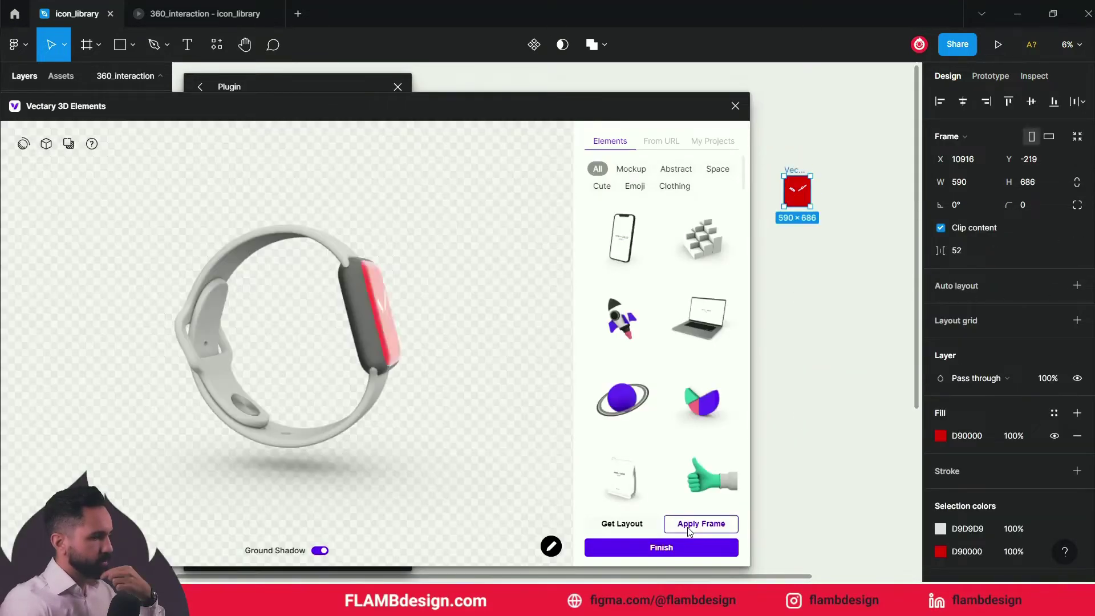
click(661, 546)
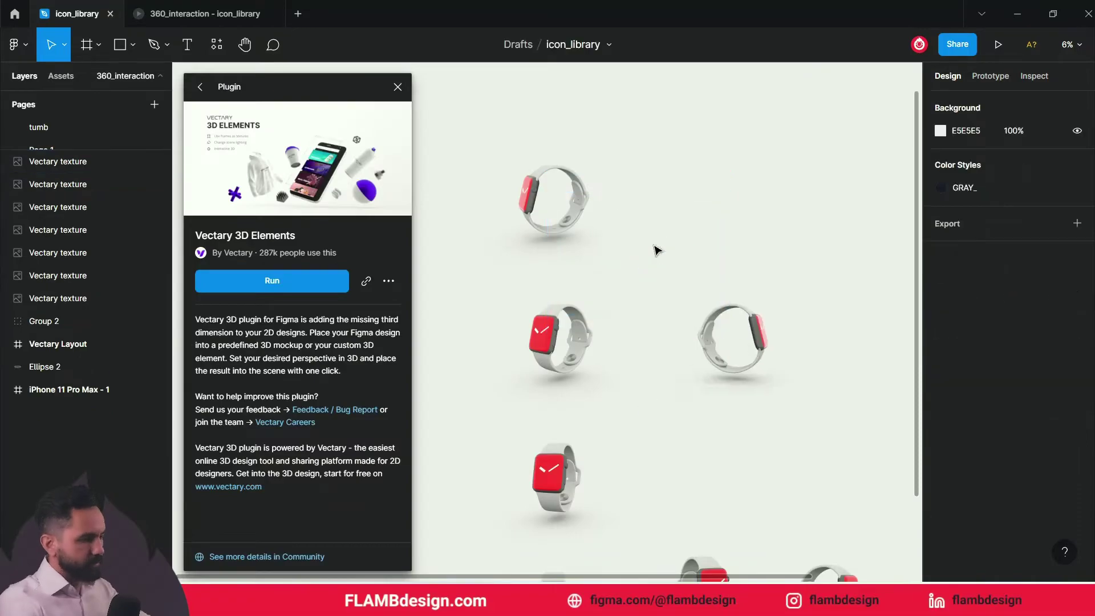
Arrange the last three watch renders below the front view to complete one vertical column in rotation order.
scroll(655, 247, down, 2)
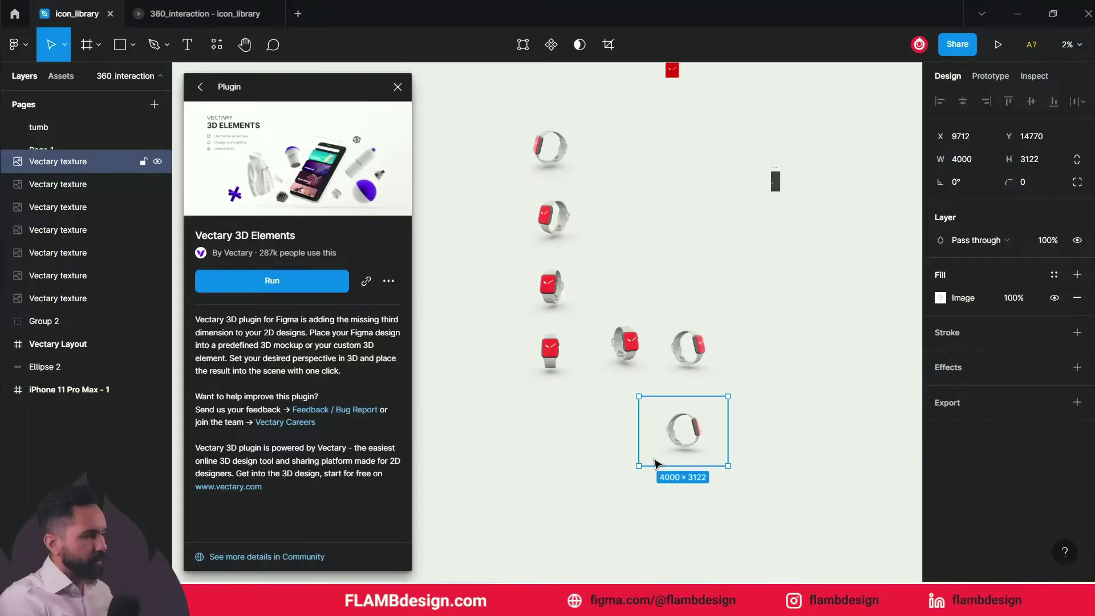
drag(656, 455, 641, 532)
drag(718, 340, 701, 430)
click(802, 459)
drag(626, 341, 673, 382)
click(802, 326)
drag(761, 397, 667, 548)
drag(699, 372, 576, 407)
click(678, 386)
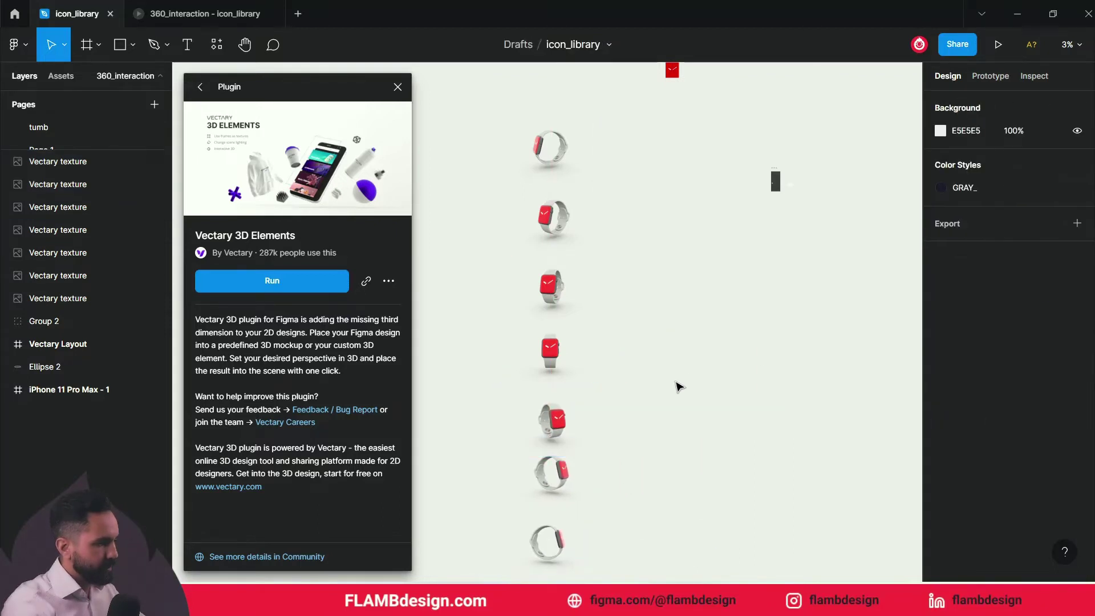
Stack the seven watch renders in a vertical auto layout with zero spacing to align them, and remove the auto layout.
scroll(678, 385, down, 2)
drag(469, 101, 583, 523)
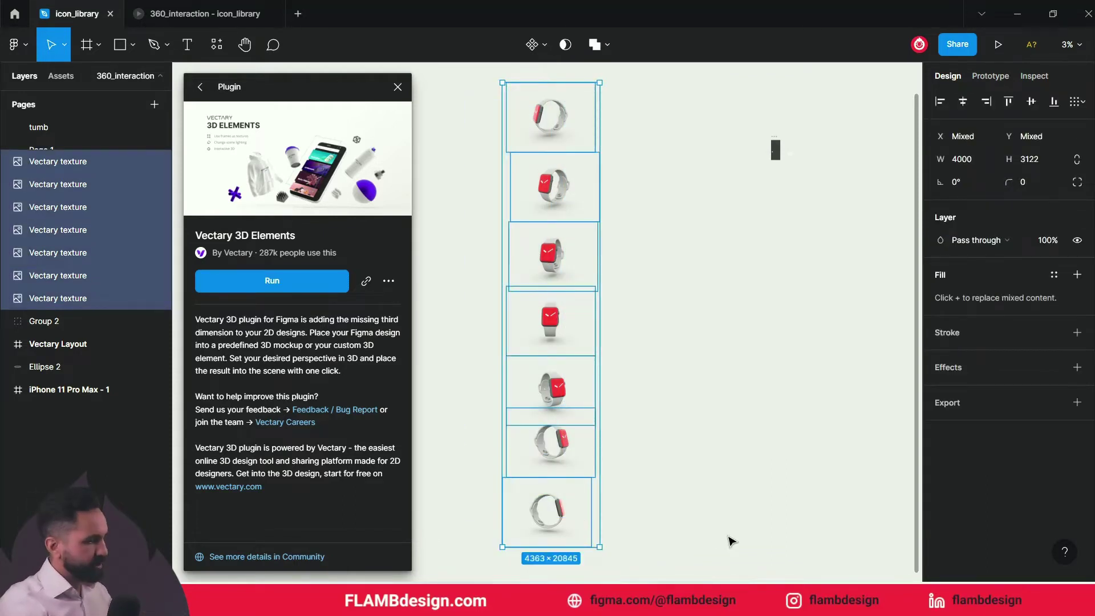
key(shift+a)
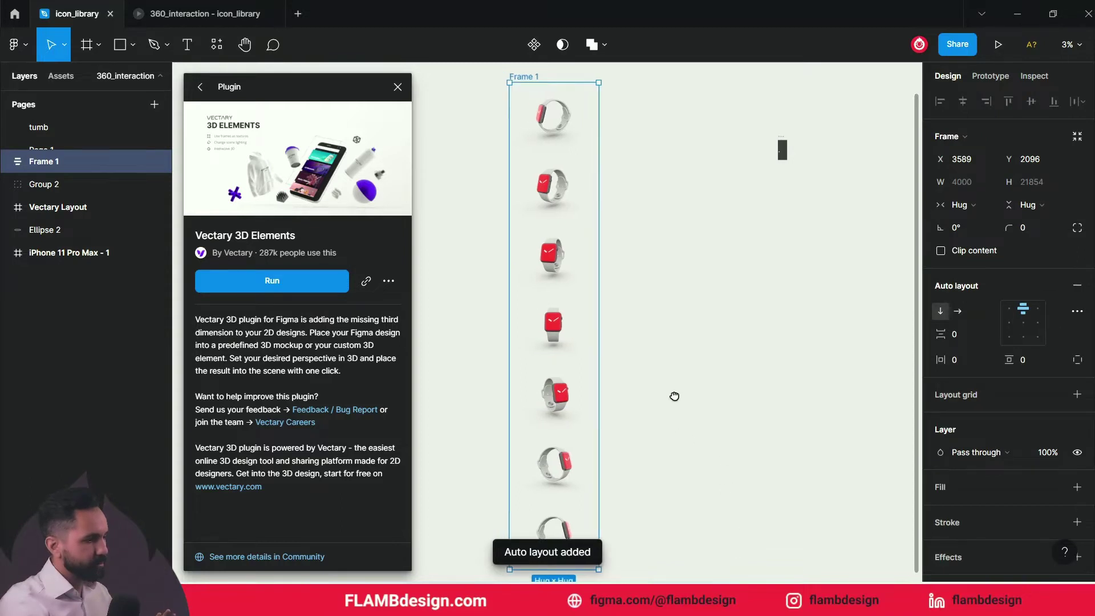
drag(672, 396, 733, 364)
scroll(738, 368, up, 2)
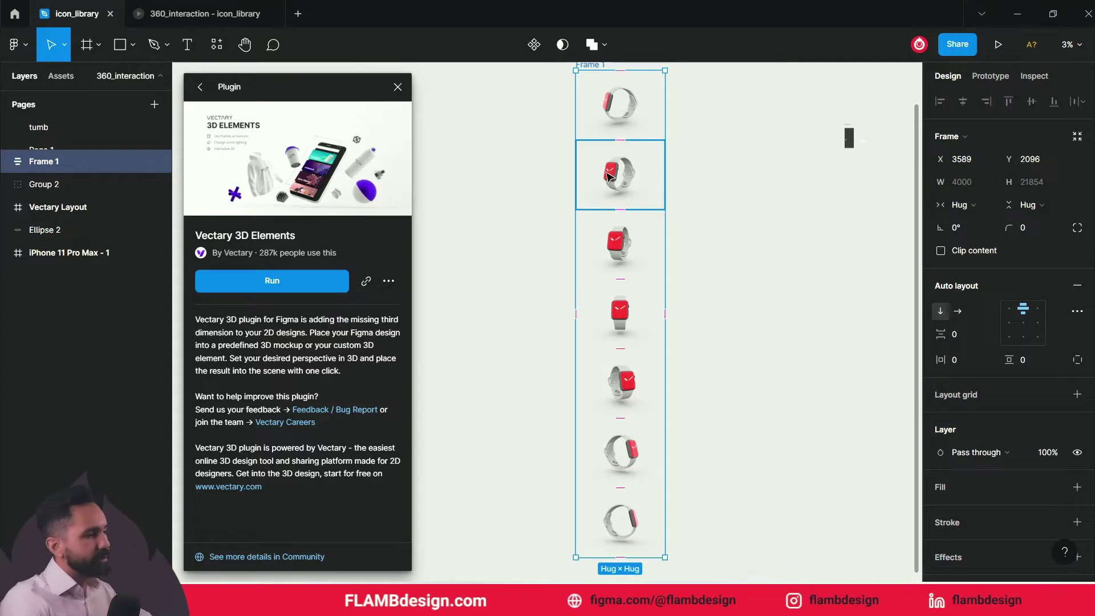
scroll(591, 164, up, 1)
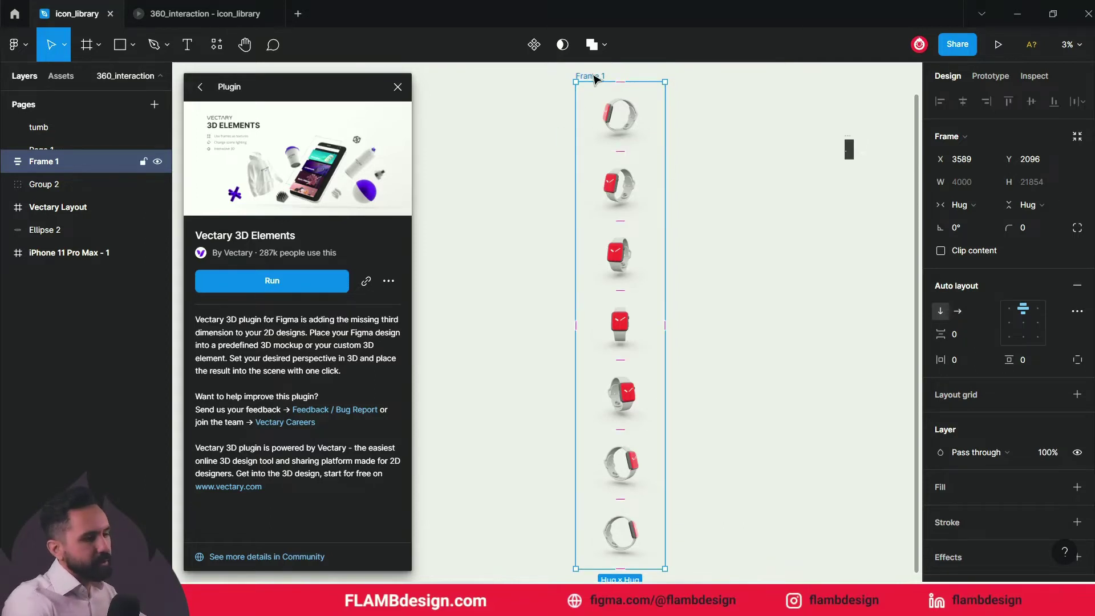
click(1076, 289)
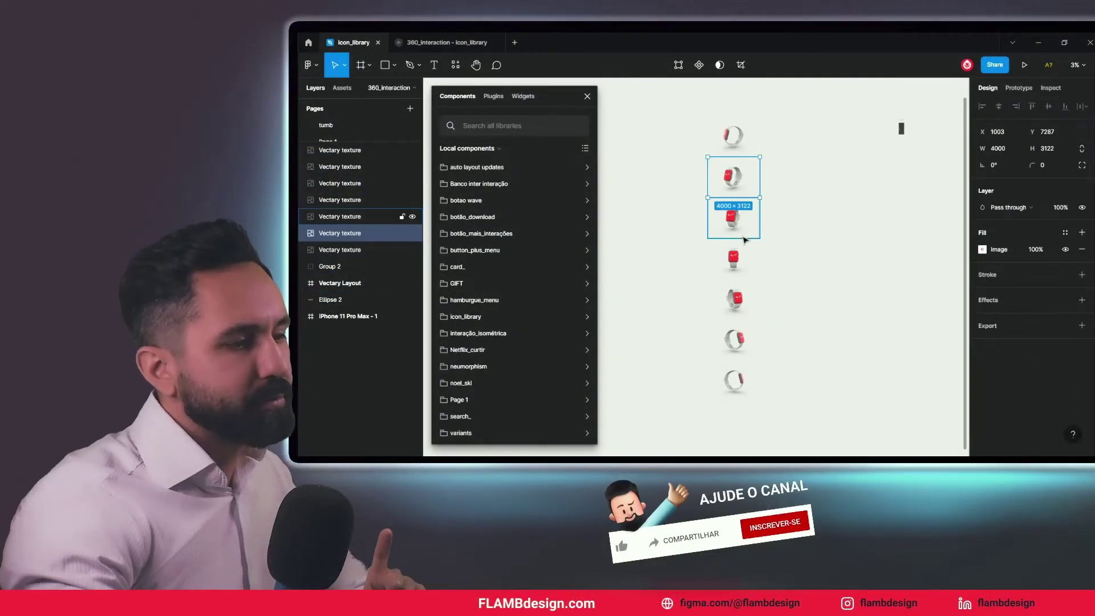
click(325, 216)
click(325, 200)
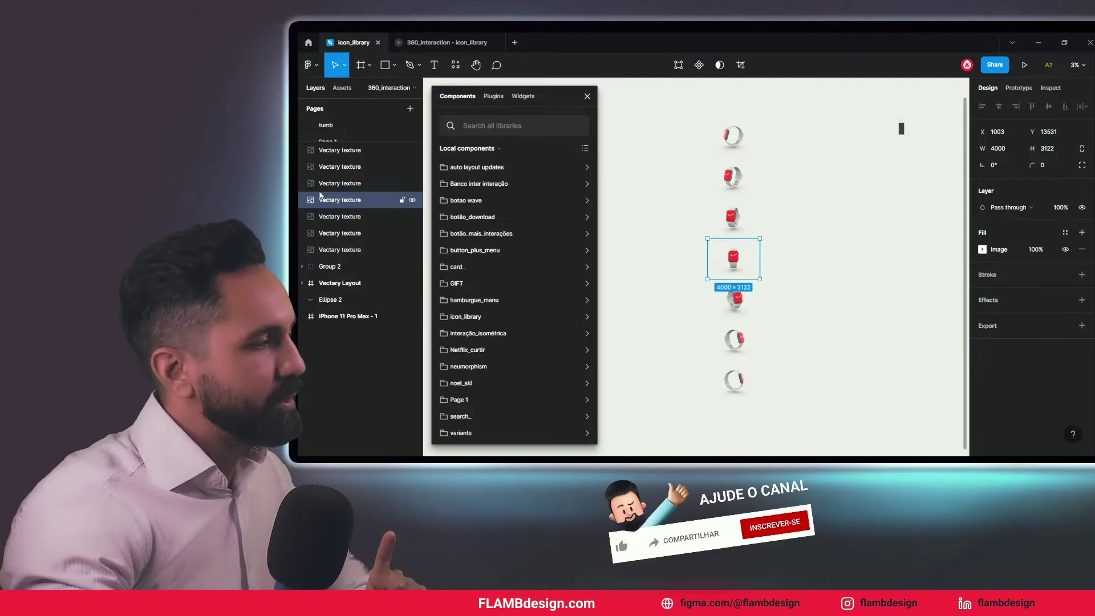
click(329, 151)
Wrap the first and second watch renders of the column each in its own frame.
click(752, 138)
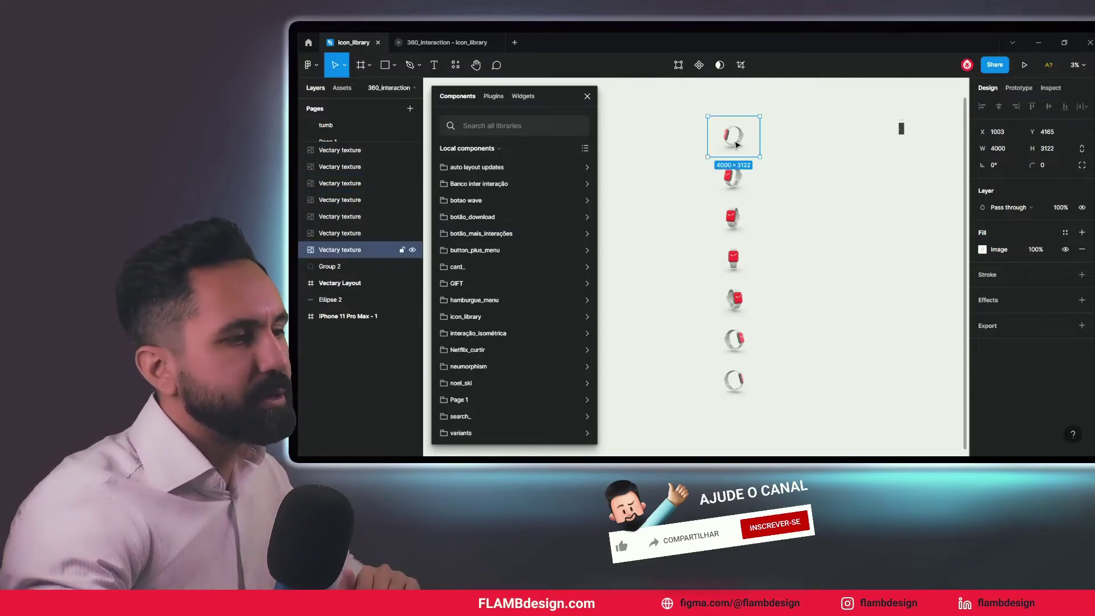
right_click(736, 138)
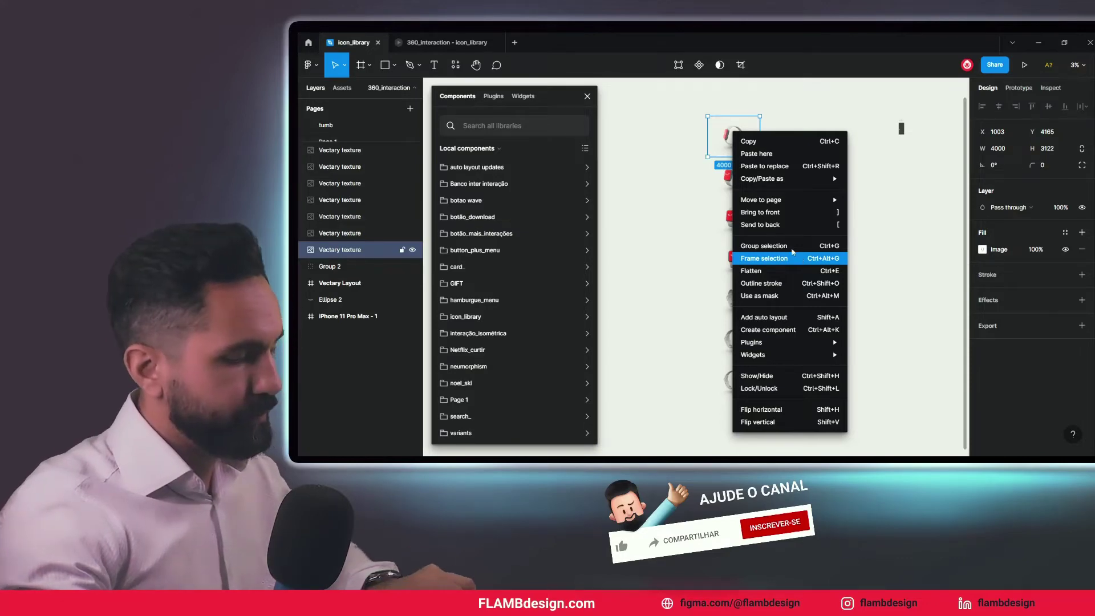
click(682, 181)
key(ctrl+alt+g)
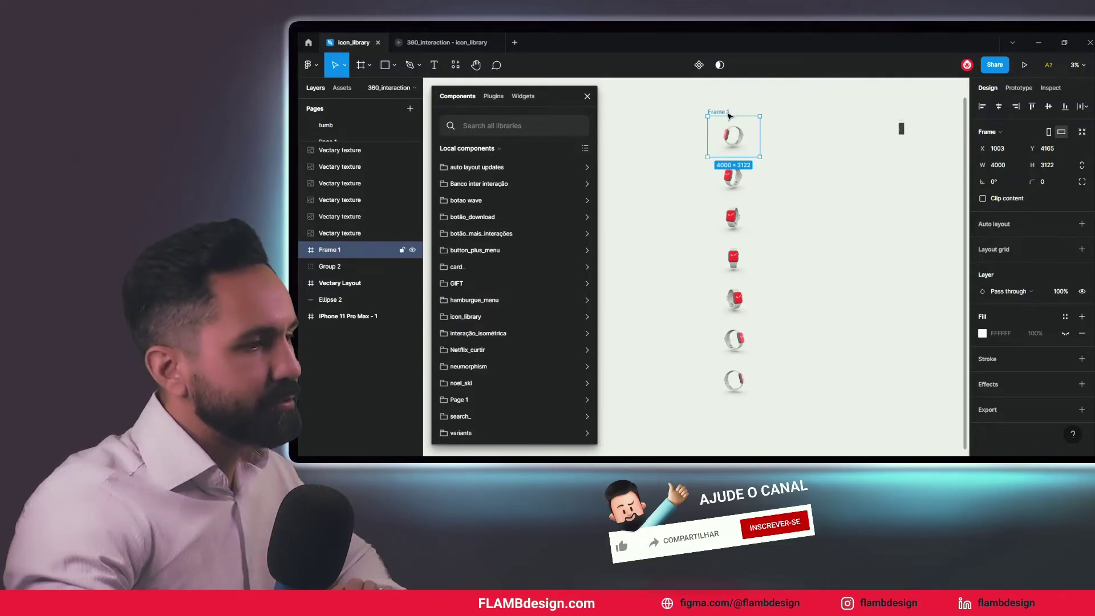
click(749, 181)
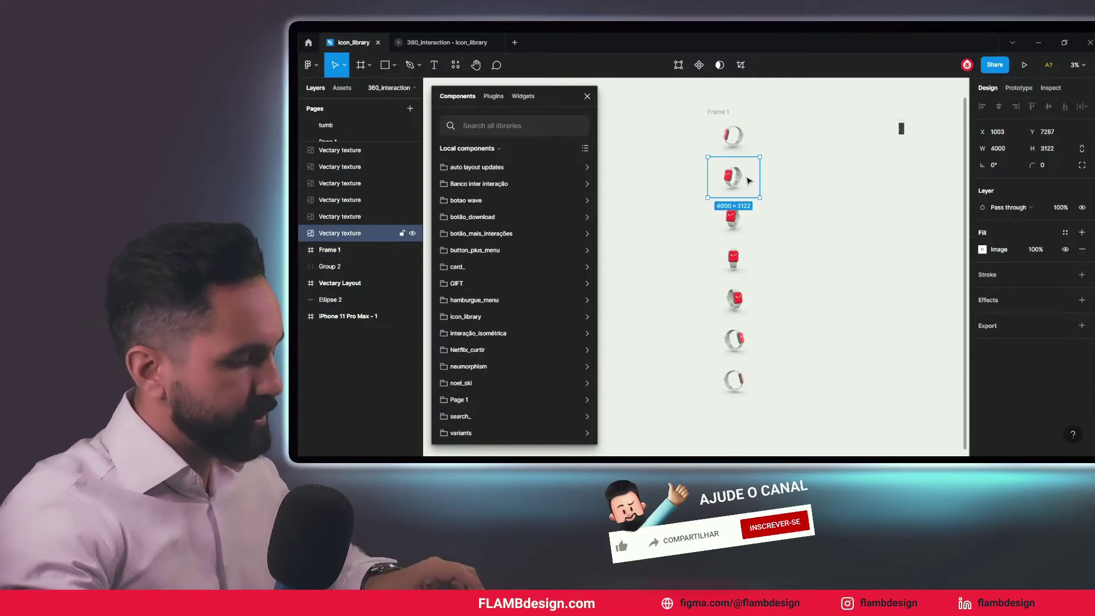
key(ctrl+alt+g)
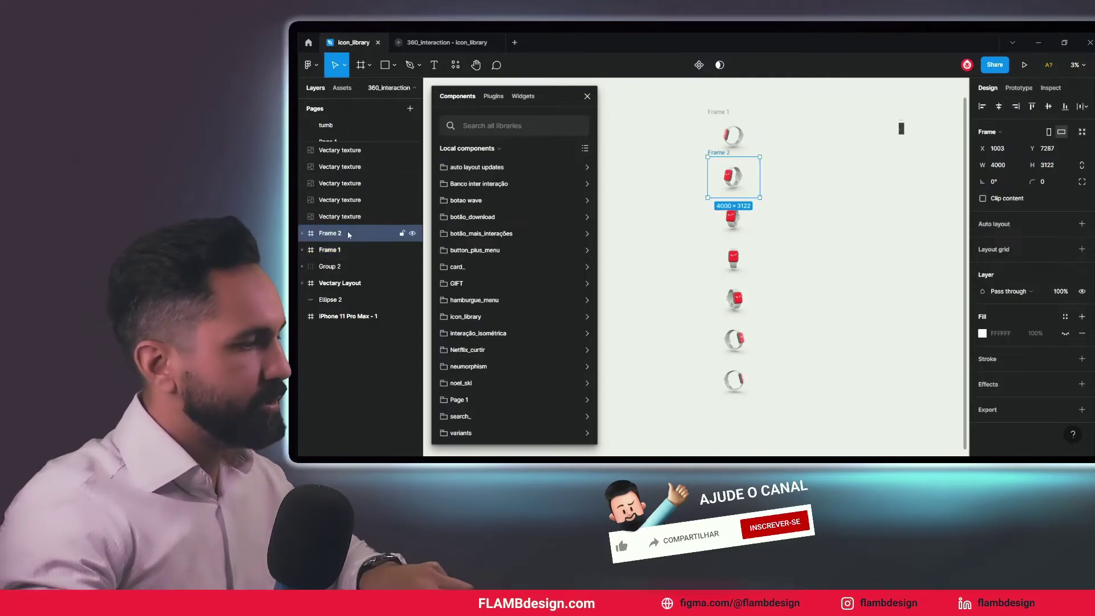
Wrap each of the remaining five watch renders, from the third to the seventh, in its own frame.
click(751, 221)
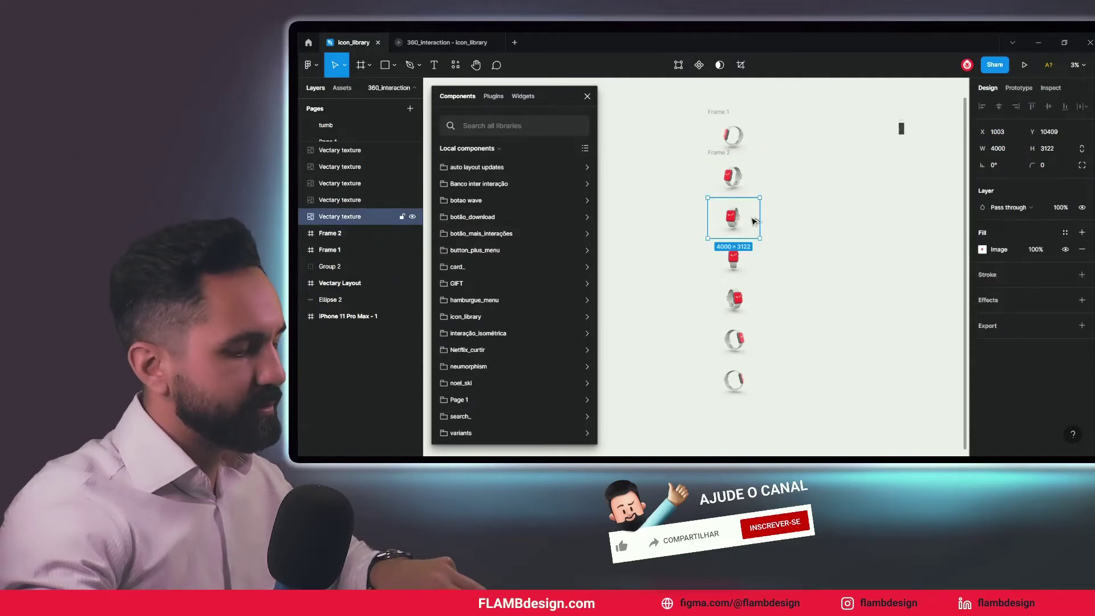
key(ctrl+alt+g)
click(741, 268)
key(ctrl+alt+g)
click(737, 299)
key(ctrl+alt+g)
click(736, 345)
key(ctrl+alt+g)
click(736, 383)
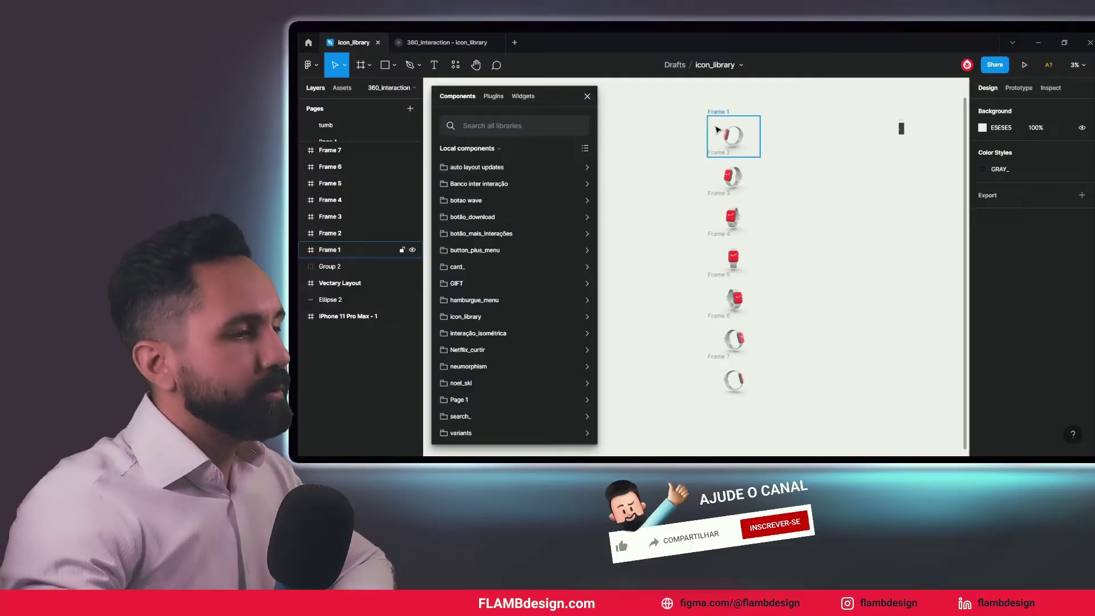
click(733, 135)
click(733, 176)
click(732, 216)
click(734, 258)
click(736, 304)
click(777, 196)
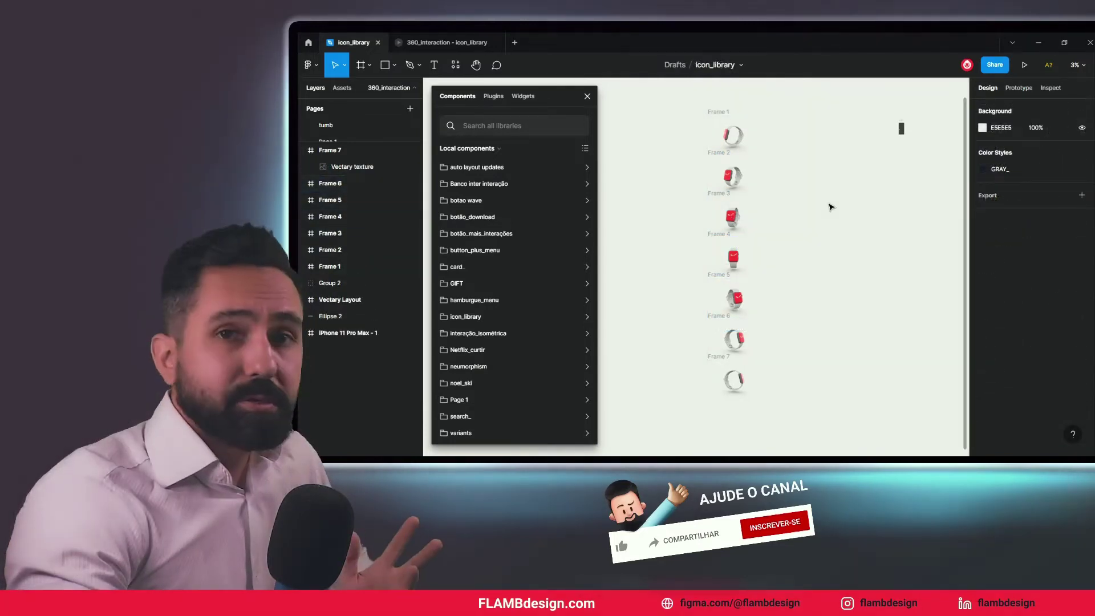
Convert only the first watch frame into a component and undo the conversion.
click(725, 127)
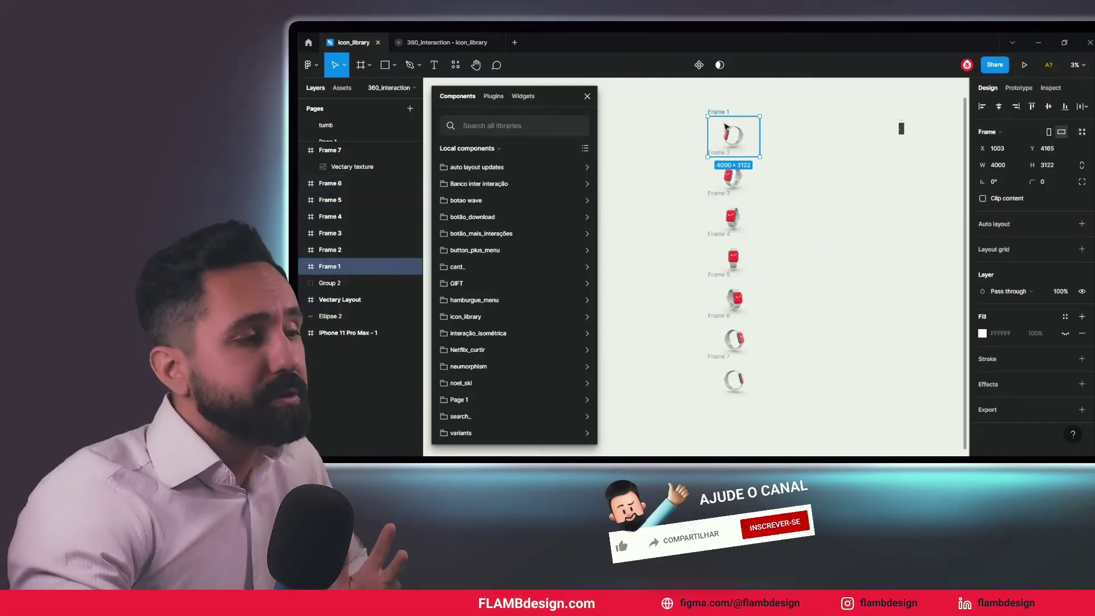
click(699, 65)
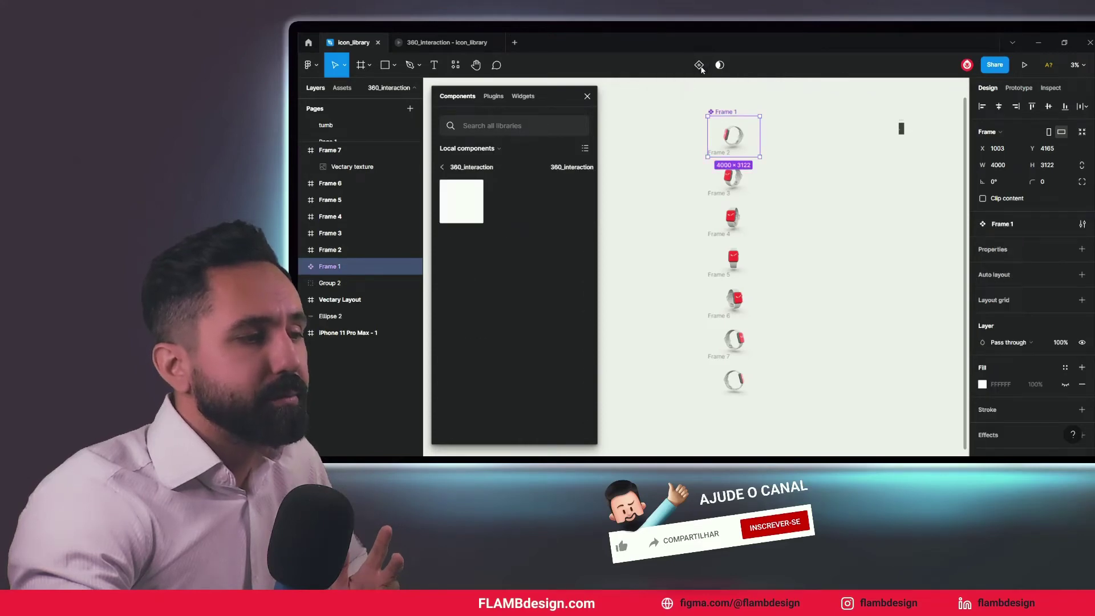
click(732, 176)
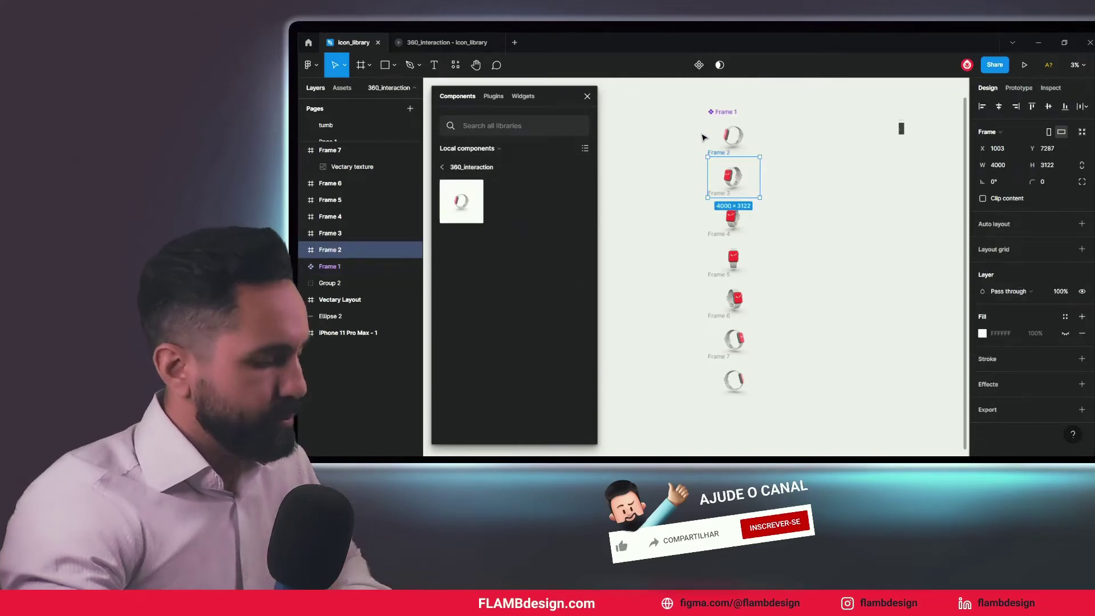
key(ctrl+z)
key(ctrl+z)
key(ctrl+z)
drag(658, 105, 824, 428)
click(824, 426)
drag(736, 382, 735, 393)
click(810, 393)
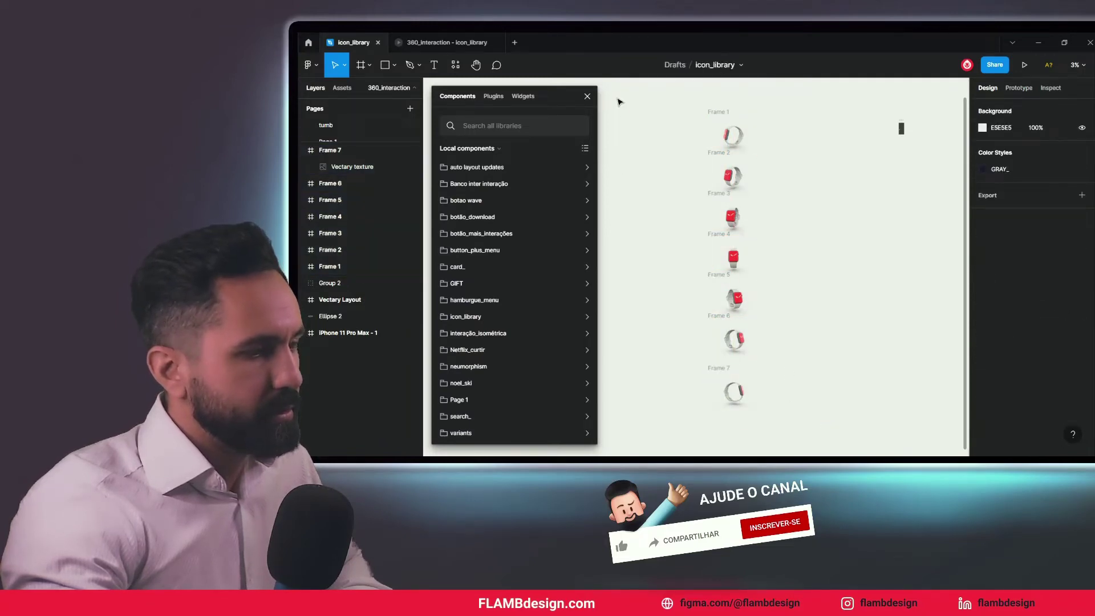
drag(678, 150, 762, 411)
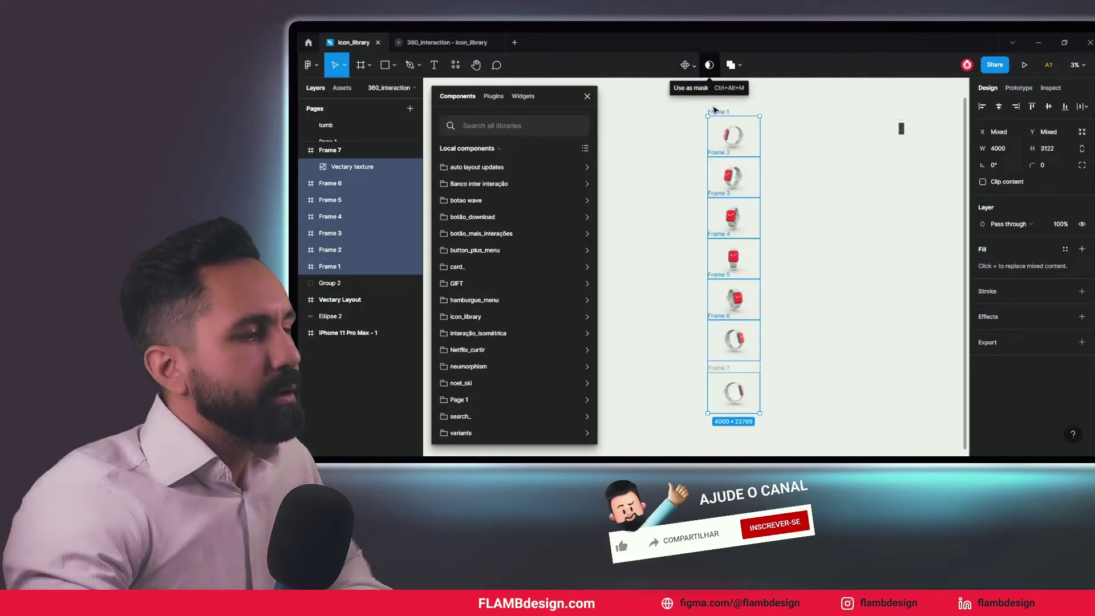
click(812, 217)
key(ctrl+z)
click(814, 224)
key(ctrl+z)
key(ctrl+z)
Convert all seven watch frames into separate components at once with Create multiple components.
drag(662, 103, 835, 381)
scroll(727, 135, up, 4)
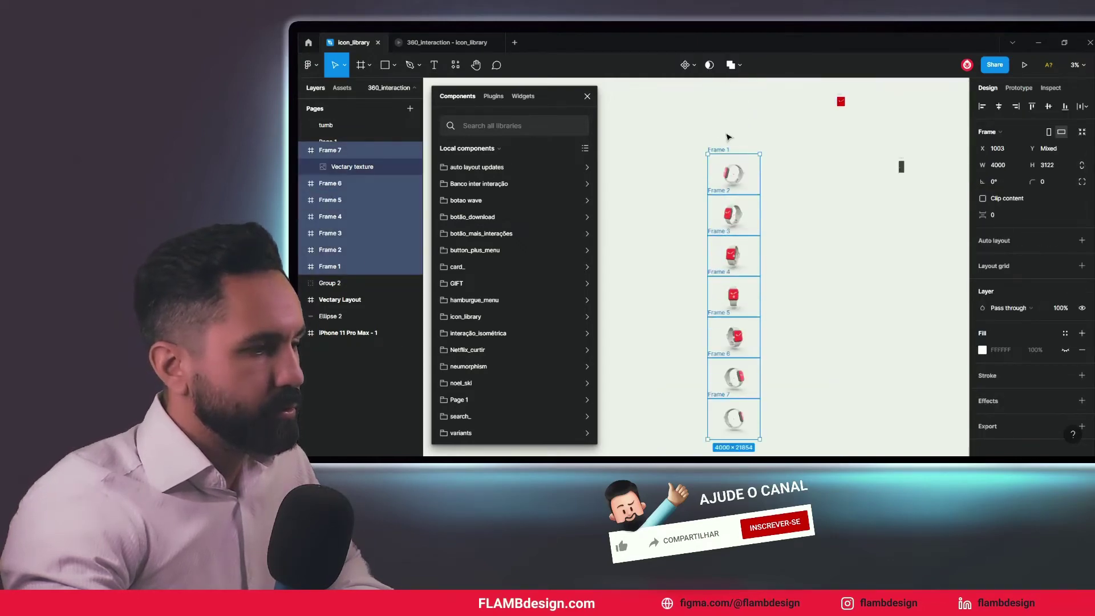
click(694, 67)
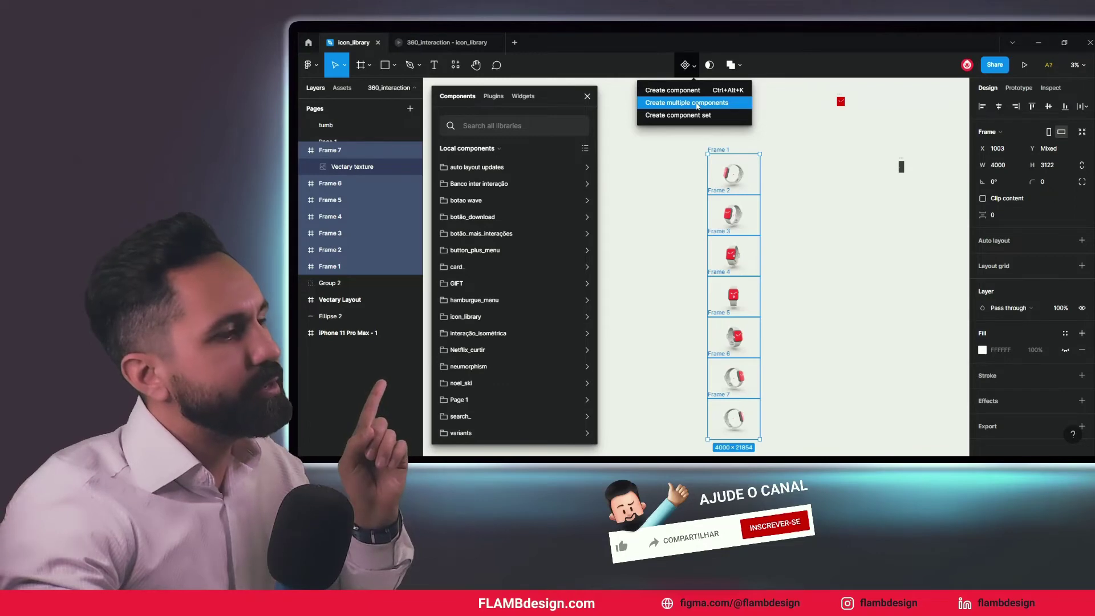
click(697, 104)
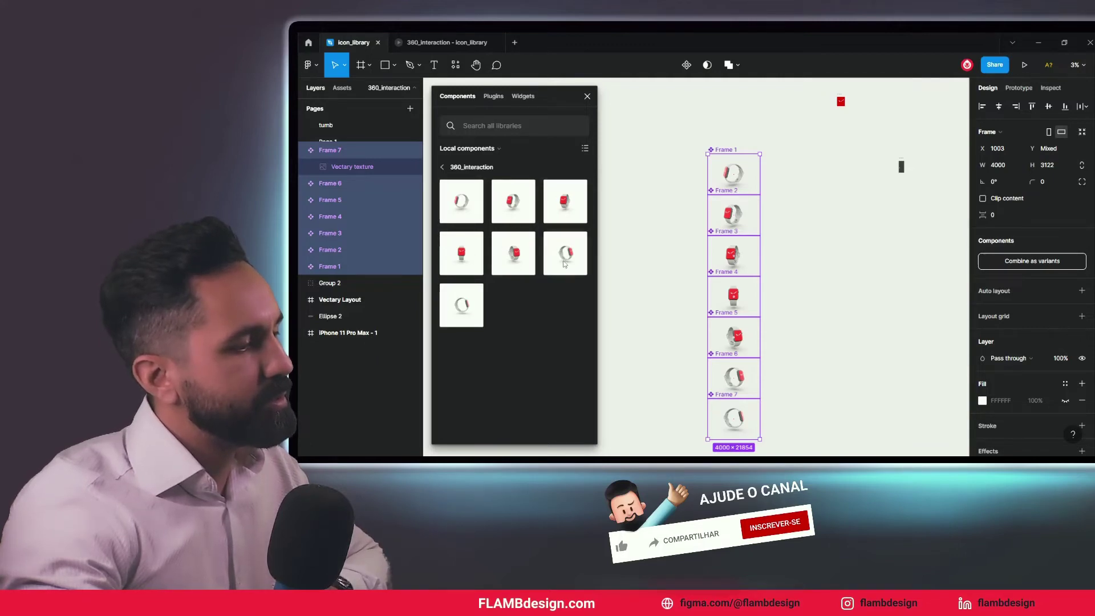
click(668, 274)
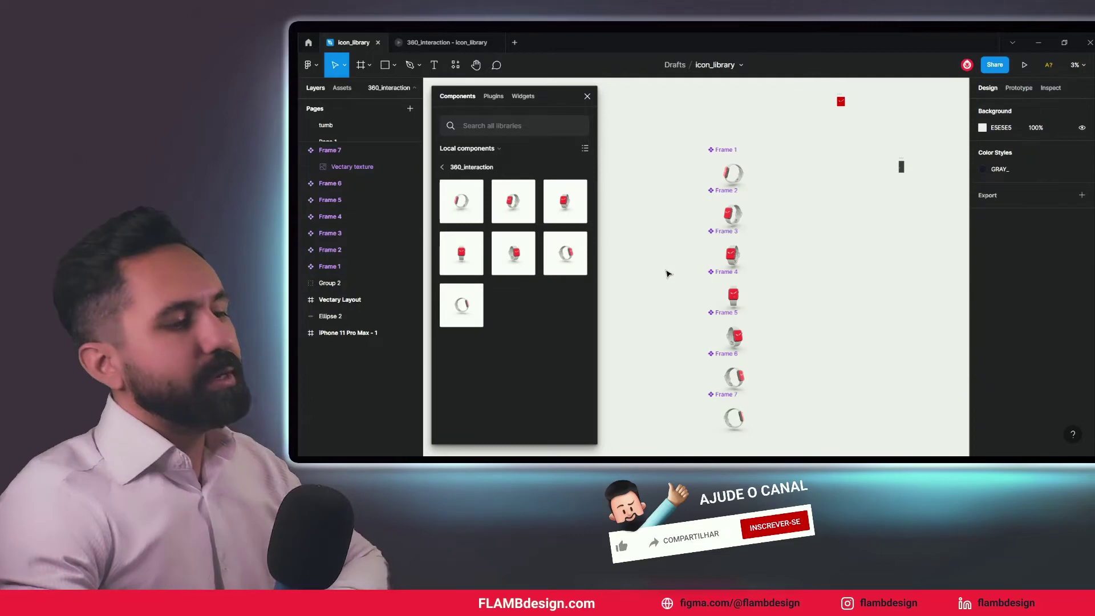
Combine the seven watch components as variants of a single component.
scroll(667, 272, down, 1)
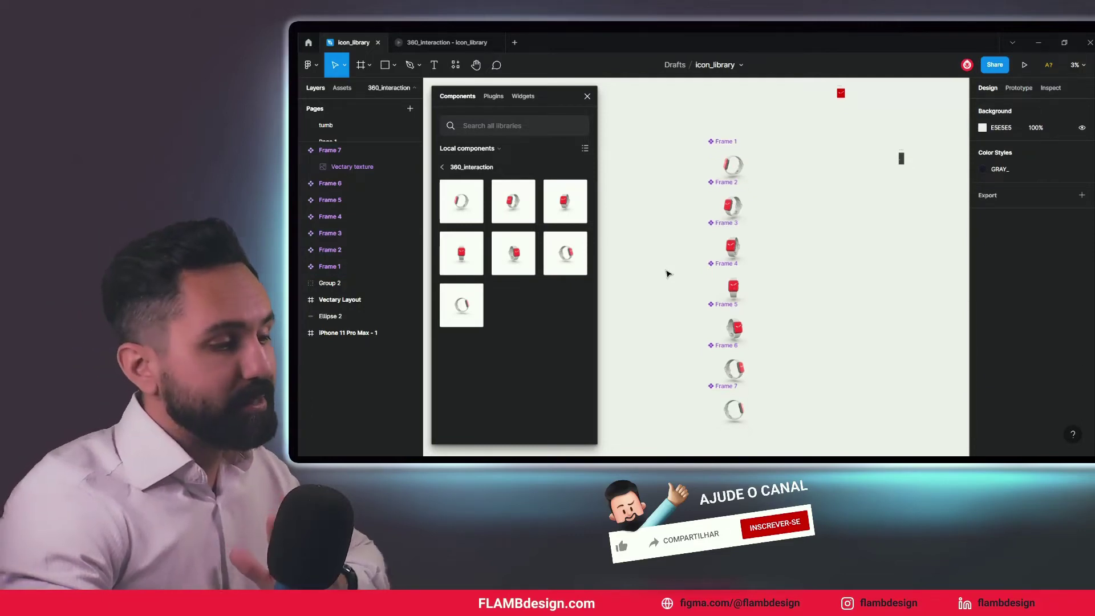
scroll(657, 163, down, 2)
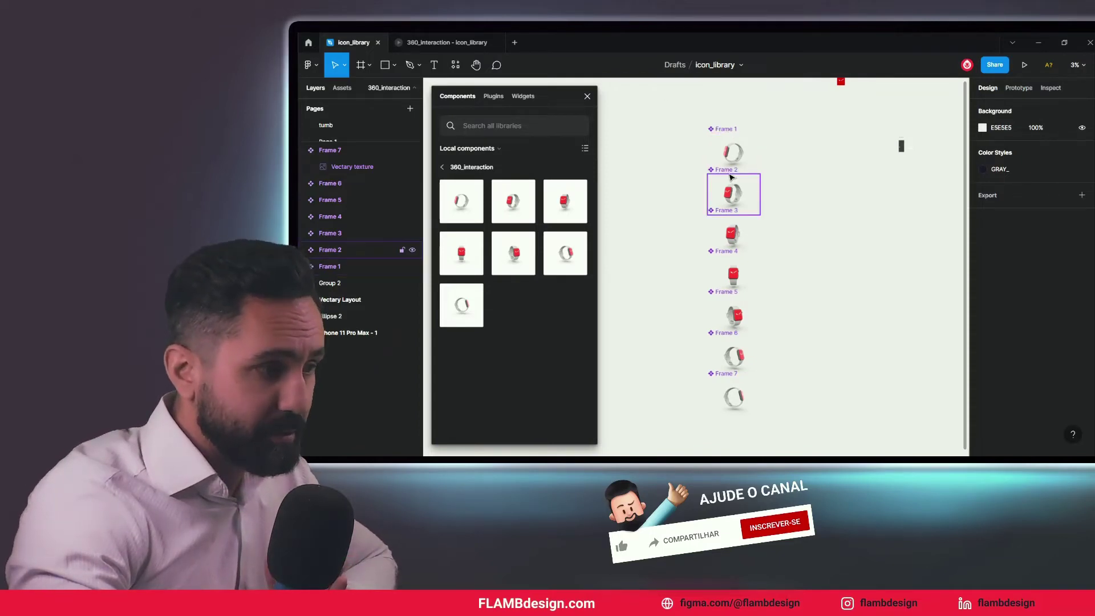
drag(647, 89, 814, 427)
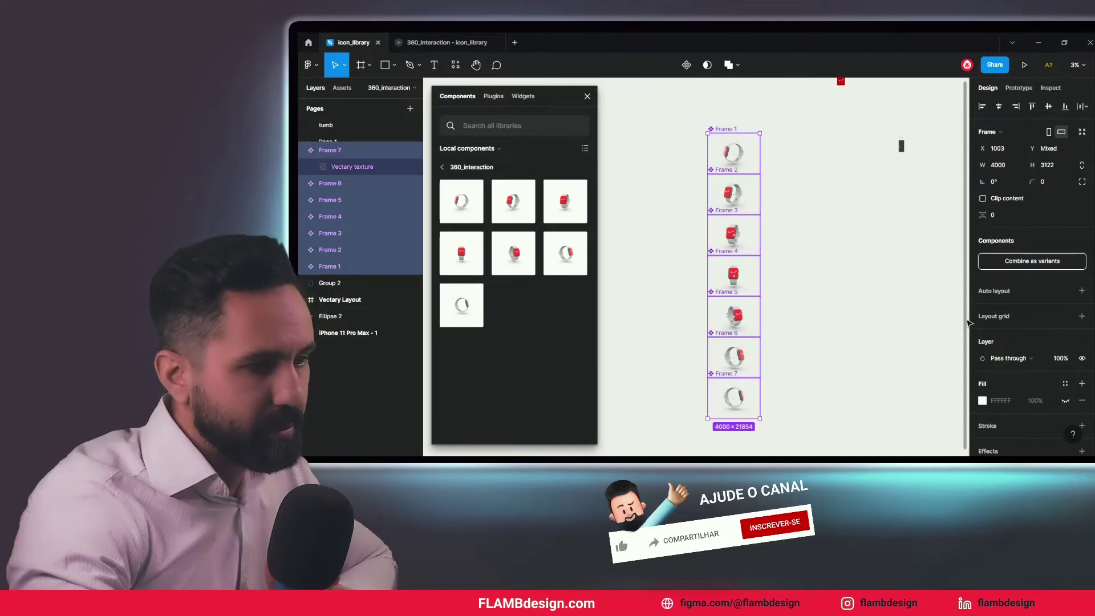
click(1032, 261)
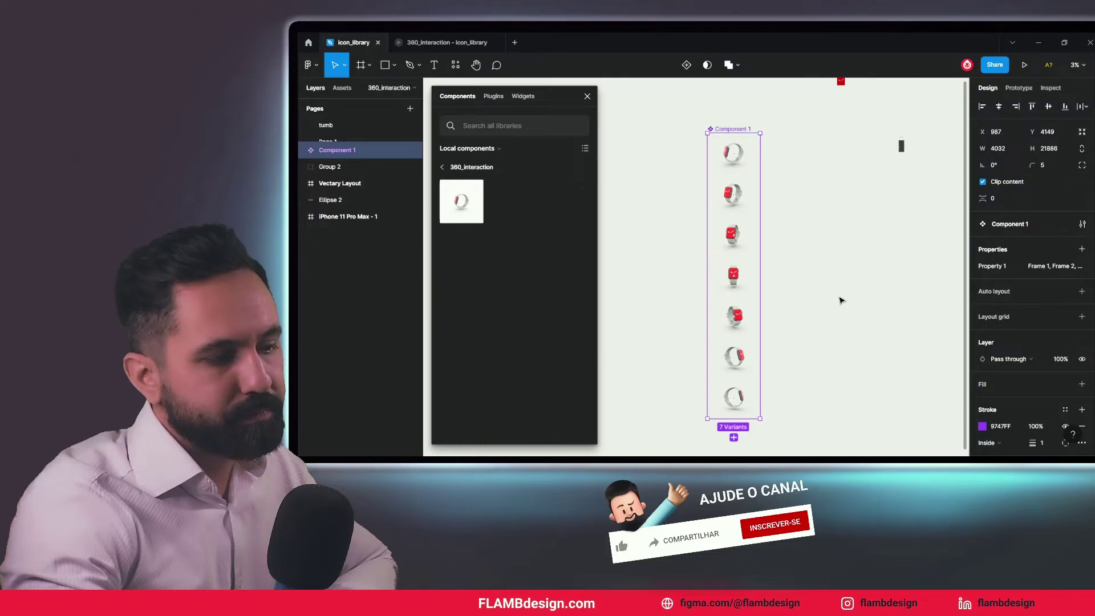
scroll(823, 338, down, 1)
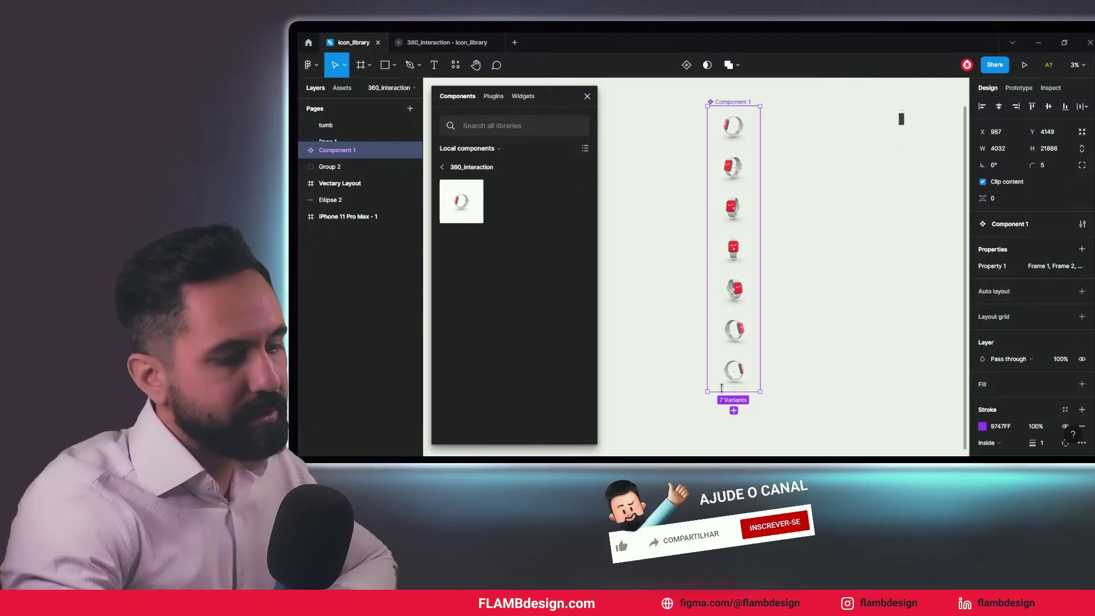
click(629, 226)
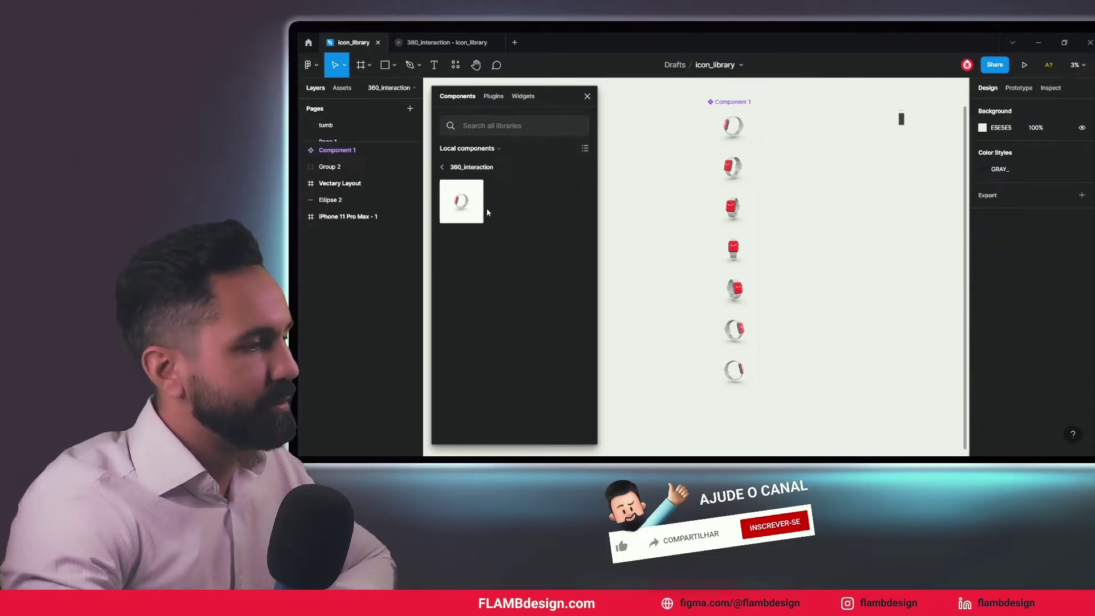
Place an instance of the seven-variant watch component from the local components on the empty canvas beside the variant set.
click(463, 201)
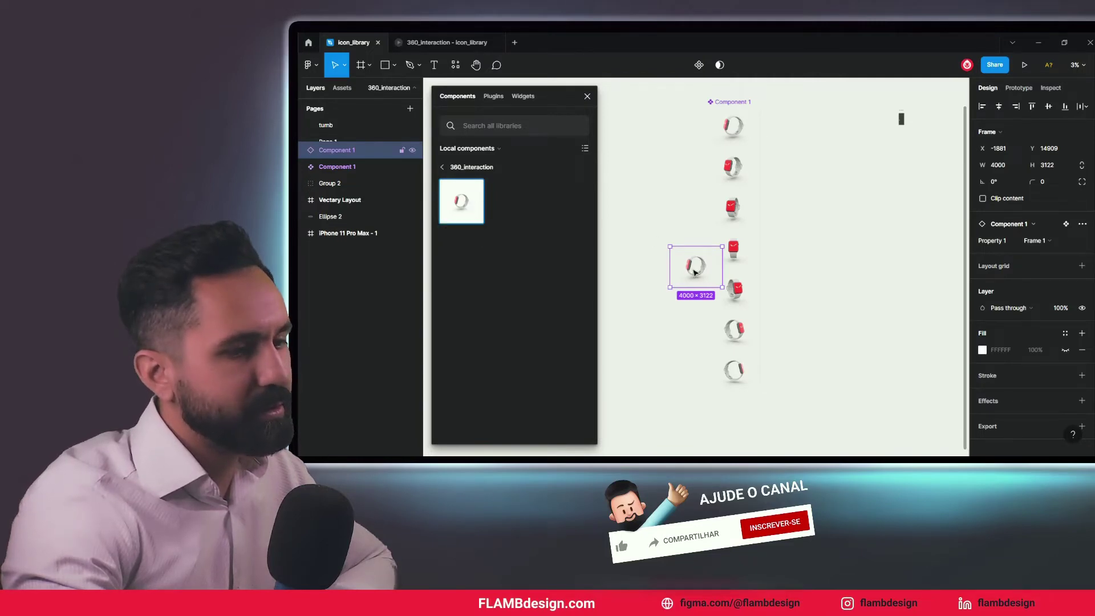
drag(695, 272, 837, 205)
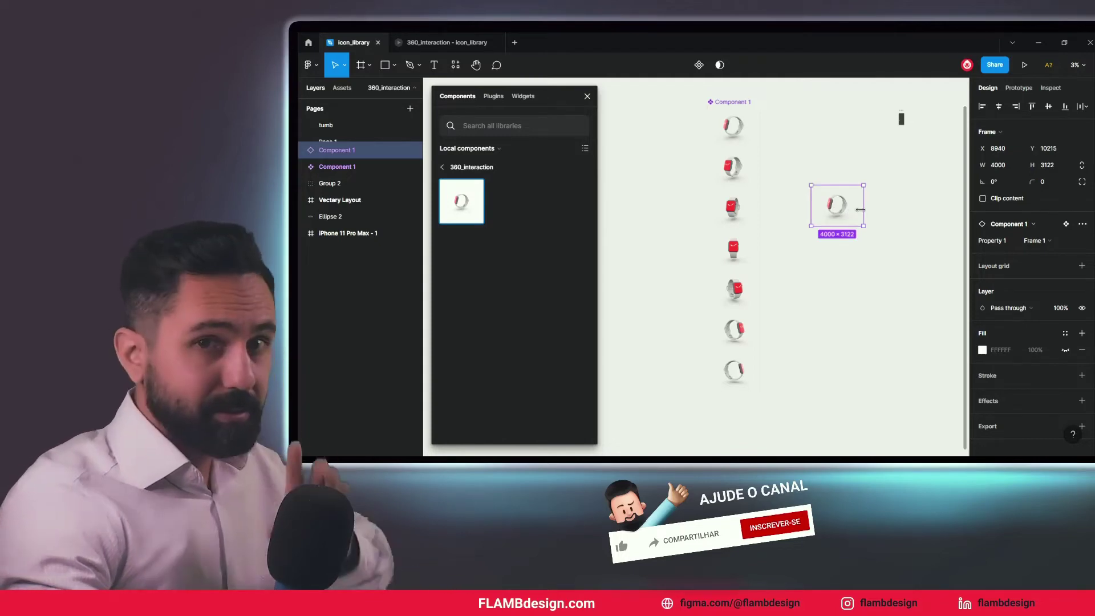
scroll(866, 206, up, 5)
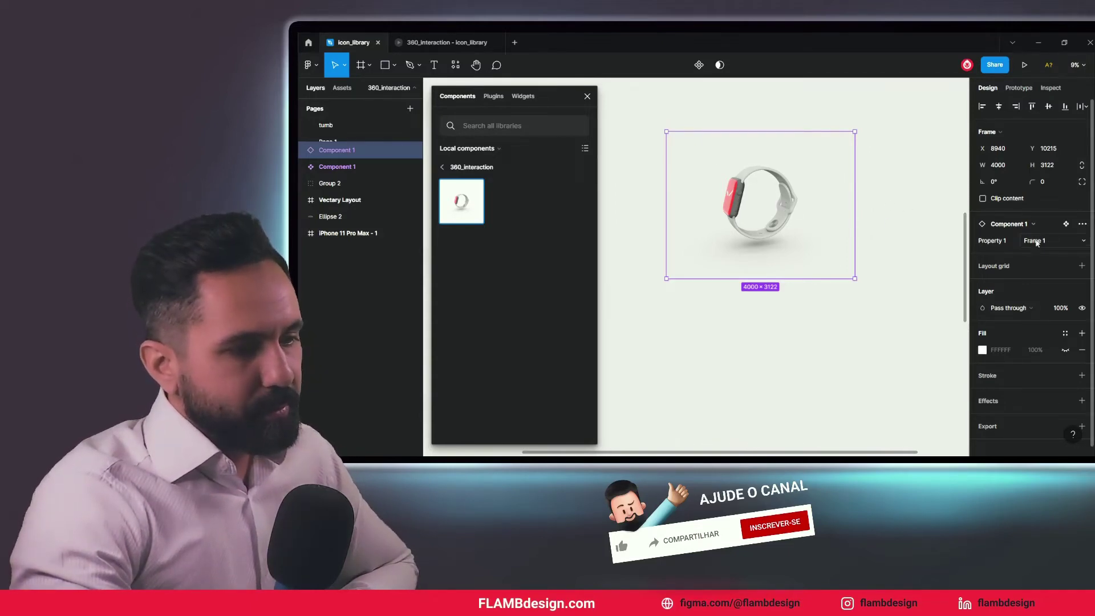
Switch the watch instance's Property 1 one by one from Frame 2 through Frame 7 and return it to Frame 1.
click(1073, 242)
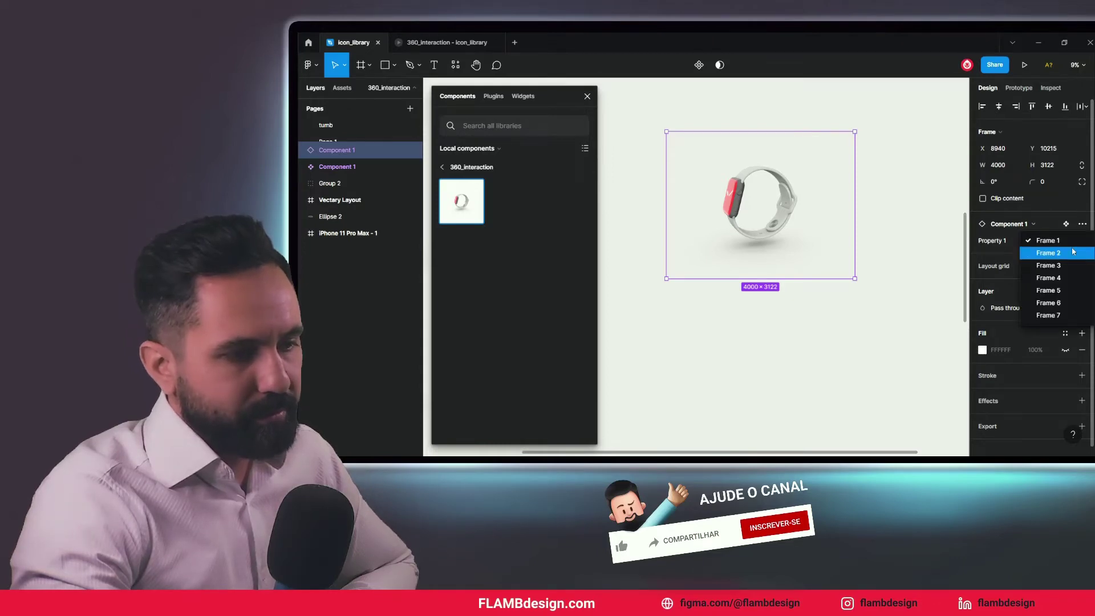
click(1073, 252)
click(1072, 243)
click(1073, 255)
click(1071, 244)
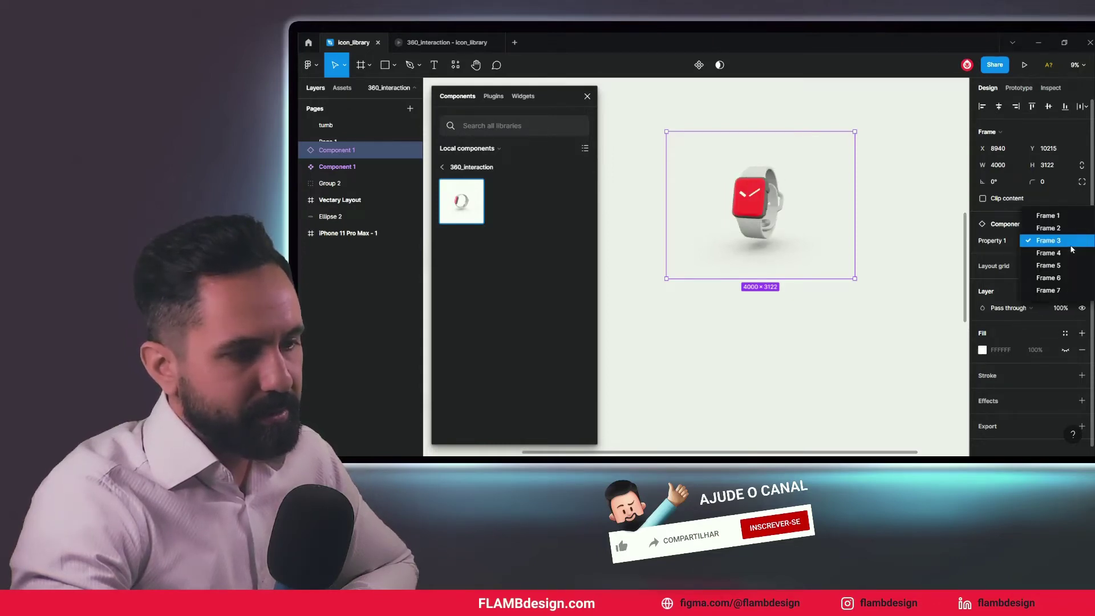
click(1070, 253)
click(1072, 248)
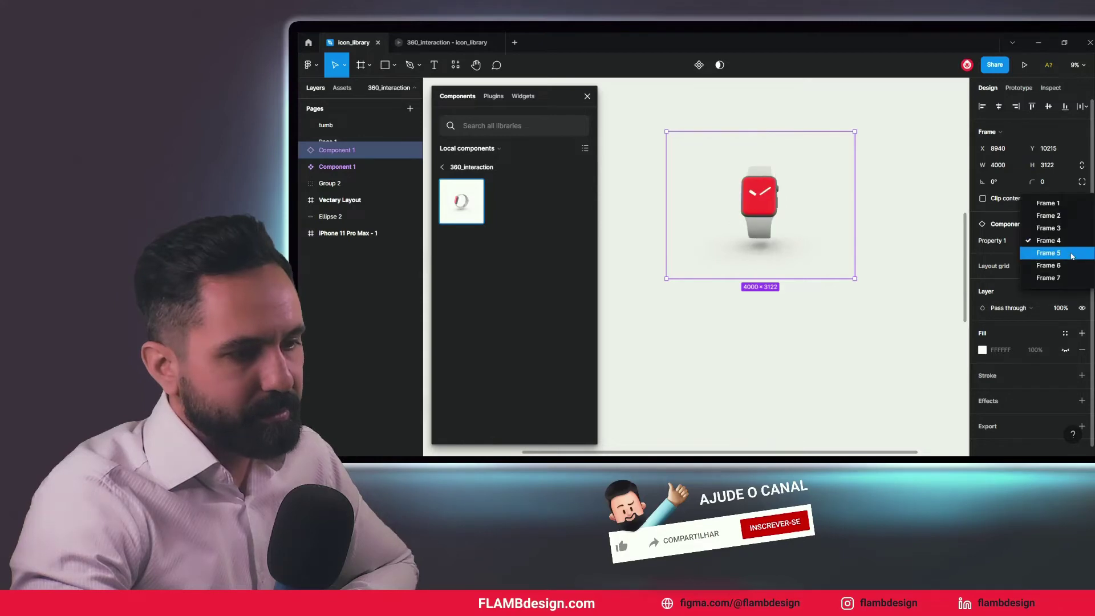
click(1072, 253)
click(1072, 244)
click(1071, 254)
click(1072, 244)
click(1071, 252)
click(1071, 244)
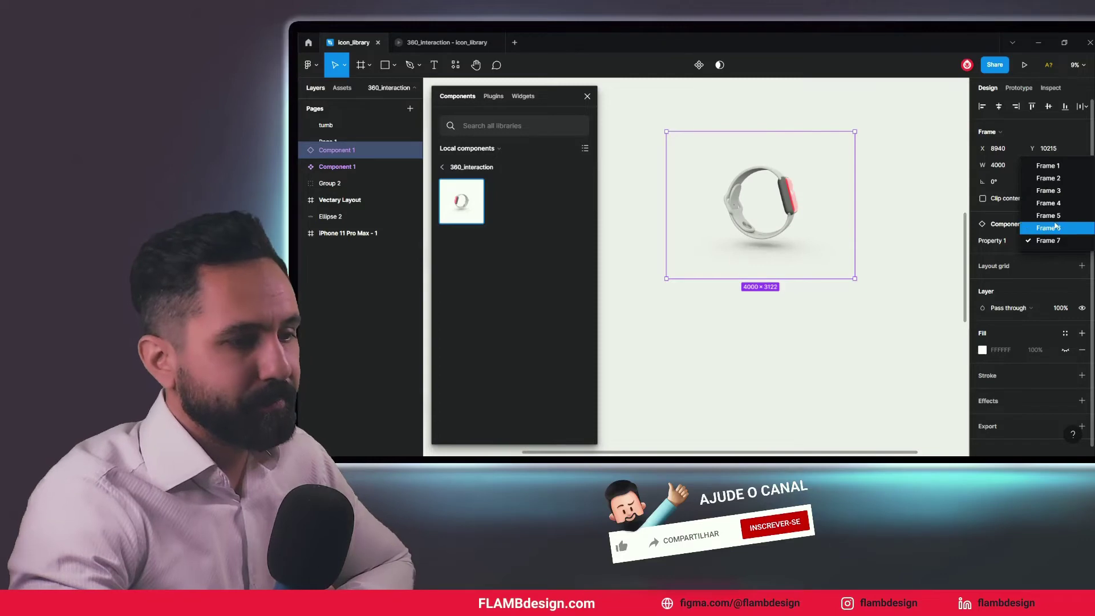
click(1051, 166)
click(914, 276)
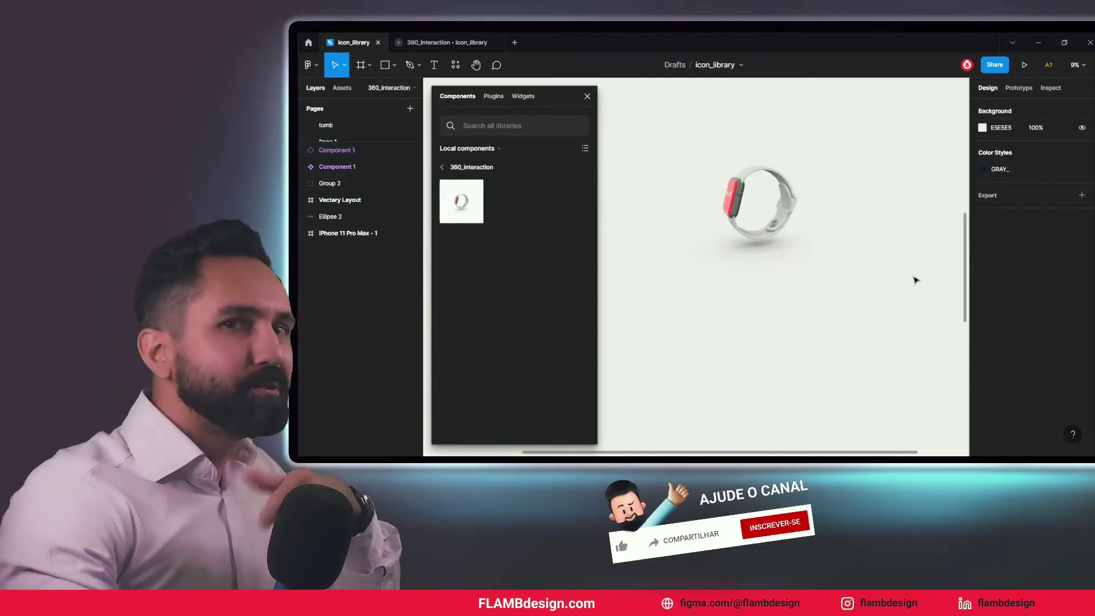
Scale the watch variant set down proportionally with the Scale tool to about 415 × 2253, close to the phone frame's width.
click(832, 268)
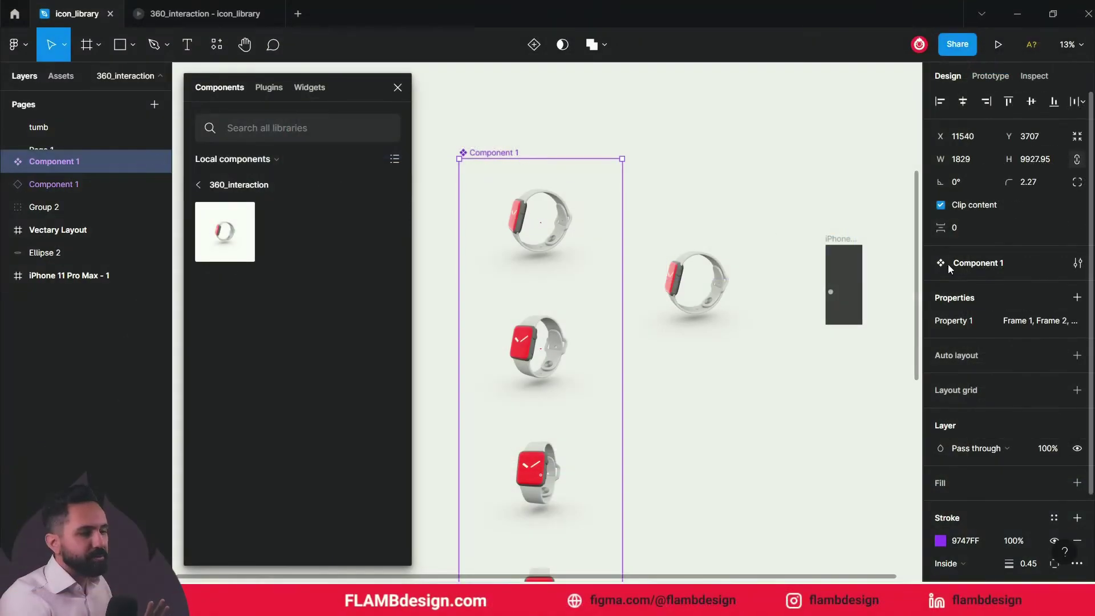
click(843, 241)
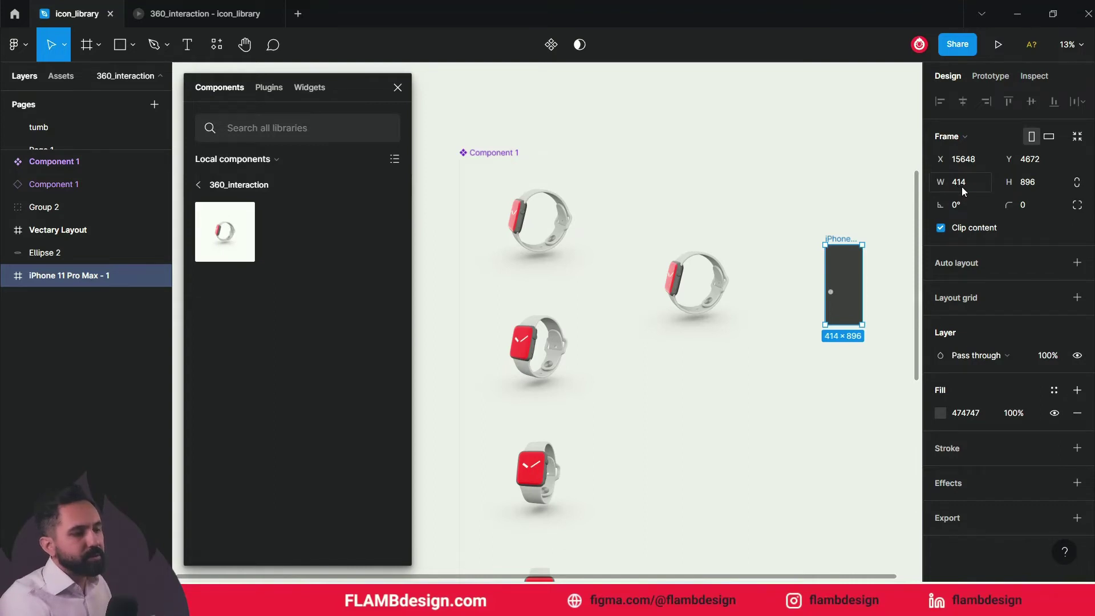
click(495, 152)
scroll(691, 410, down, 5)
scroll(692, 410, down, 6)
scroll(692, 410, up, 1)
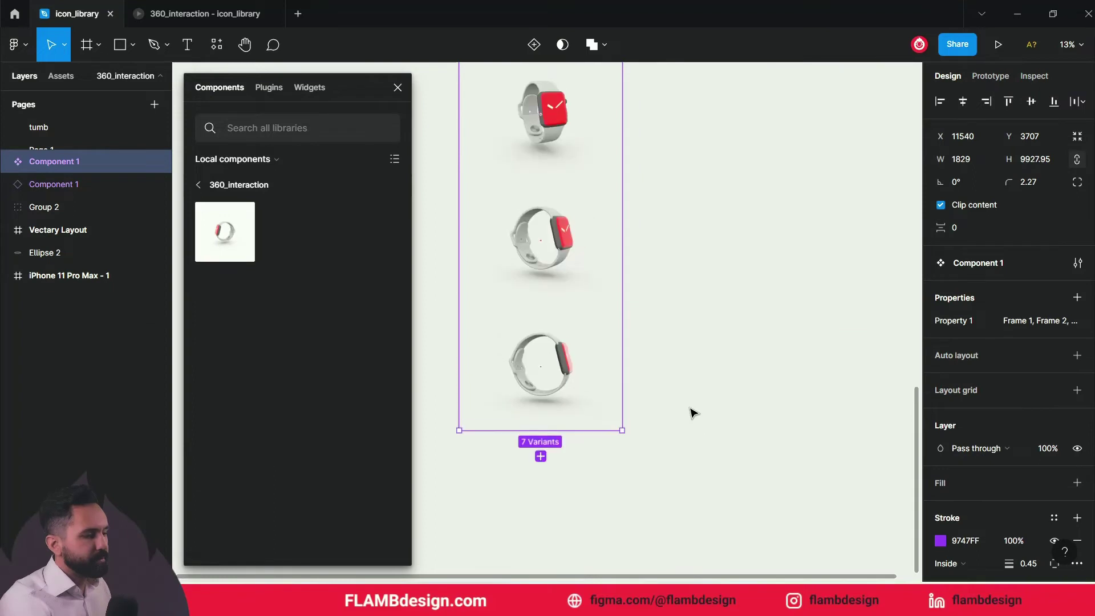
key(k)
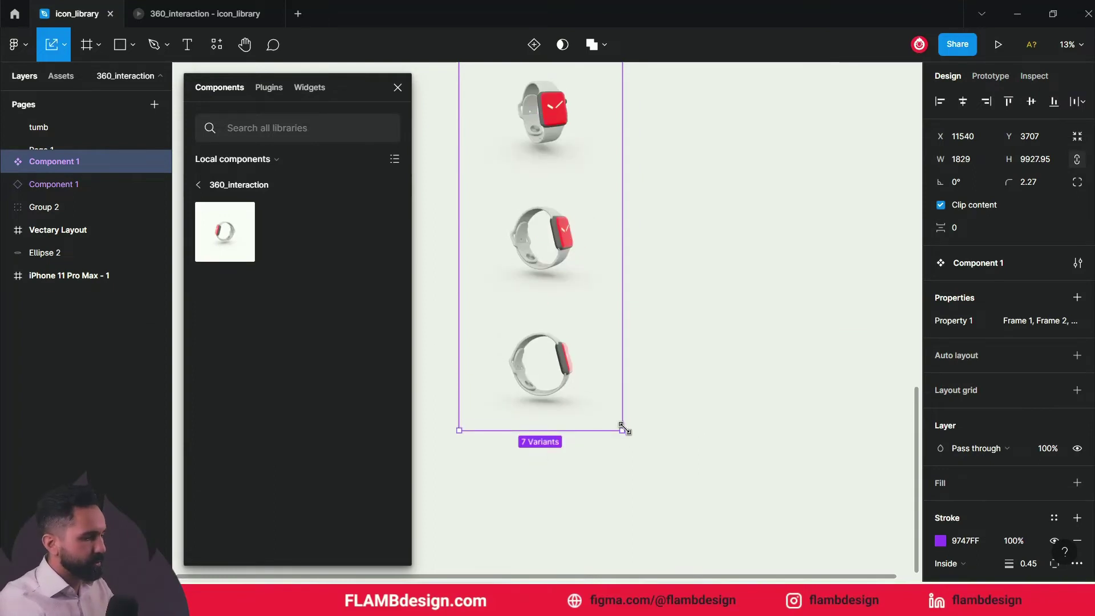
drag(624, 429, 489, 207)
scroll(541, 140, down, 3)
scroll(489, 207, up, 3)
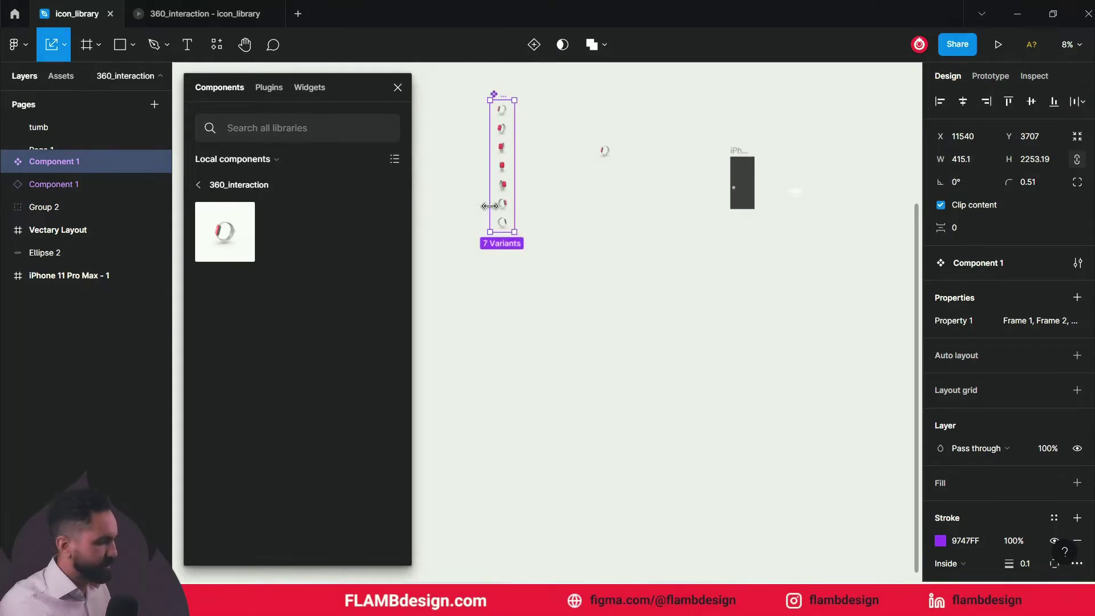
scroll(492, 223, up, 10)
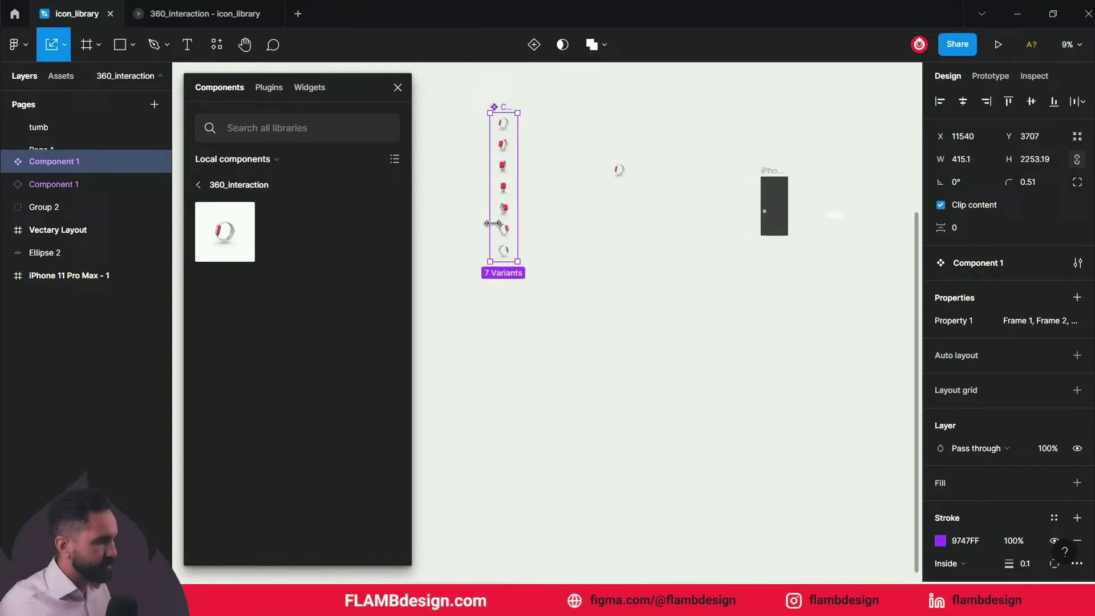
Move the watch instance into the upper part of the iPhone 11 Pro Max - 1 frame, with its left edge at X 0.
drag(616, 414, 614, 415)
click(611, 416)
scroll(587, 357, down, 4)
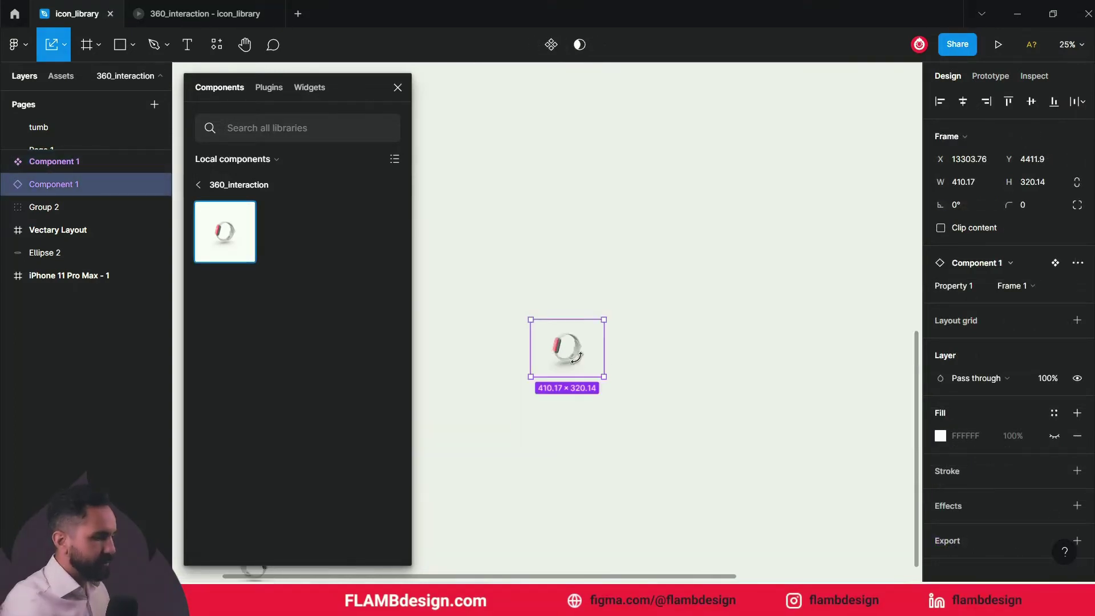
scroll(576, 357, down, 3)
drag(552, 335, 764, 369)
ctrl+scroll(759, 364, up, 5)
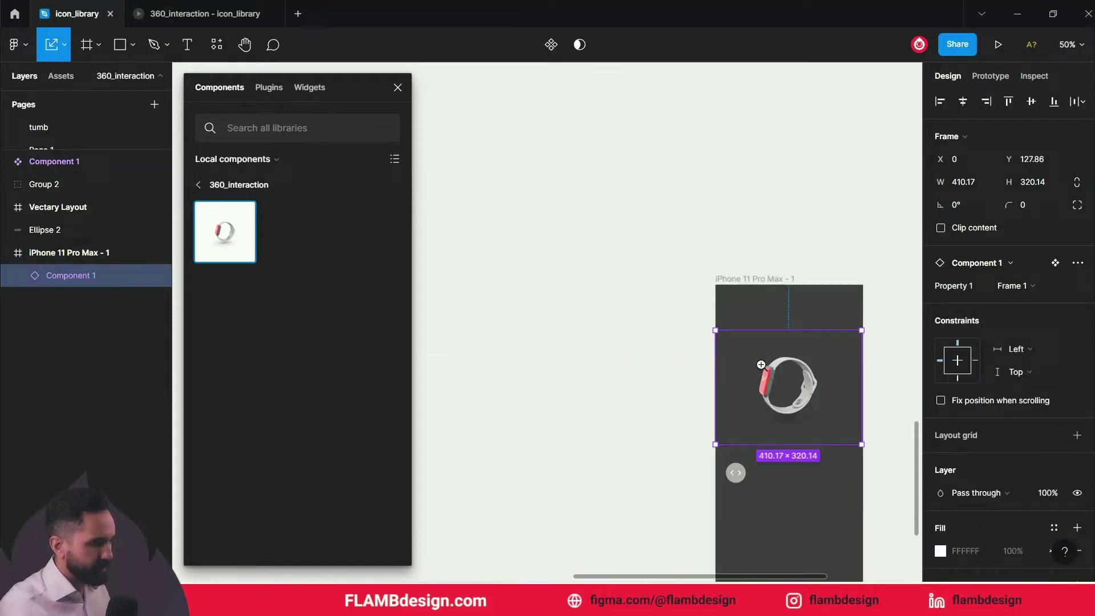
scroll(801, 379, down, 2)
click(798, 374)
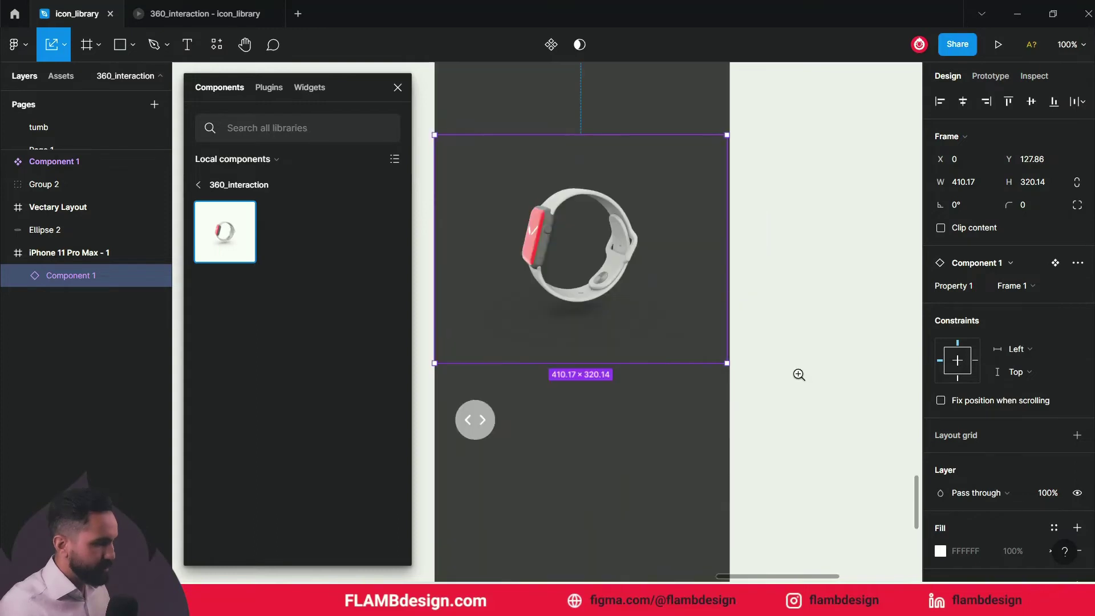
click(796, 374)
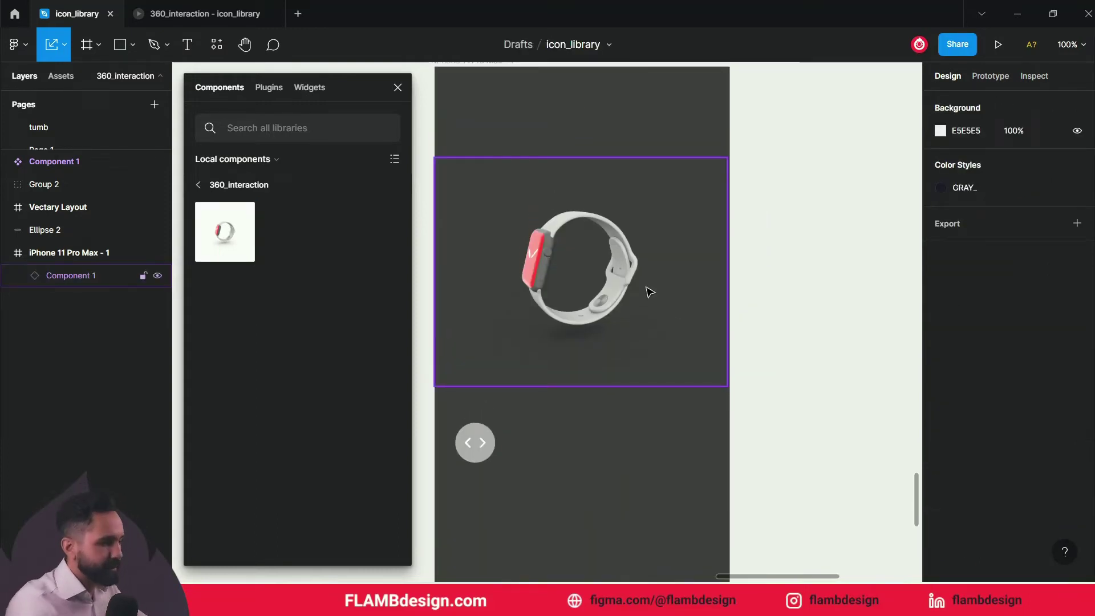
click(614, 273)
click(786, 438)
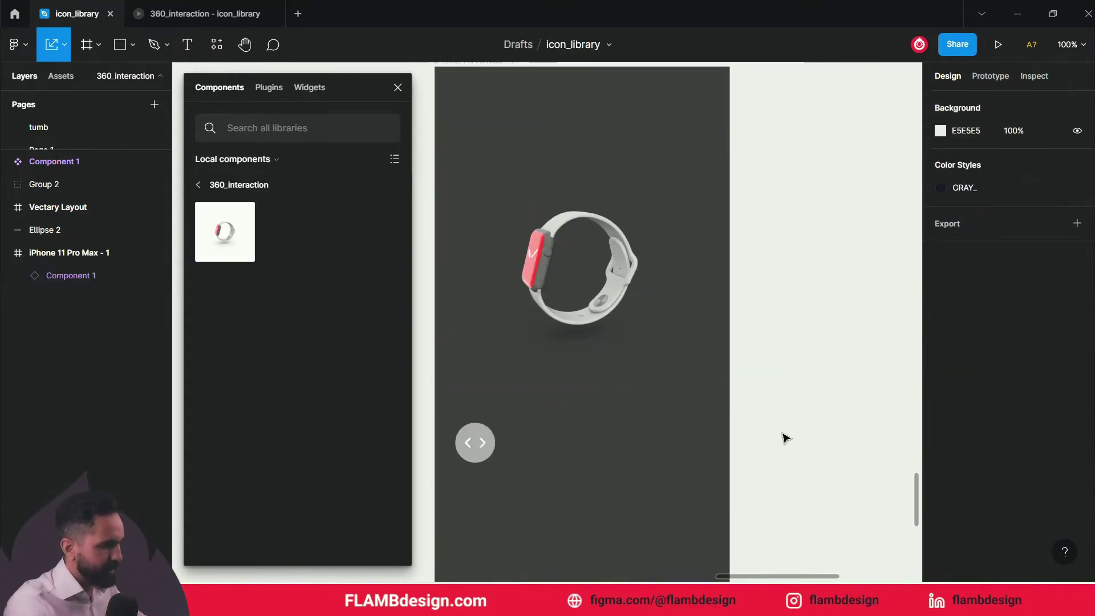
Move the round arrow control up to the watch instance's lower edge and shift the watch instance up to Y 122.
click(472, 448)
drag(471, 448, 467, 392)
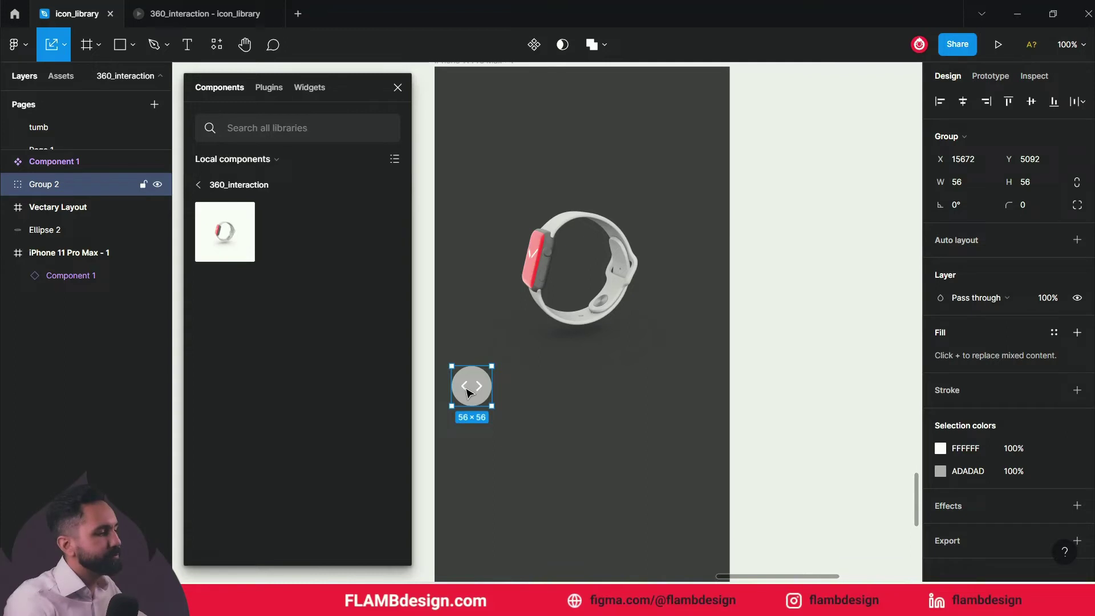
click(604, 258)
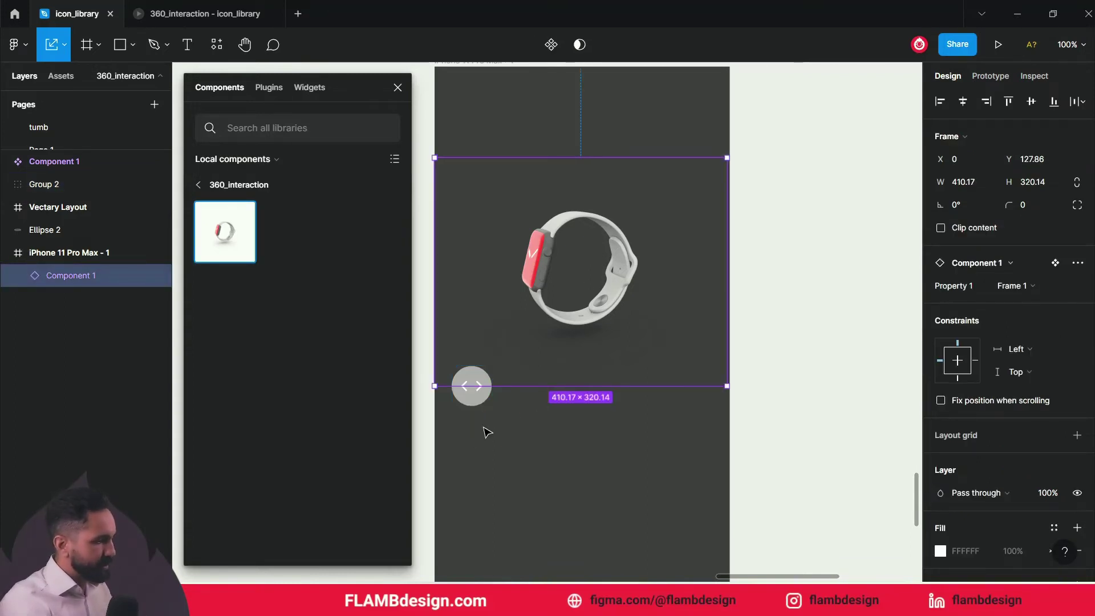
shift+click(471, 388)
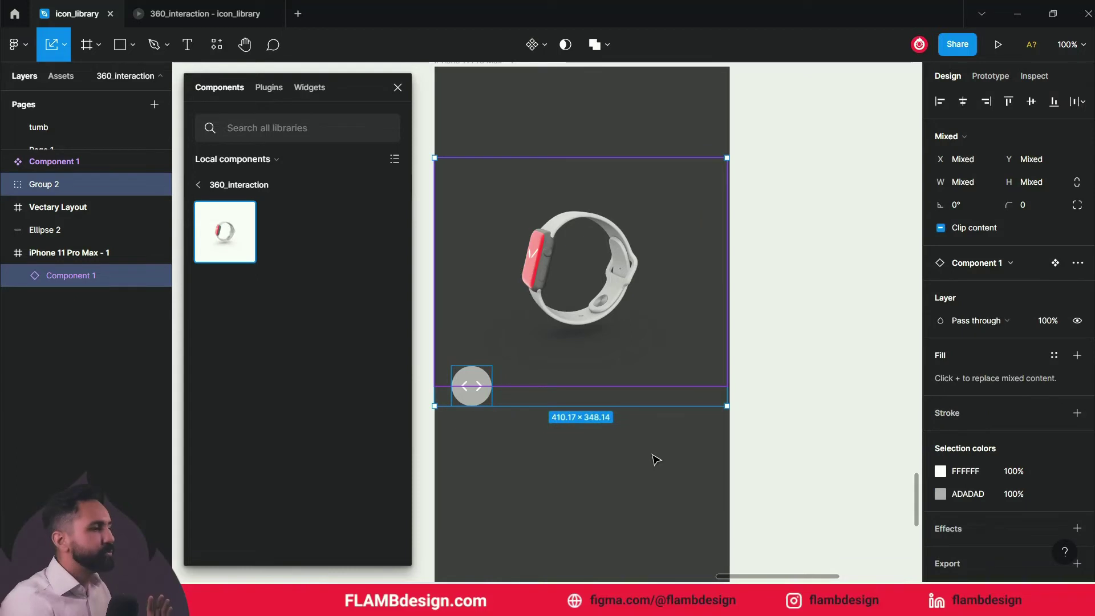
click(663, 437)
click(605, 266)
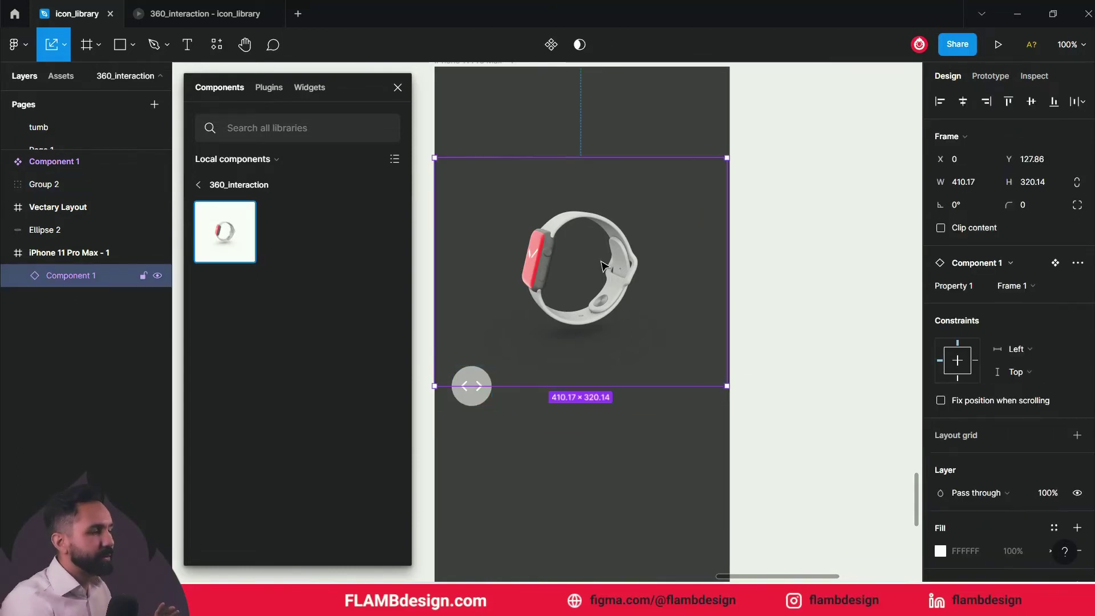
drag(602, 265, 602, 258)
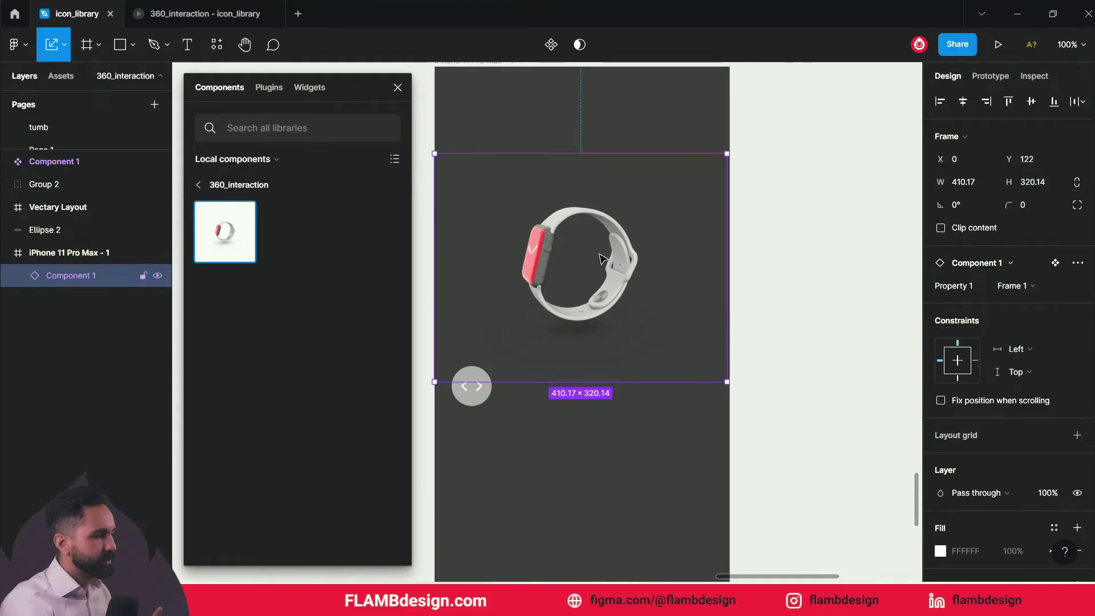
Combine the watch instance and the round arrow control into one new component and name it interacao.
shift+click(464, 403)
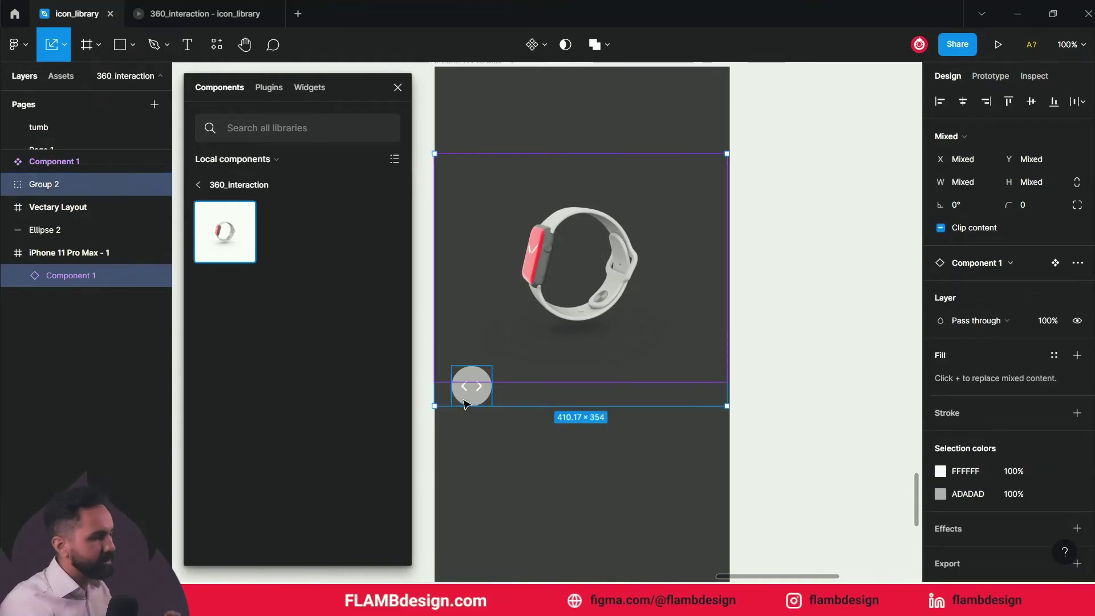
key(alt)
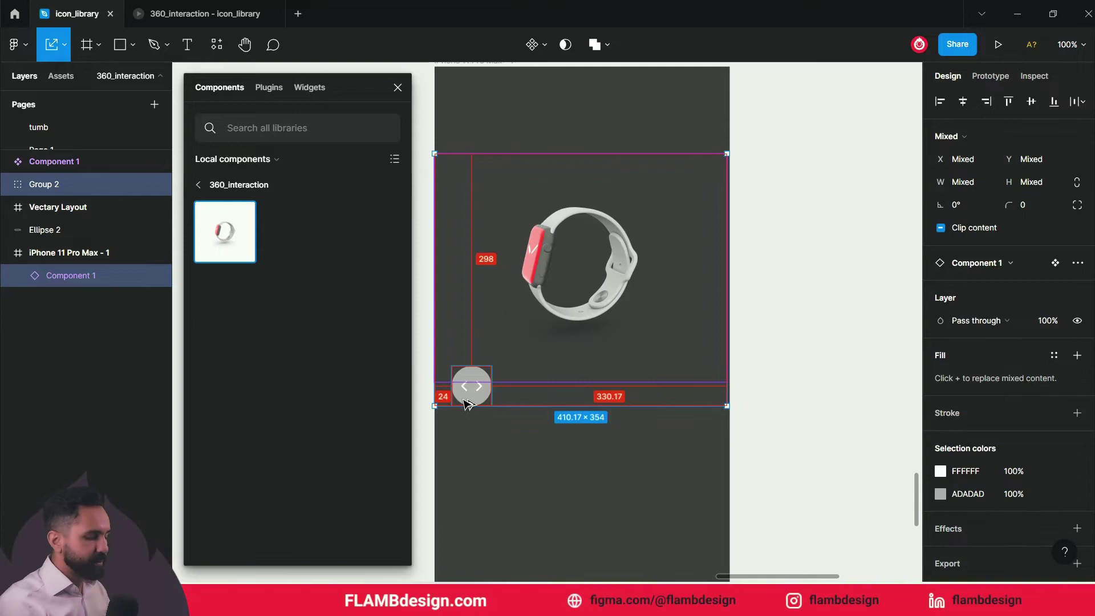
key(ctrl+alt+k)
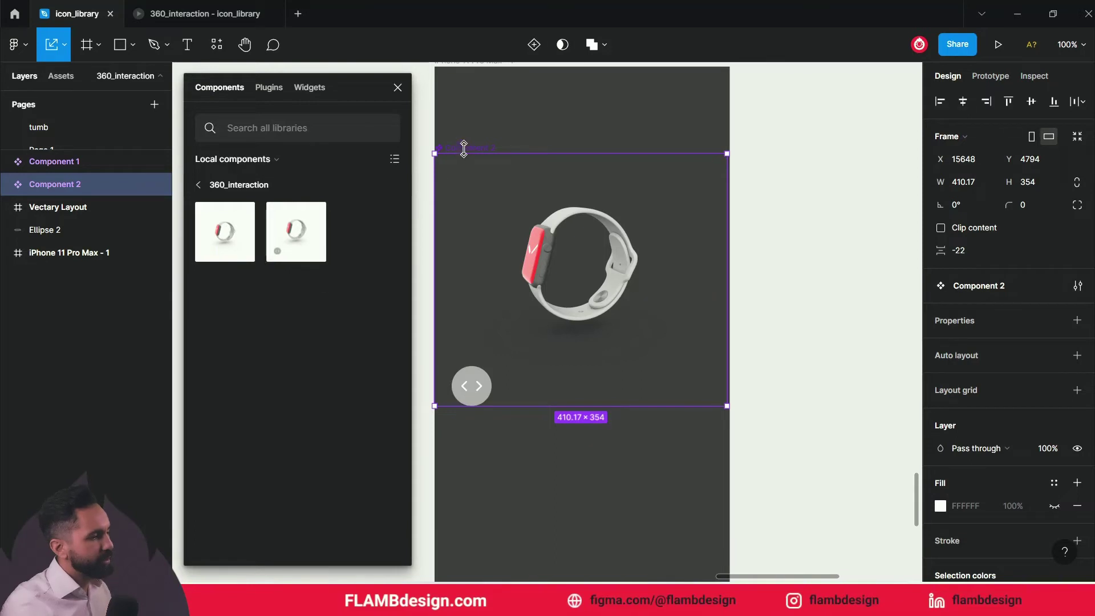
double_click(489, 148)
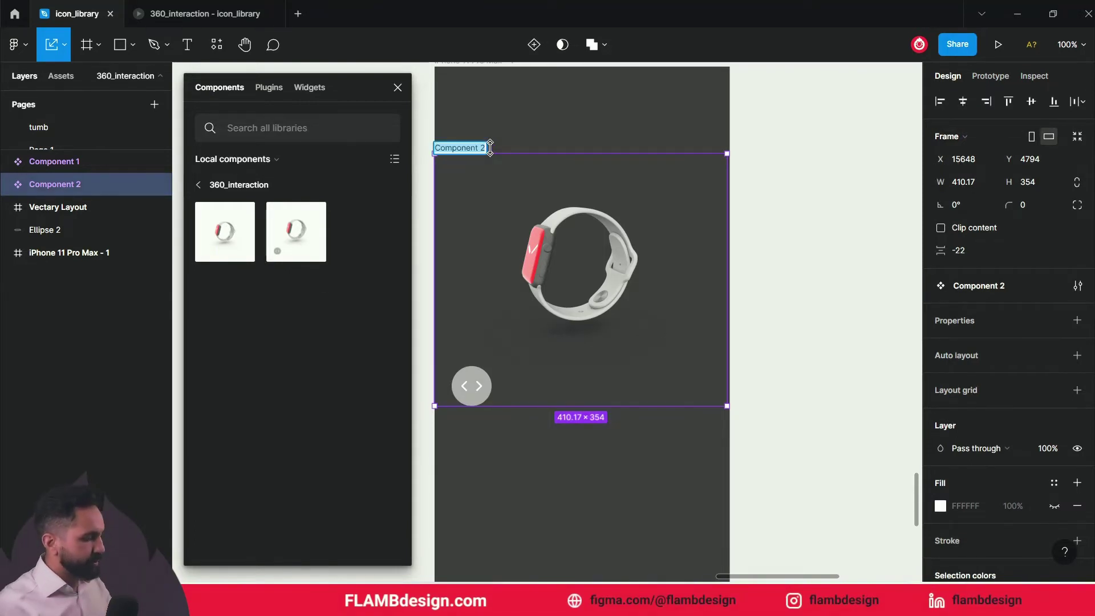
text(inter)
text(a)
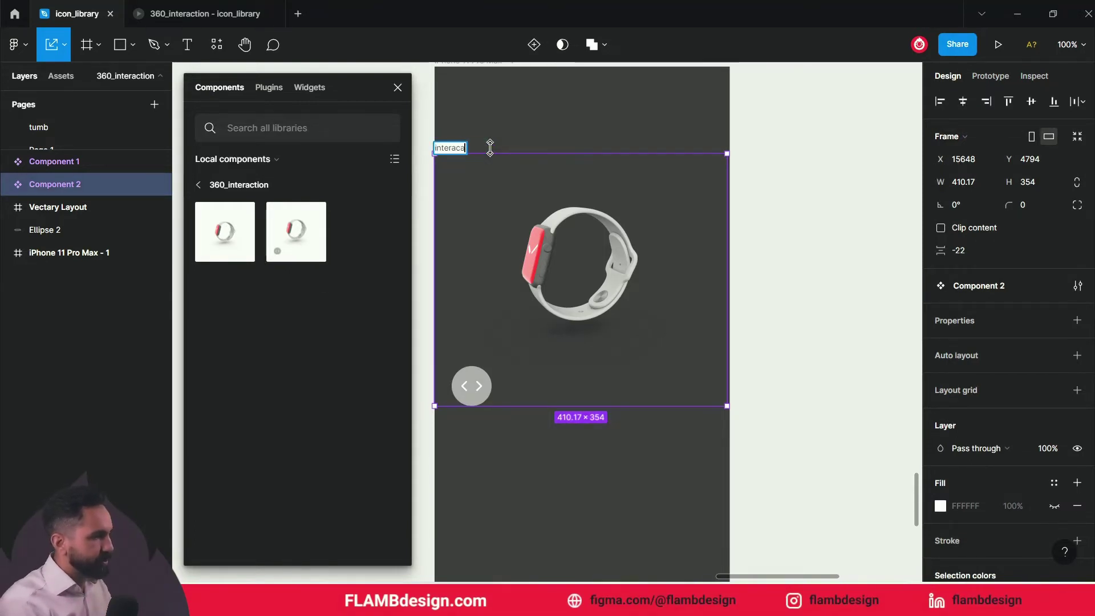
text(ctio)
click(764, 197)
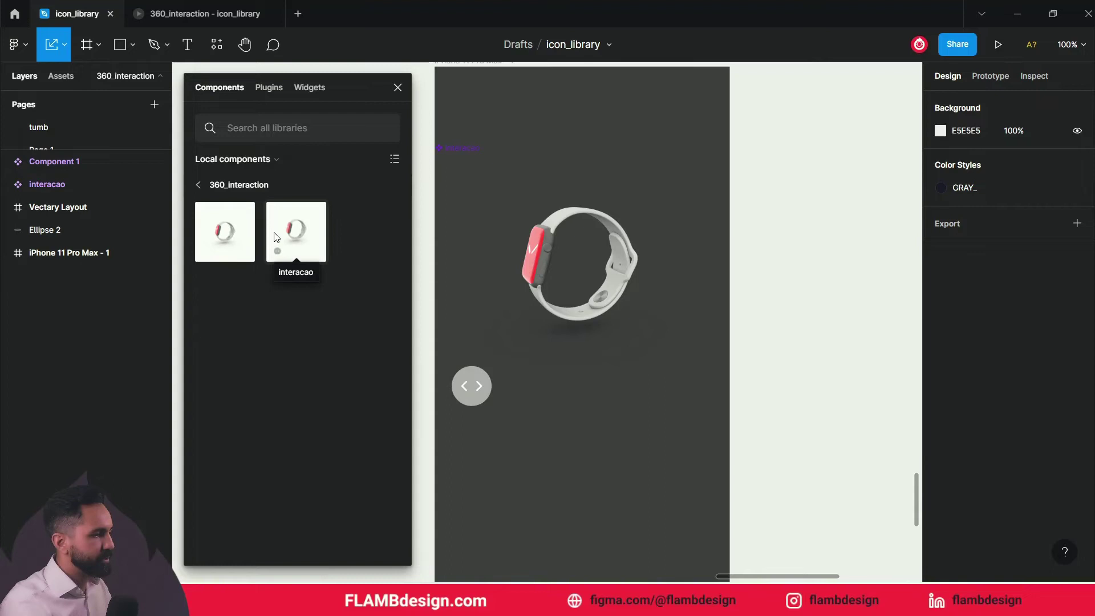
Draw a frame of about 3649 × 3929 around the seven-variant watch component set.
click(661, 246)
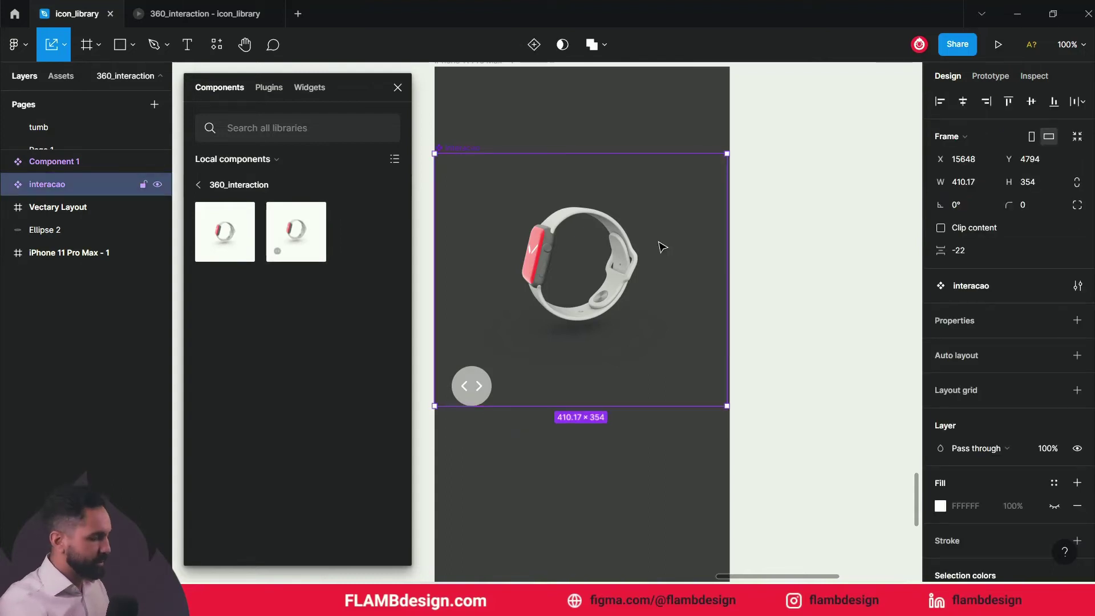
scroll(661, 247, up, 1)
scroll(662, 246, down, 6)
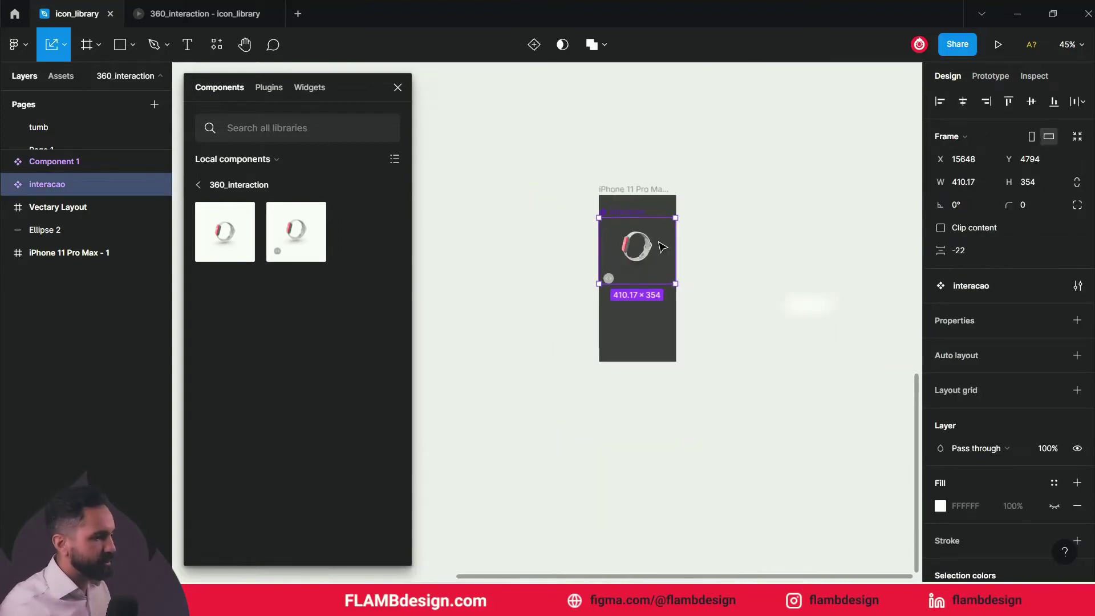
scroll(661, 247, down, 3)
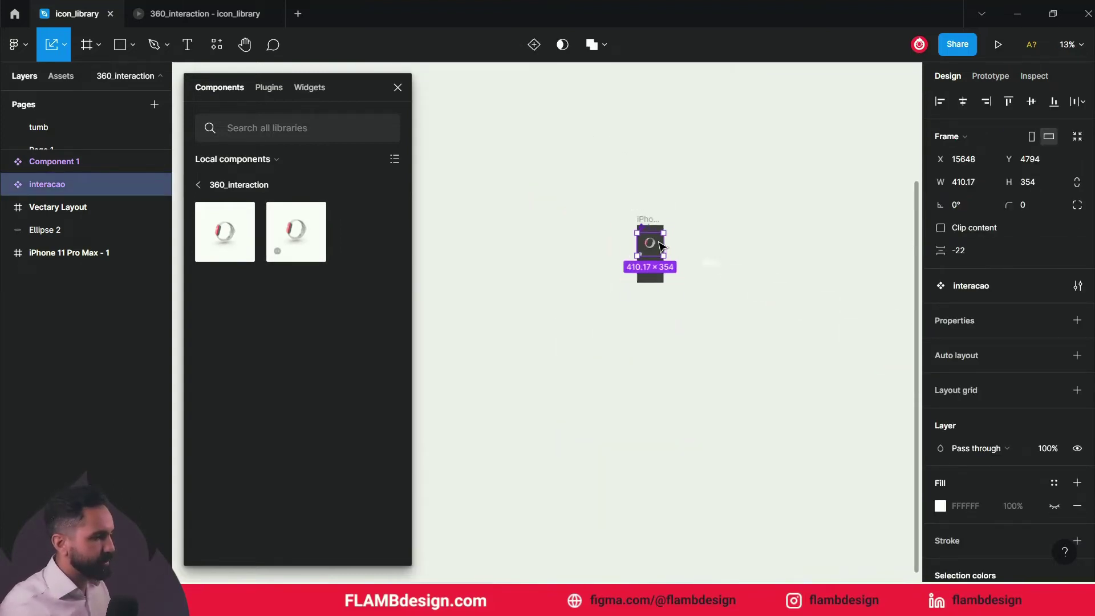
drag(566, 260, 606, 296)
click(579, 265)
key(f)
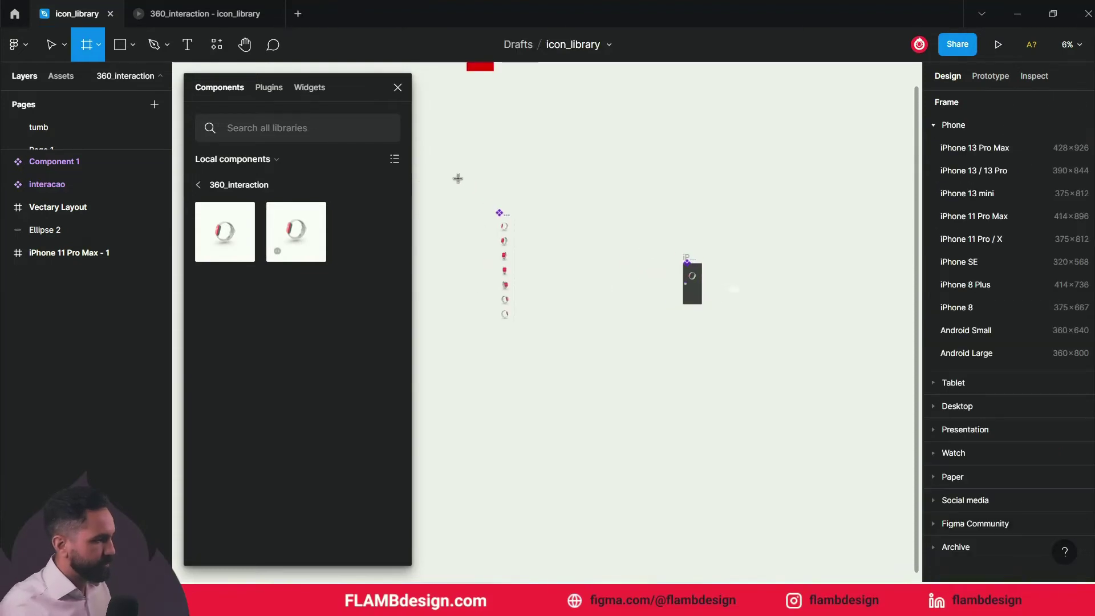
drag(630, 346, 627, 359)
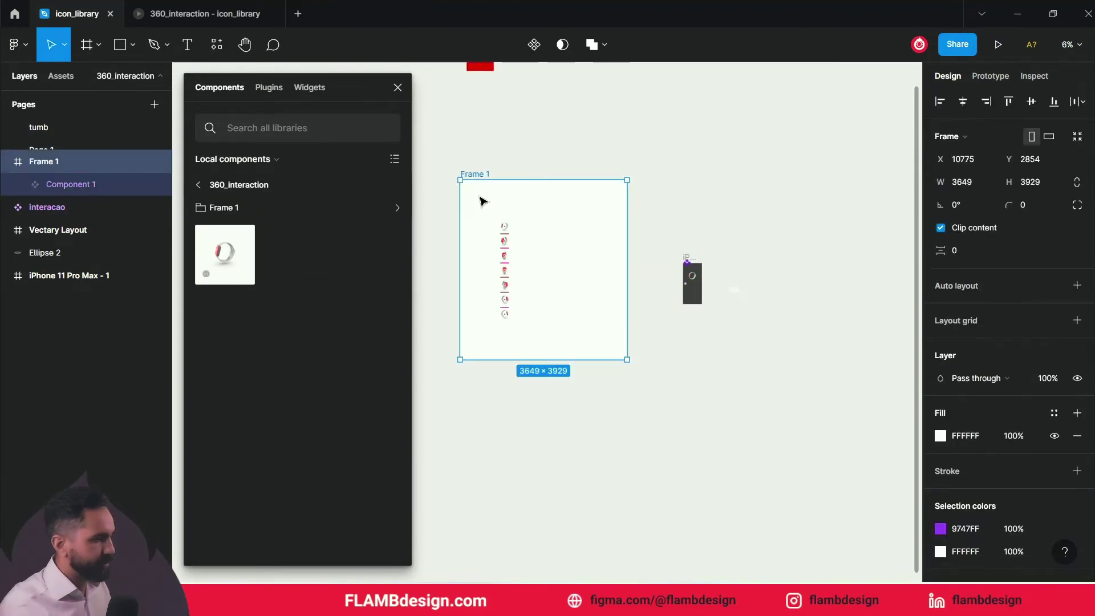
Rename the new frame around the watch component set as components.
double_click(473, 174)
text(d)
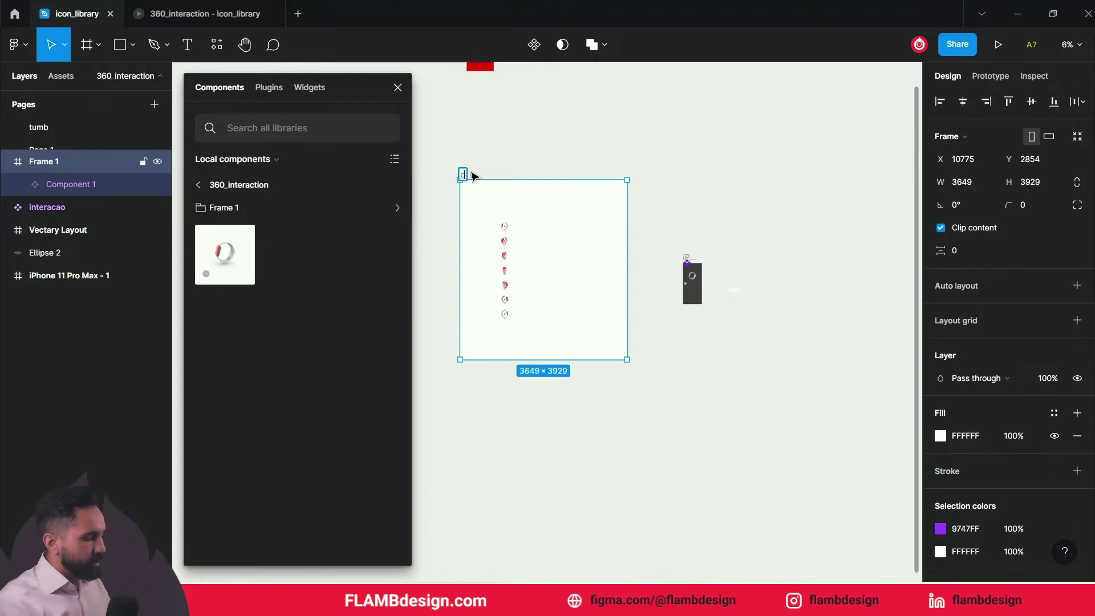
text(omponents)
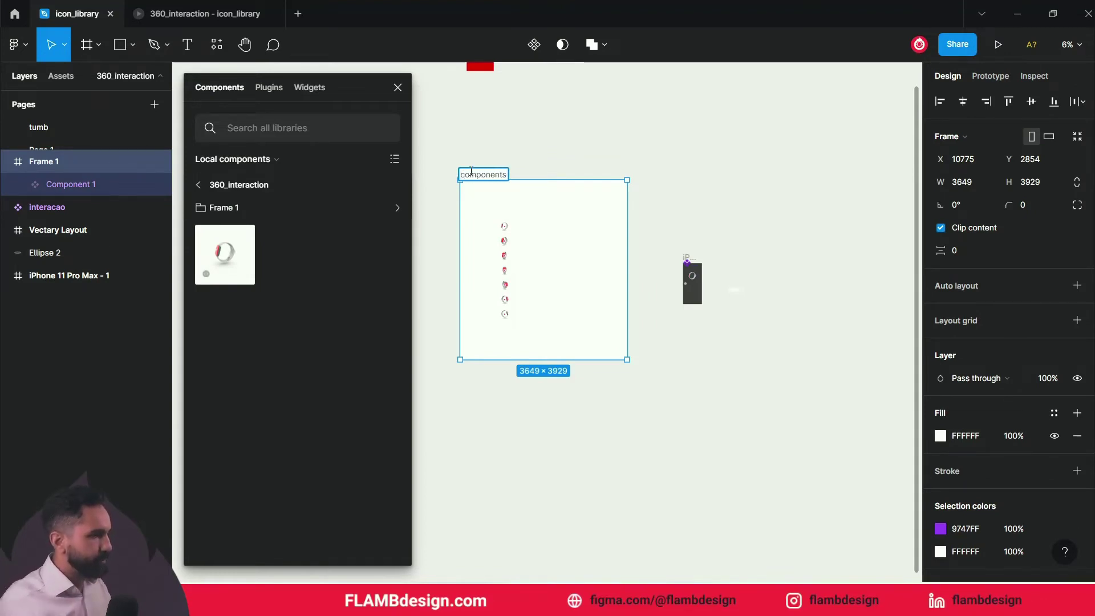
click(543, 261)
Move the interacao component into the components frame beside the watch set, at X 1824.5, Y 854.64.
click(513, 225)
click(673, 245)
scroll(673, 259, up, 3)
drag(731, 293, 664, 194)
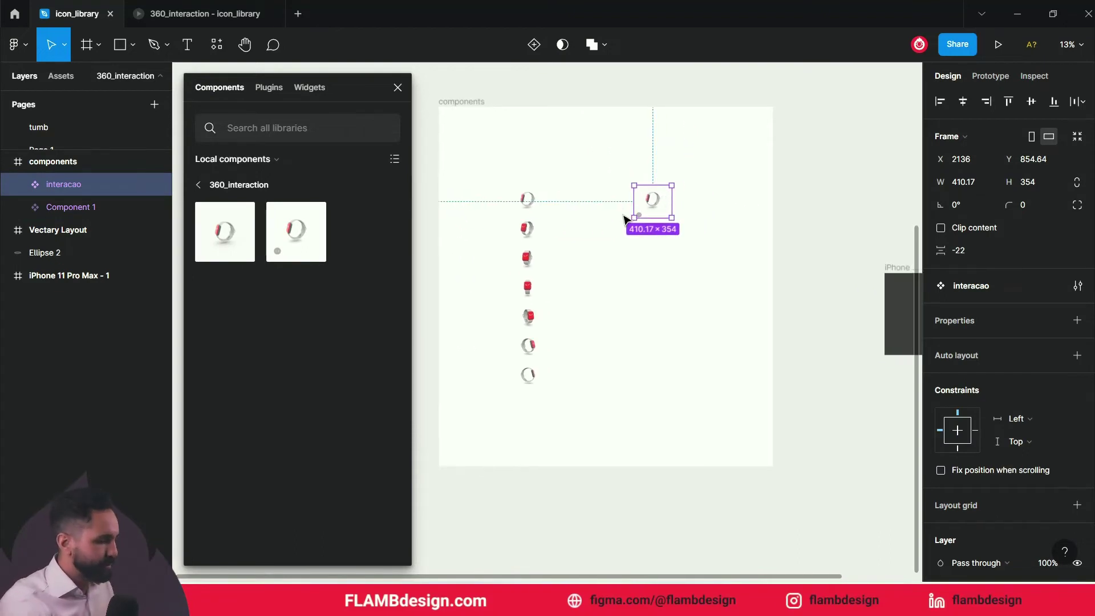
scroll(594, 216, up, 3)
scroll(651, 188, down, 2)
scroll(571, 125, left, 2)
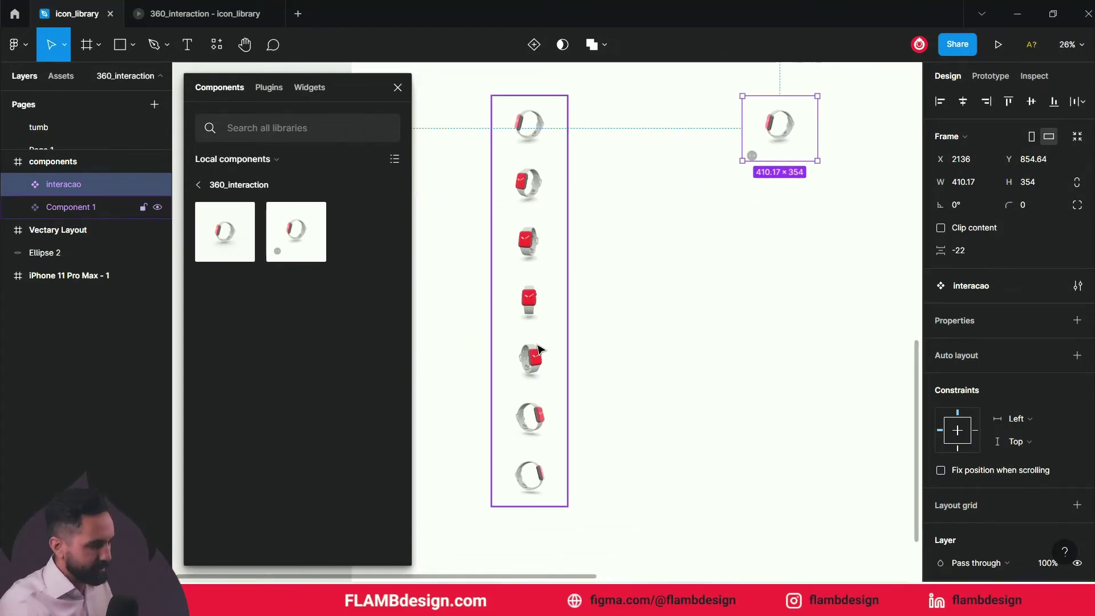
drag(774, 128, 717, 127)
Add a second variant to the interacao component.
scroll(751, 215, up, 3)
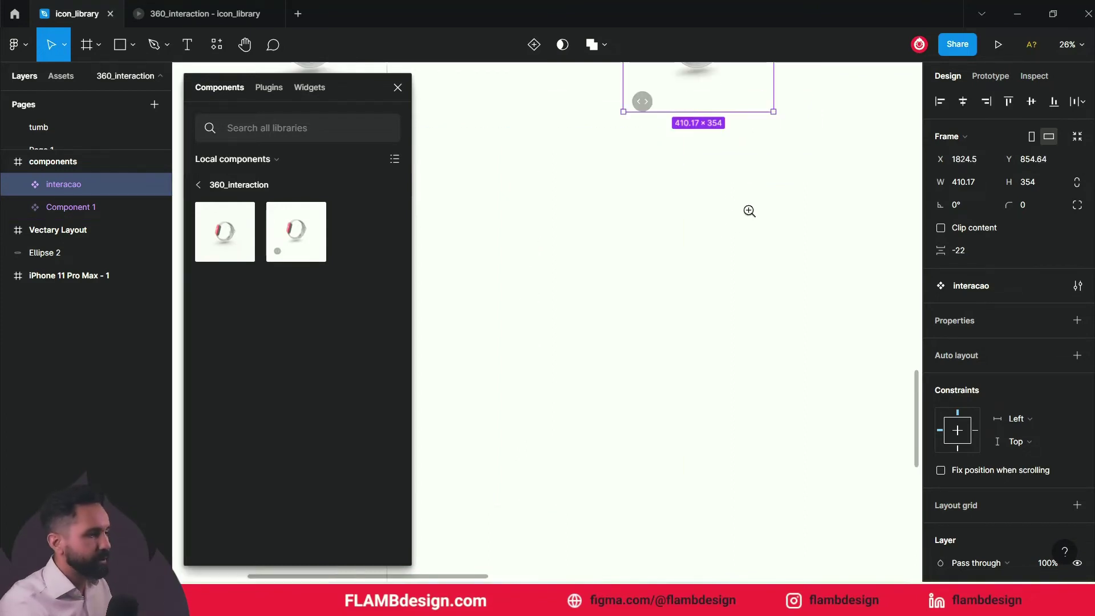
scroll(817, 316, up, 2)
scroll(817, 315, left, 2)
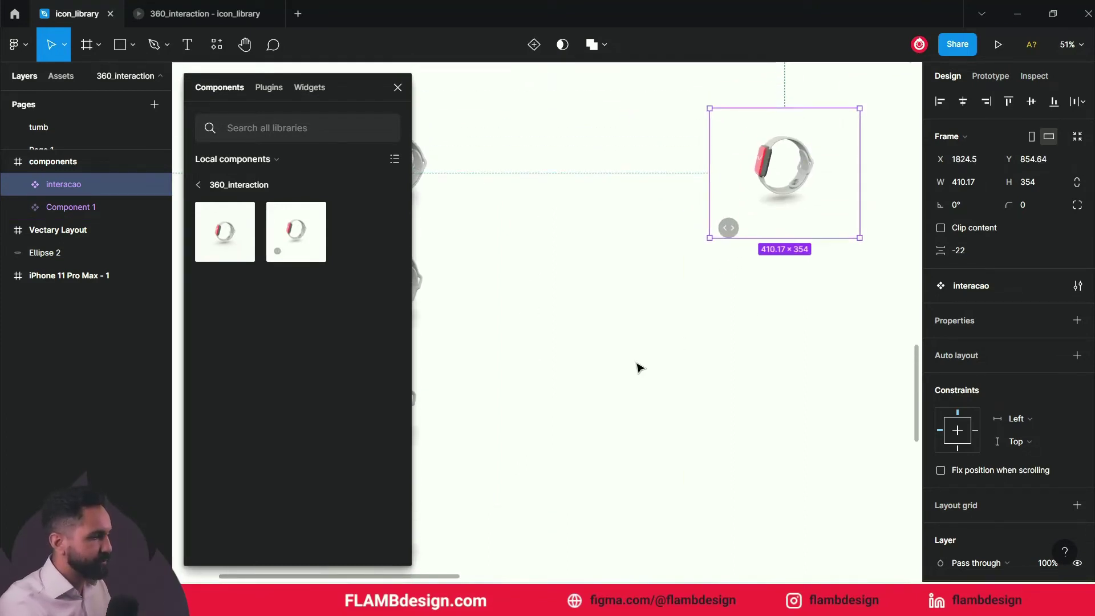
scroll(650, 372, left, 3)
scroll(650, 371, up, 1)
scroll(569, 258, right, 5)
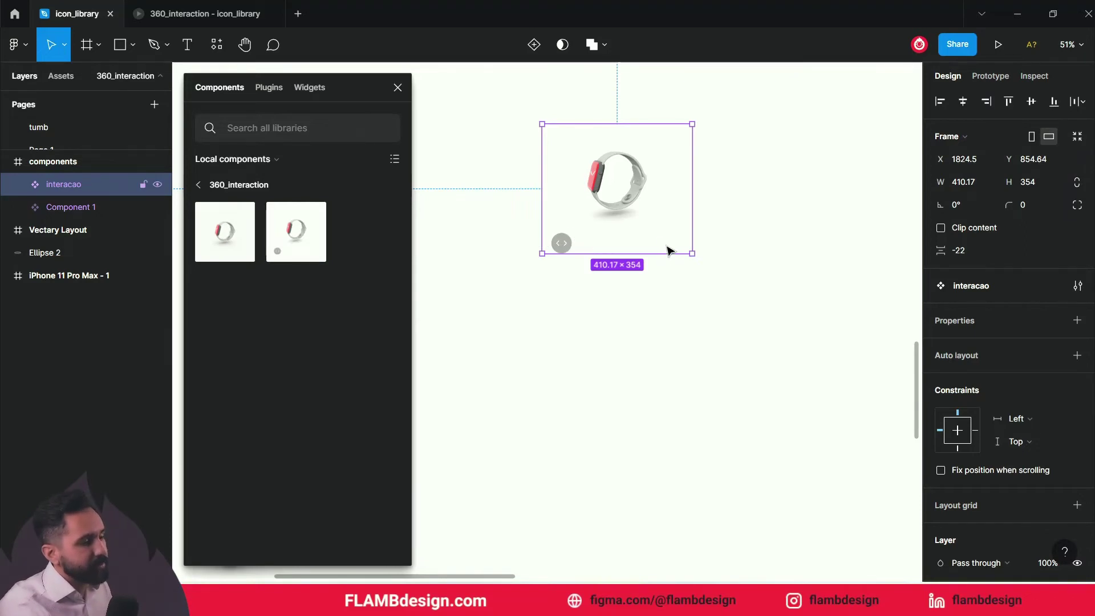
click(651, 269)
drag(641, 325, 684, 403)
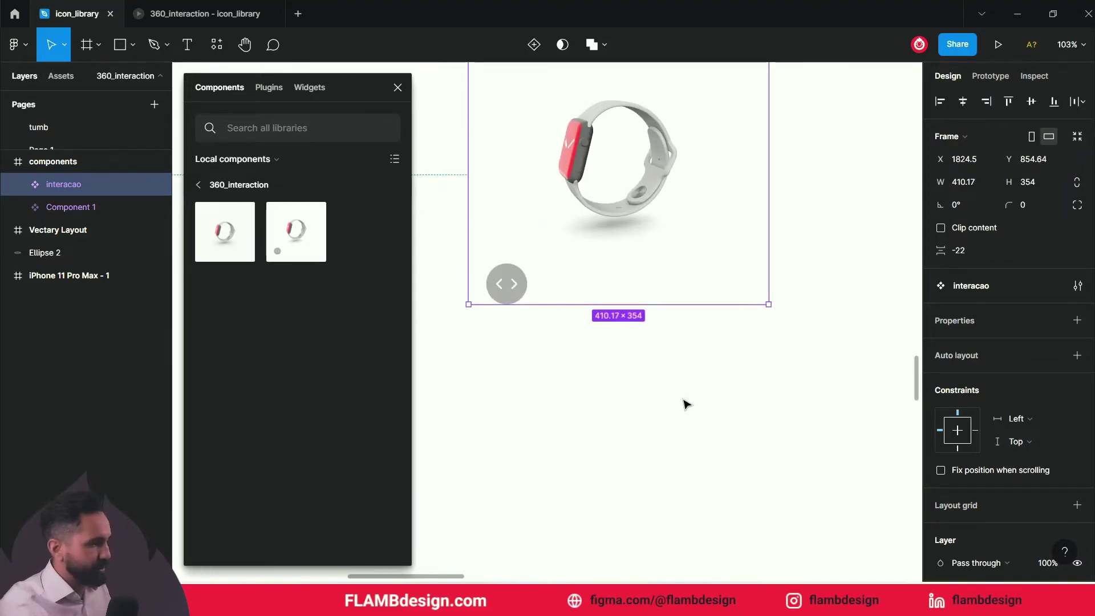
click(684, 403)
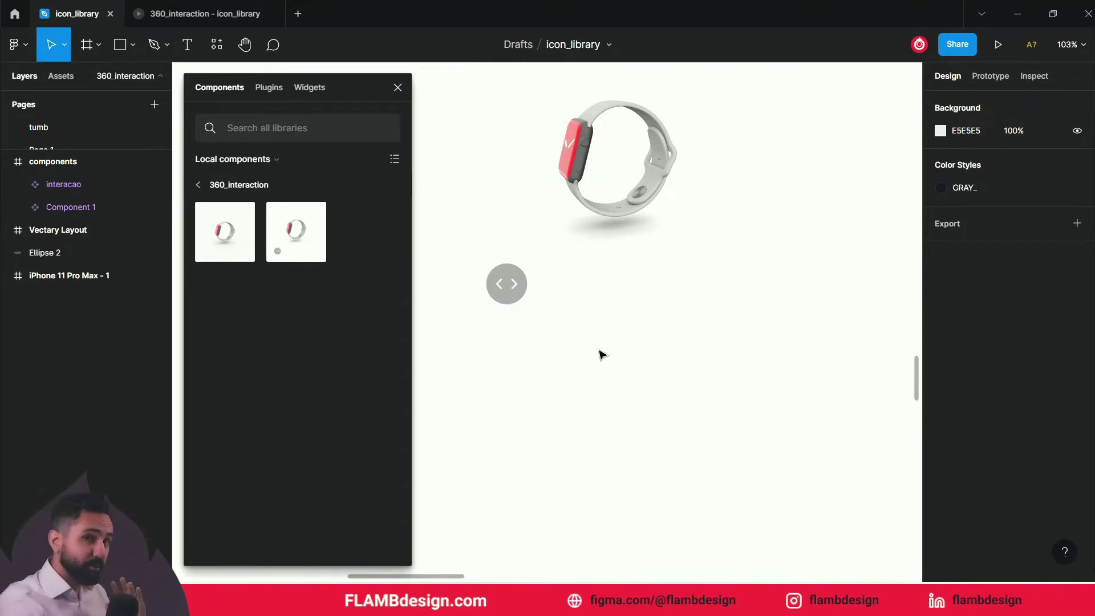
scroll(589, 247, up, 1)
click(593, 173)
scroll(647, 289, up, 2)
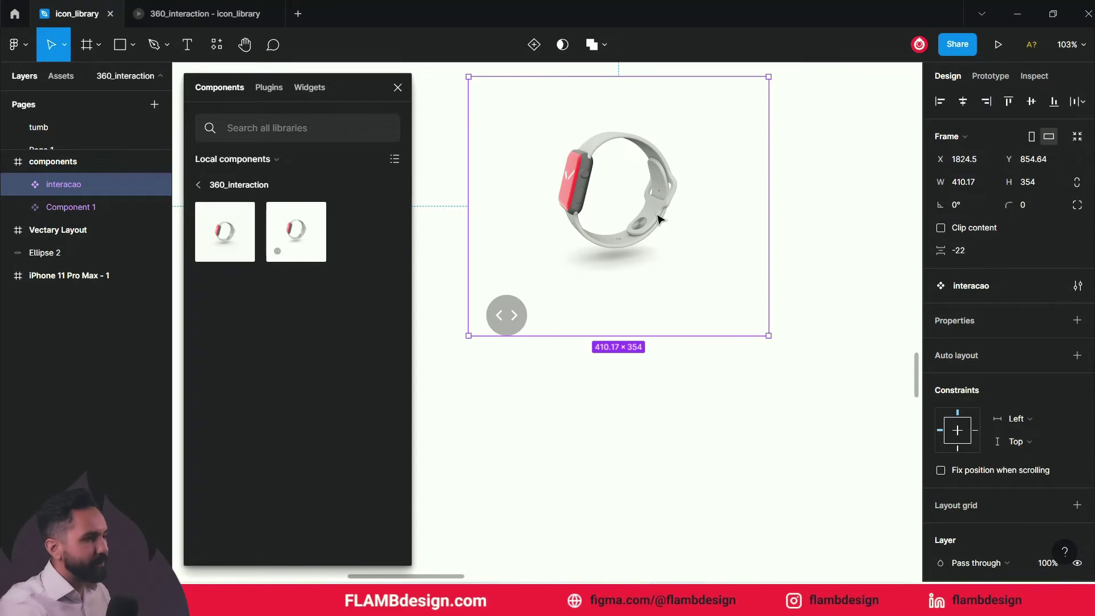
click(534, 46)
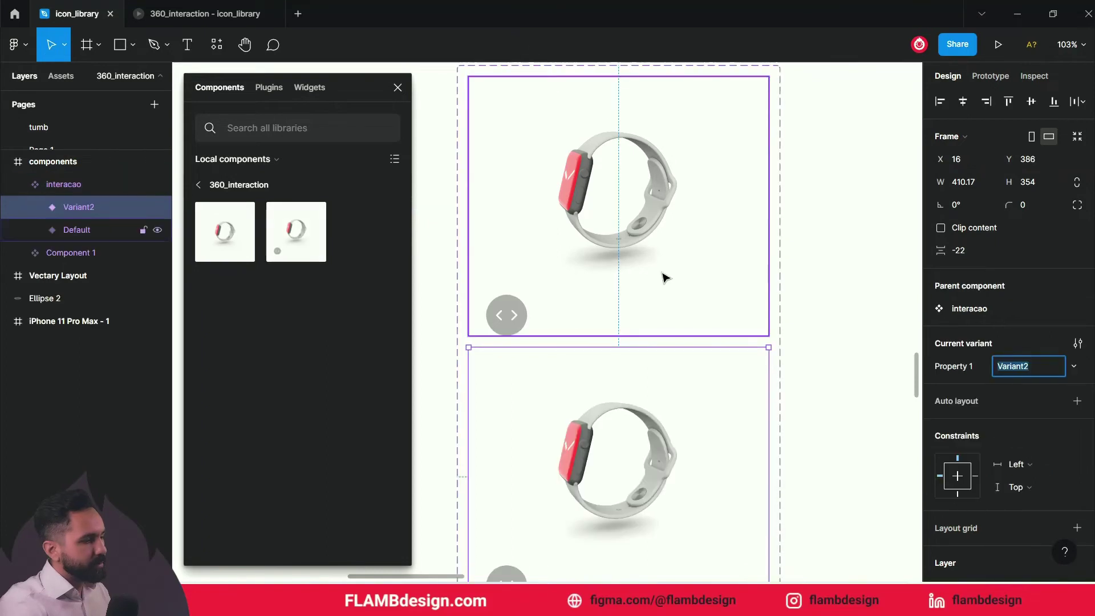
Shift the round arrow control in the second interacao variant horizontally to X 79.55, keeping Y 298.
scroll(665, 276, down, 2)
scroll(665, 278, down, 1)
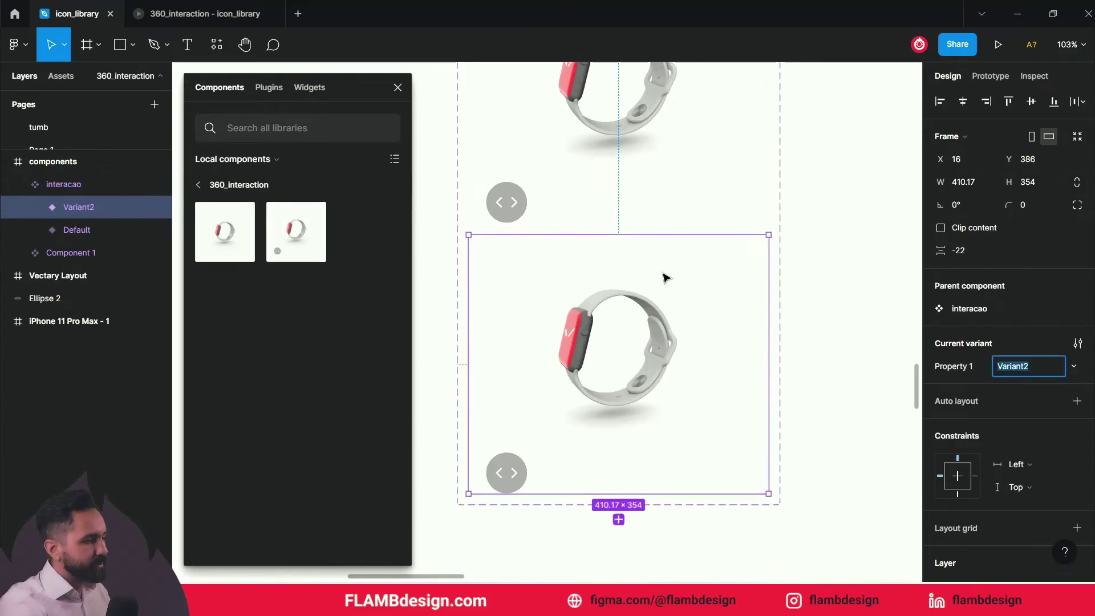
click(518, 475)
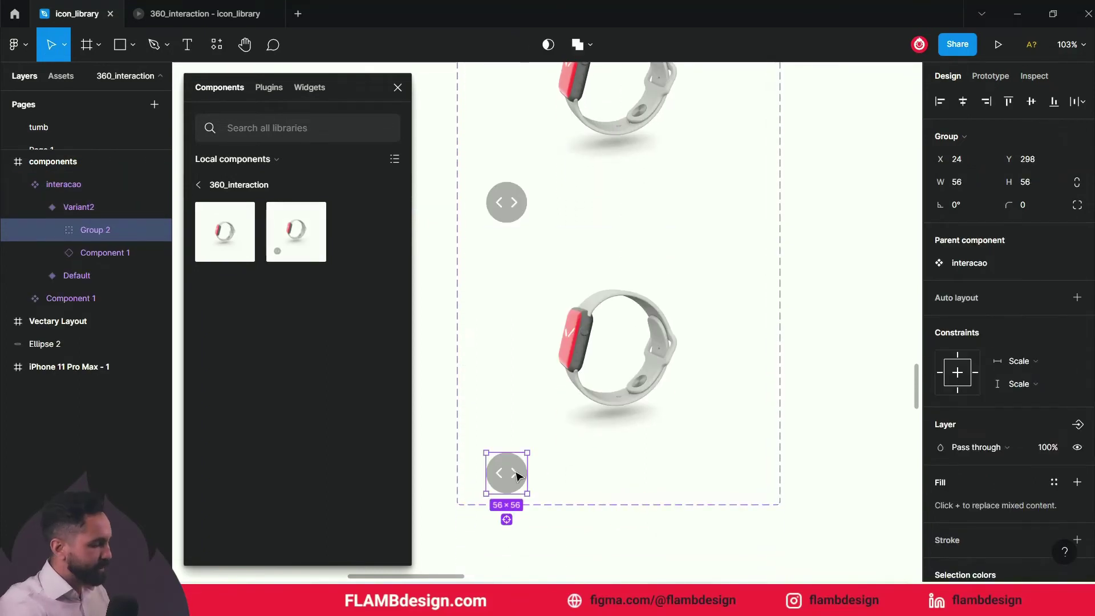
drag(517, 475, 558, 484)
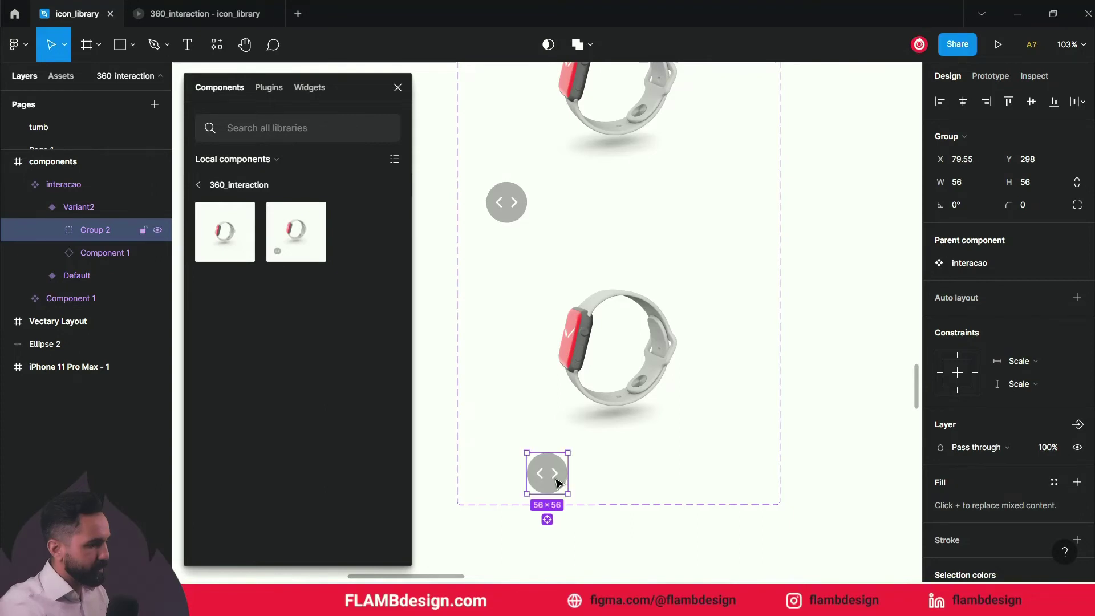
Switch the watch instance in the second interacao variant to Frame 2.
click(623, 379)
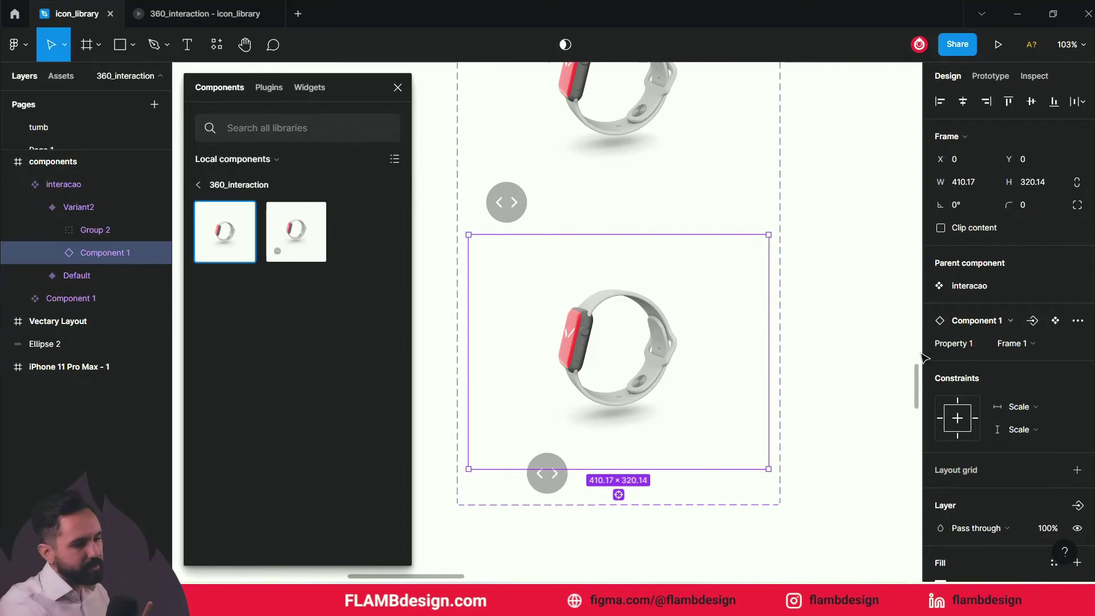
click(1037, 343)
click(1039, 365)
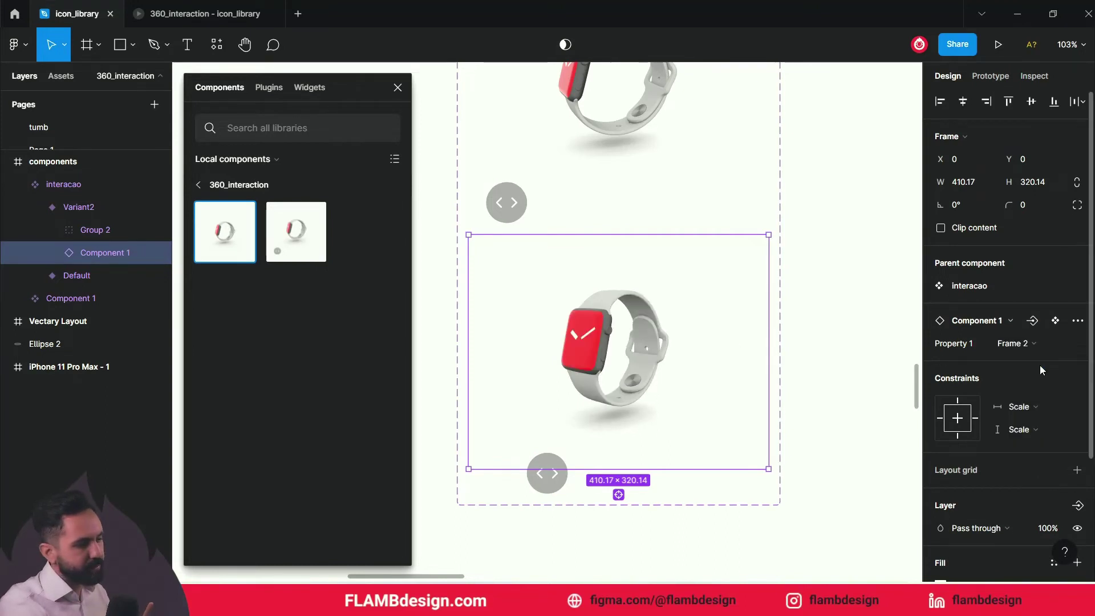
click(836, 416)
Add a third interacao variant and shift its round arrow control farther right to about X 128, at the same height.
click(655, 397)
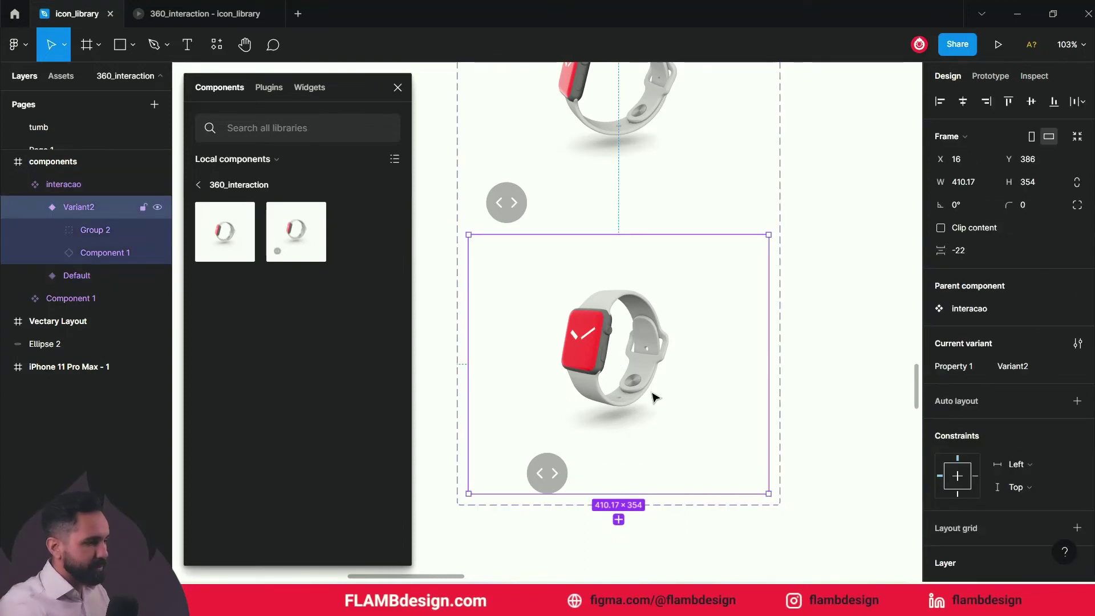
scroll(618, 530, down, 5)
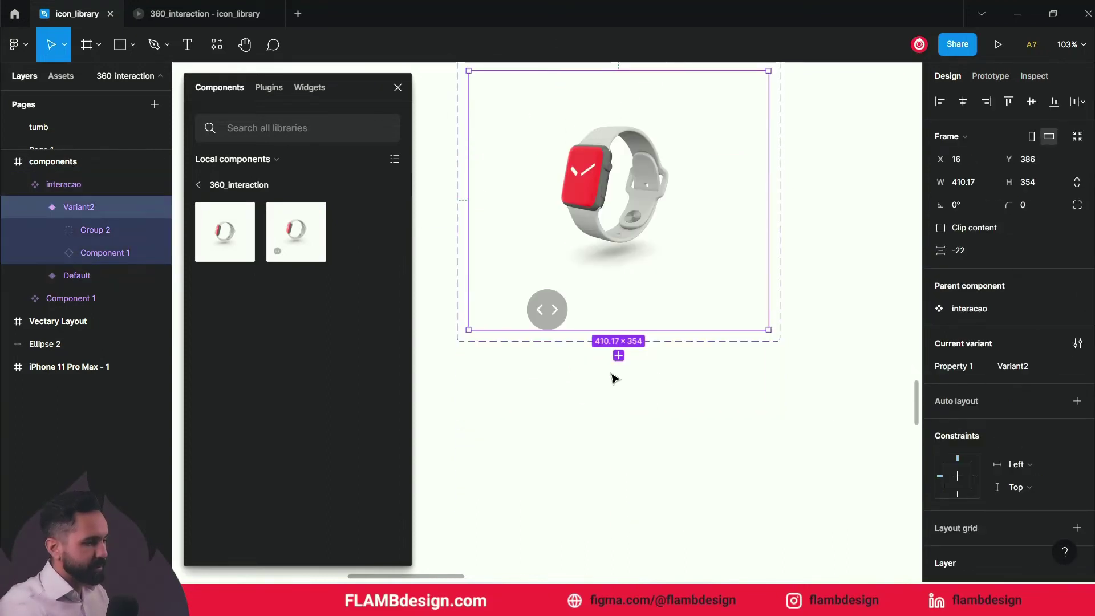
click(618, 355)
scroll(627, 376, down, 4)
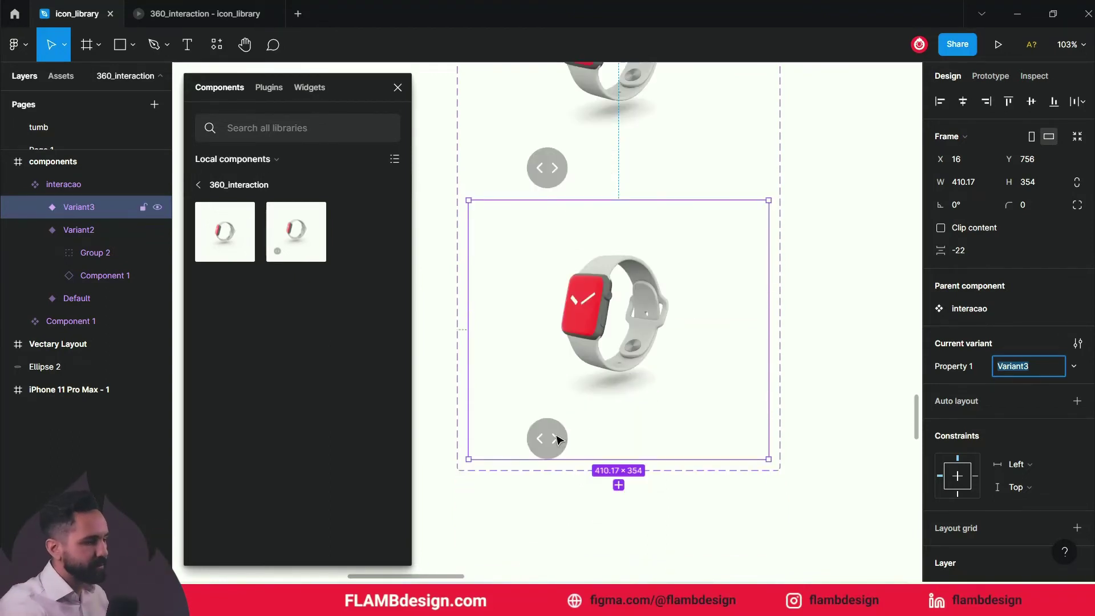
click(558, 439)
drag(559, 439, 595, 450)
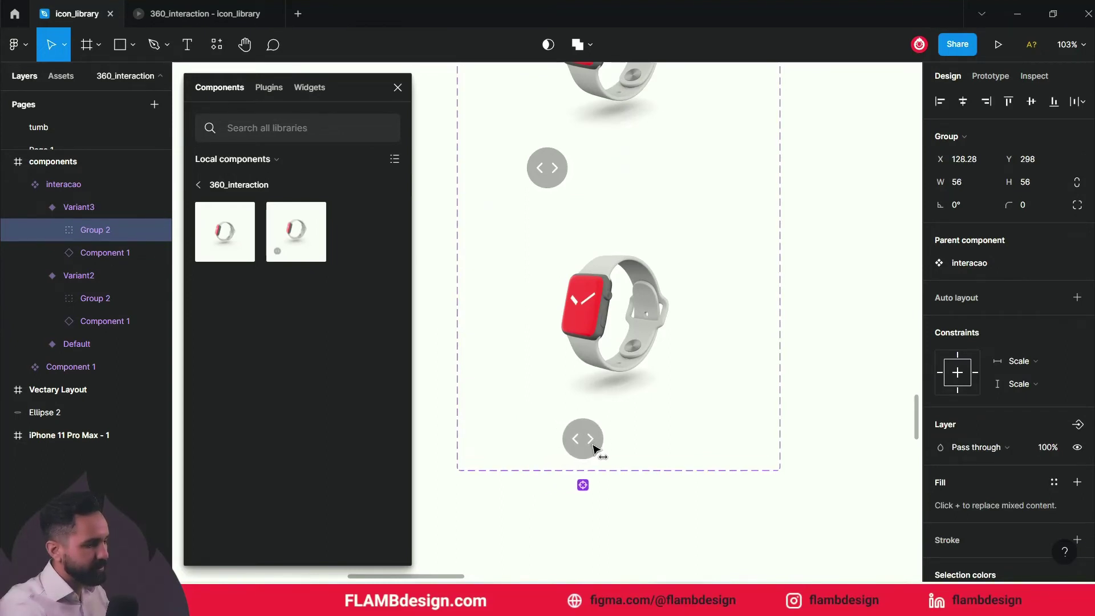
Switch the watch instance in the third interacao variant to Frame 3.
click(635, 341)
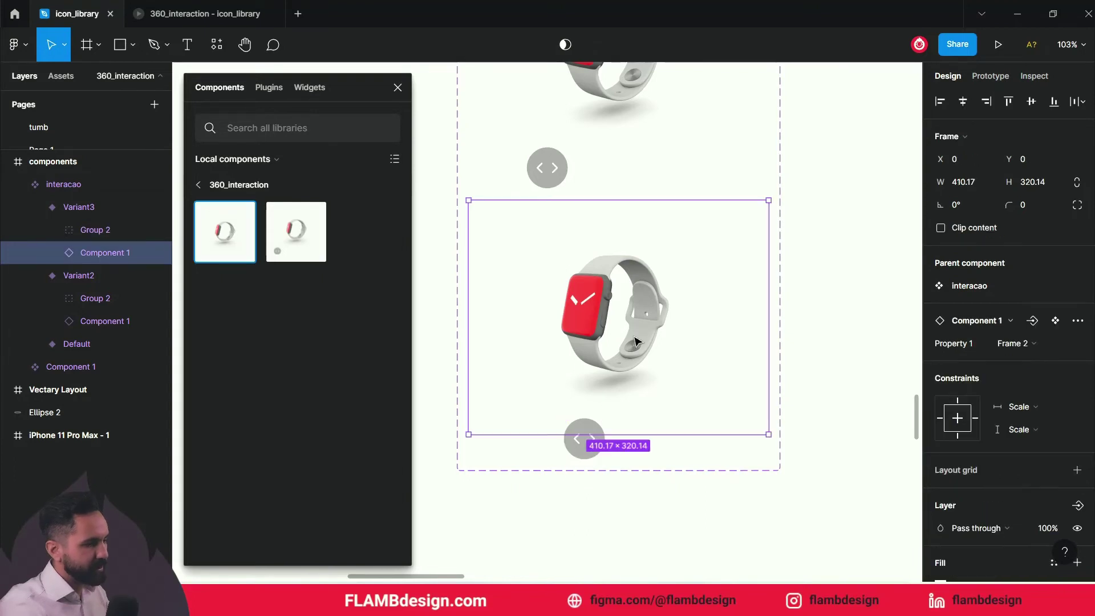
click(1024, 344)
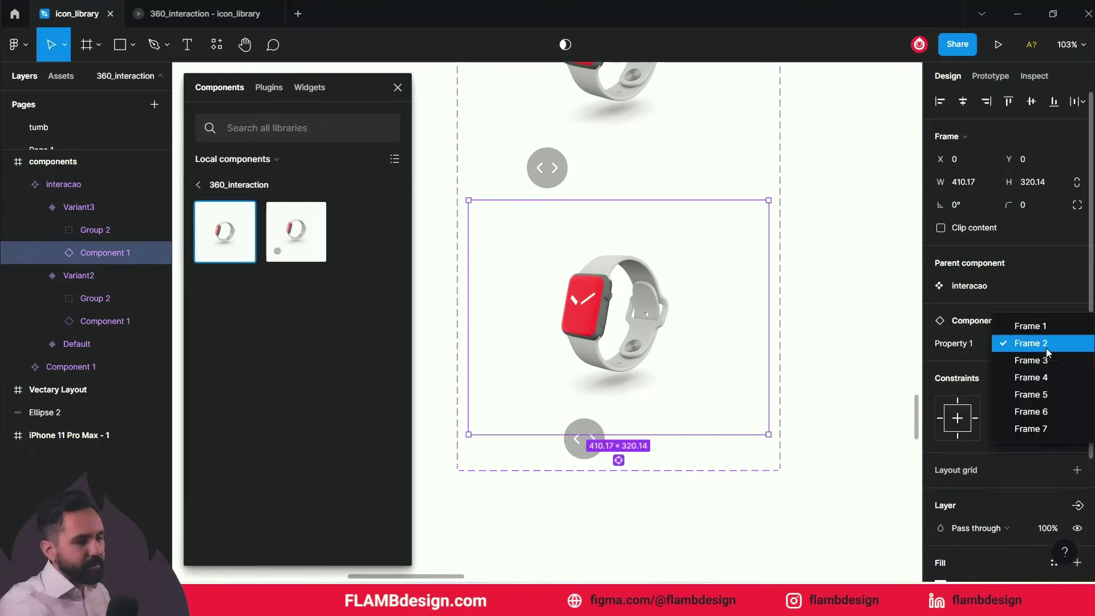
click(1045, 360)
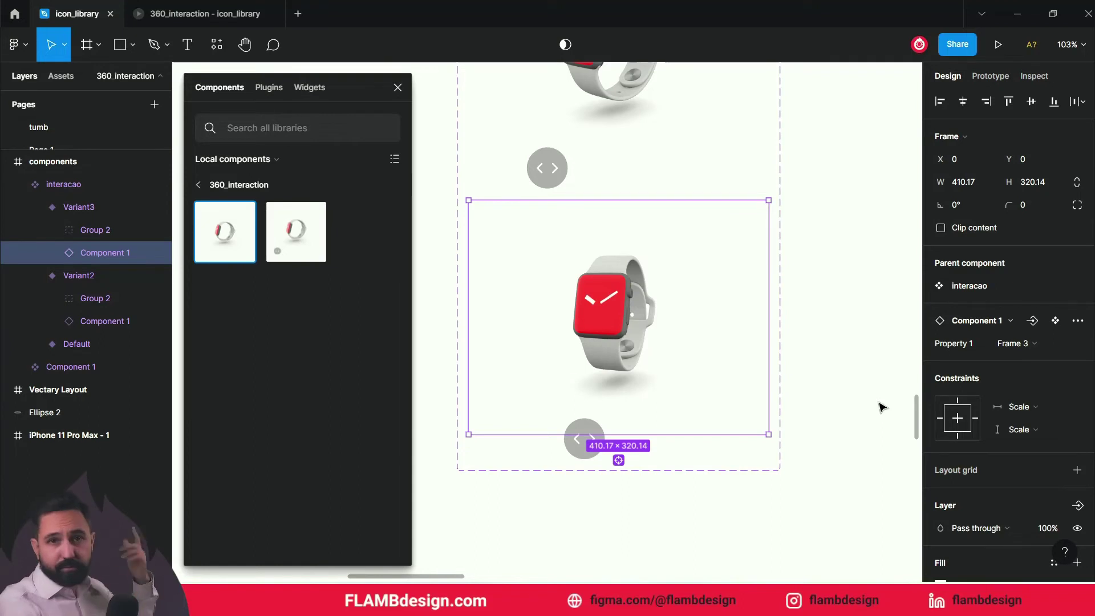
Add a fourth variant to the interacao set below the third one.
scroll(802, 429, down, 2)
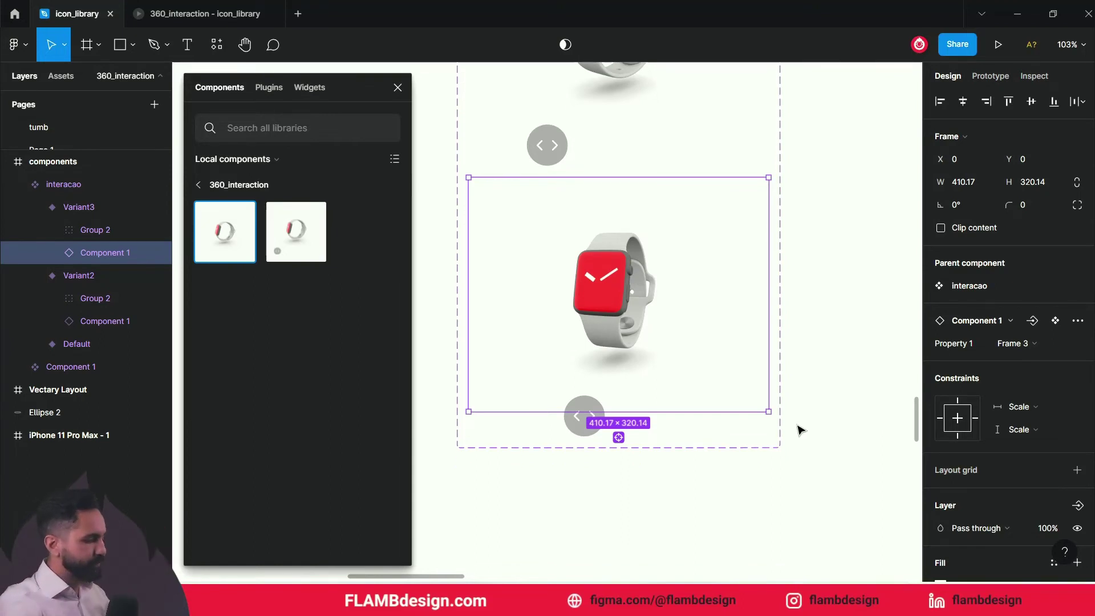
key(shift+1)
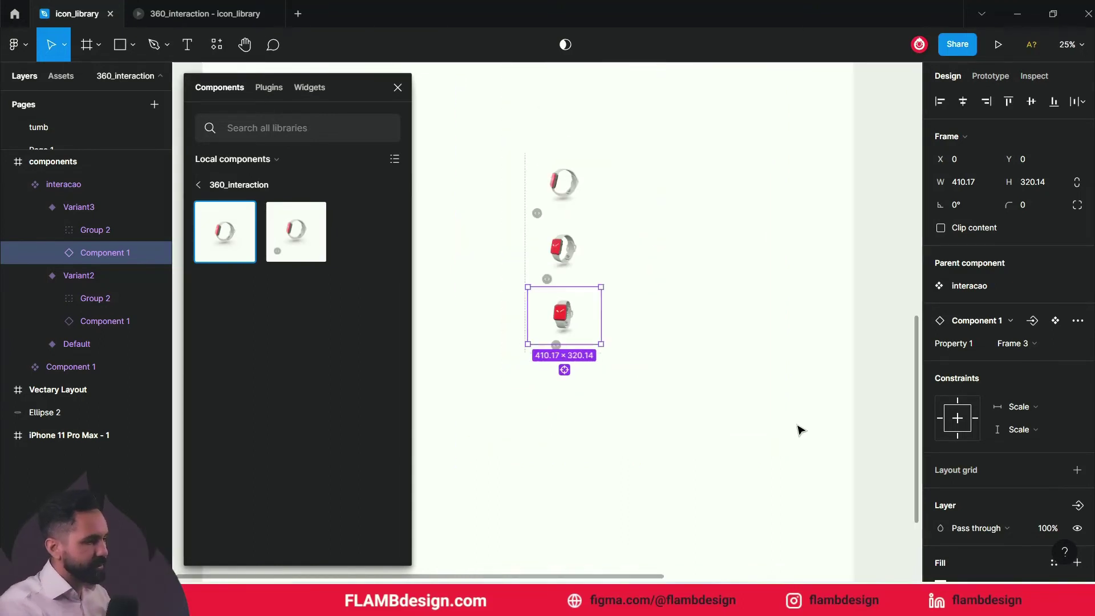
click(656, 405)
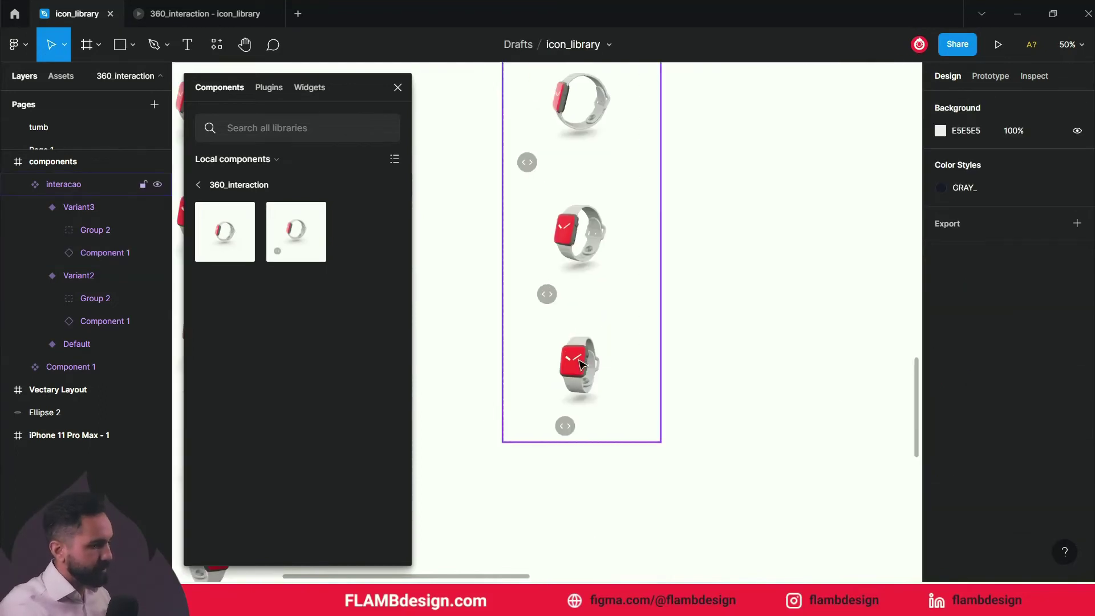
click(630, 469)
scroll(630, 469, up, 5)
scroll(630, 469, down, 3)
click(599, 319)
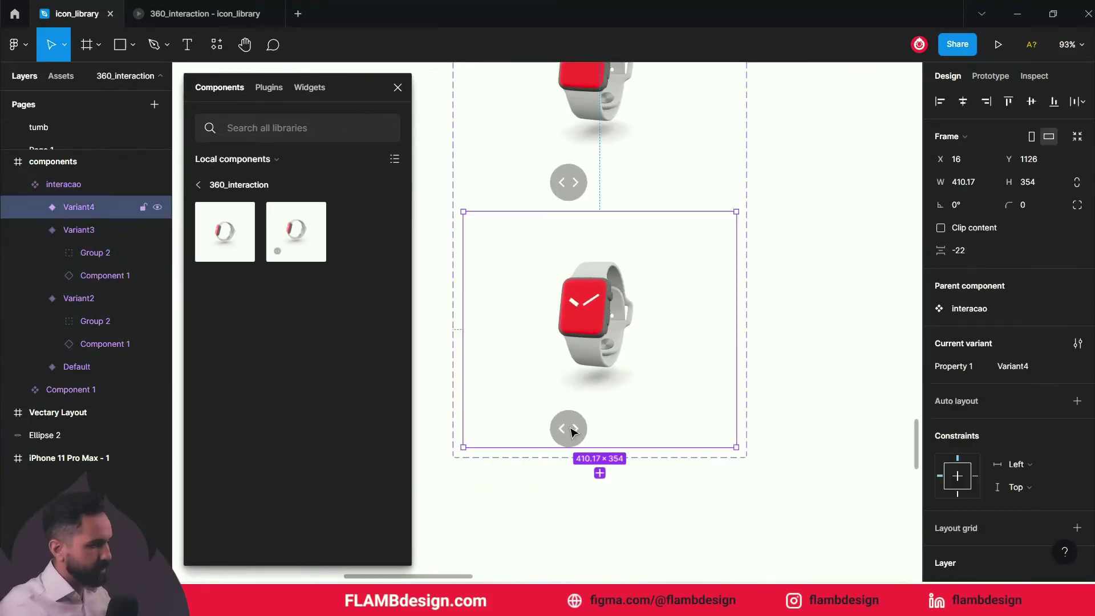
Configure the fourth variant with a horizontally centered arrow control and the Frame 4 watch, and add a fifth variant below it.
double_click(565, 399)
click(593, 319)
click(1043, 344)
click(1030, 361)
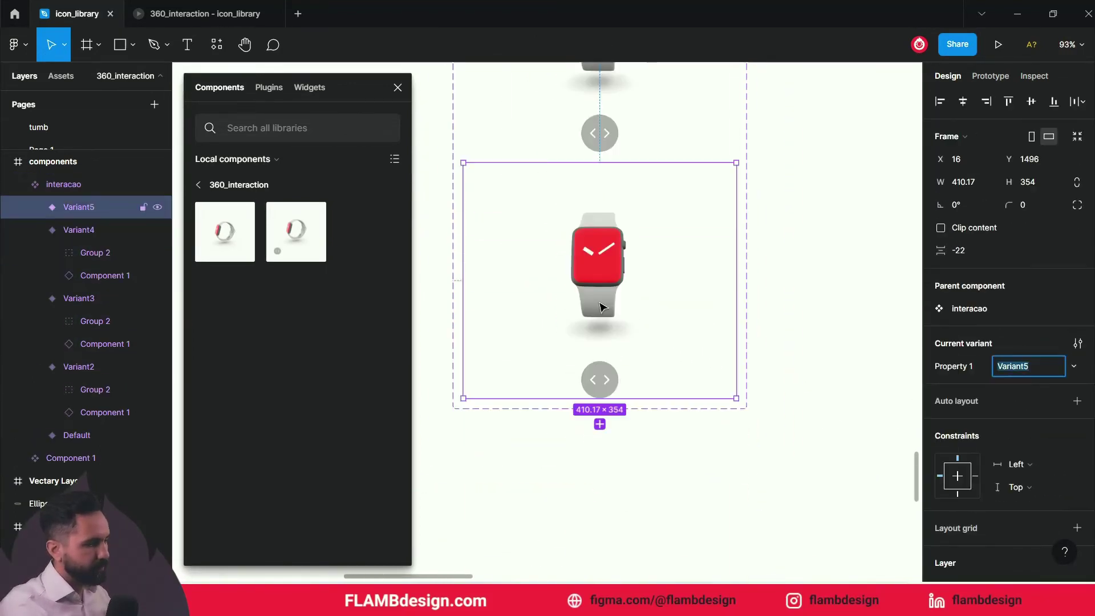
Configure the fifth variant with its arrow control just right of center and the Frame 5 watch, and add a sixth variant.
drag(598, 379, 618, 381)
key(Escape)
key(Escape)
key(Escape)
scroll(685, 342, down, 3)
click(619, 298)
key(Escape)
click(599, 257)
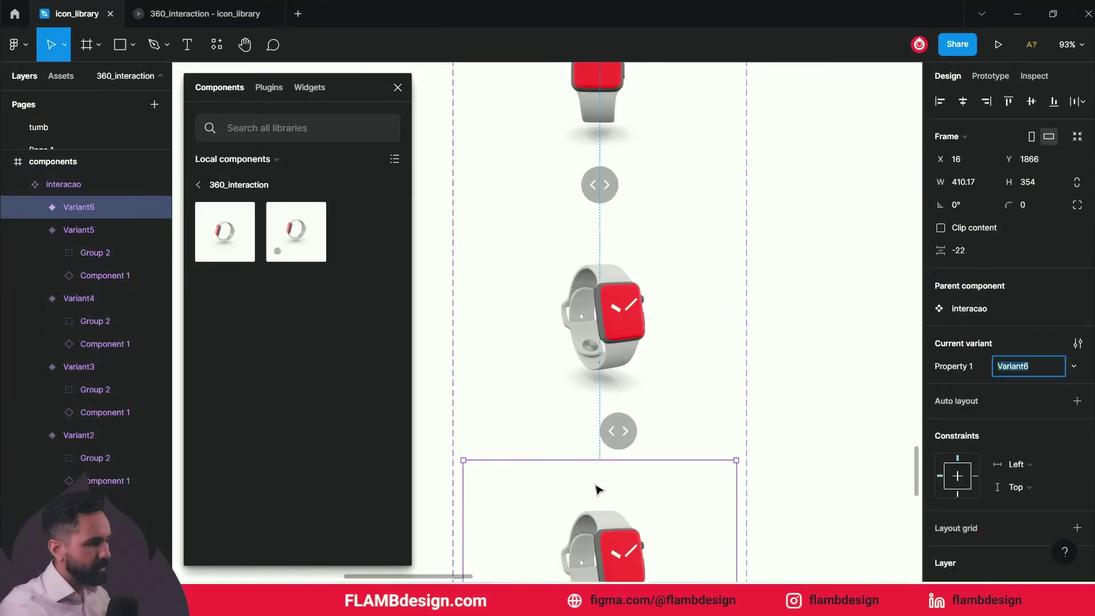
Configure the sixth variant with its arrow control farther right and the Frame 6 watch, and add a seventh variant.
click(652, 442)
click(637, 330)
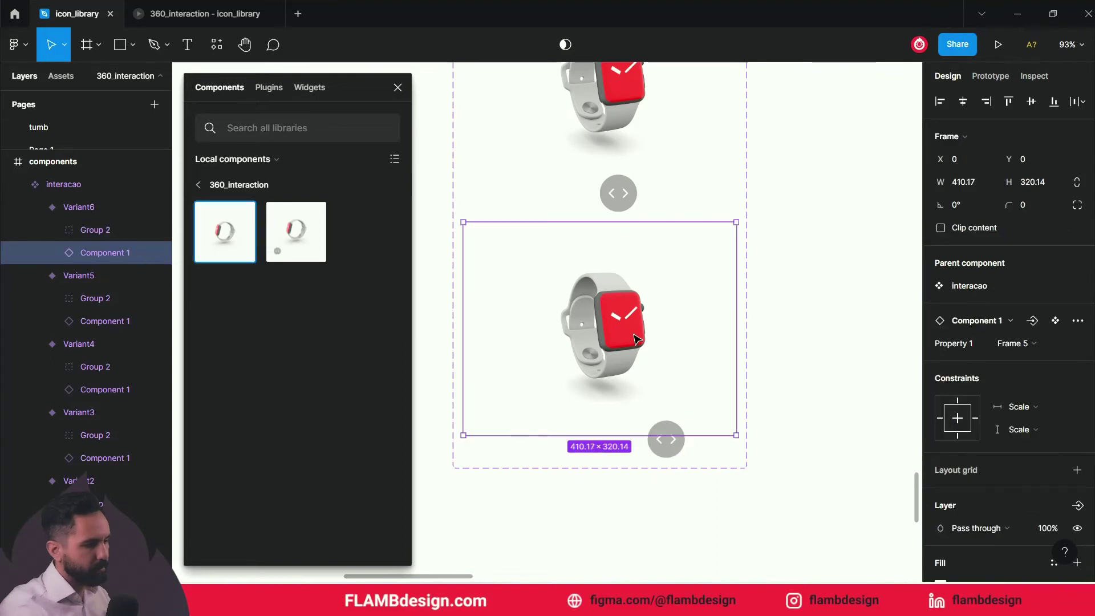
scroll(800, 406, down, 1)
key(Escape)
key(ctrl+d)
Move the seventh variant's arrow control right to about X 333 and switch its watch instance to Frame 7.
click(715, 355)
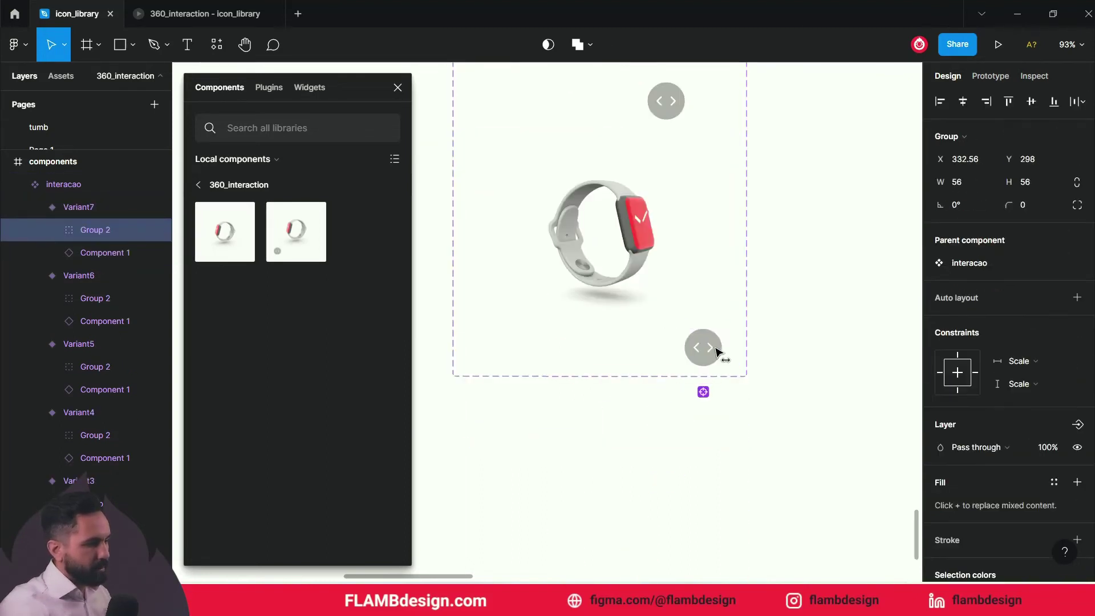
scroll(714, 349, down, 1)
click(714, 350)
click(736, 416)
Review the seven interacao variants and switch from design to prototype settings.
scroll(735, 416, down, 10)
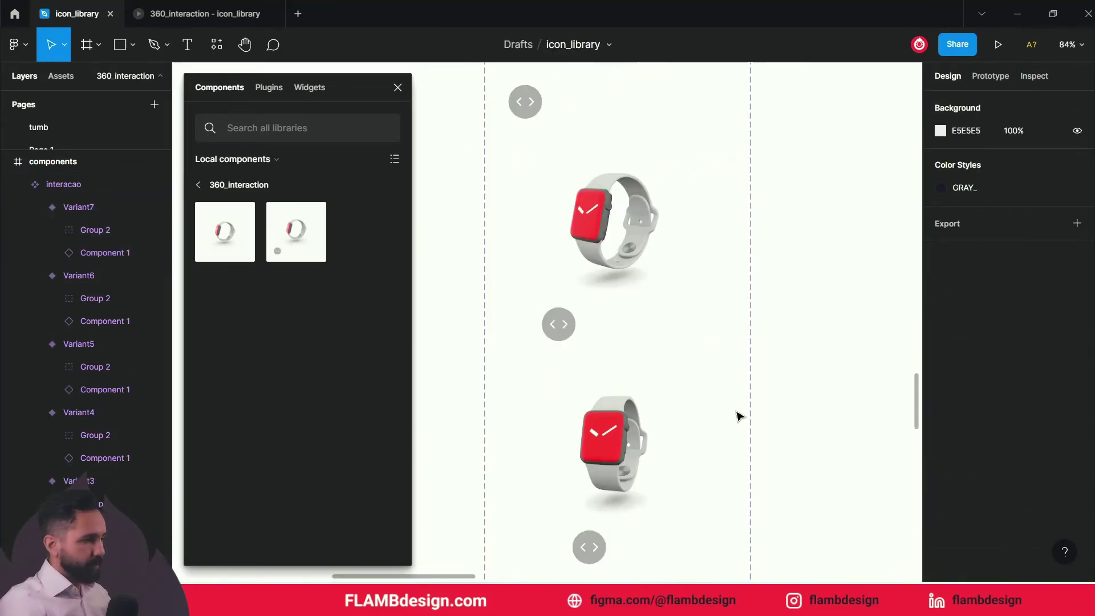
drag(729, 361, 707, 300)
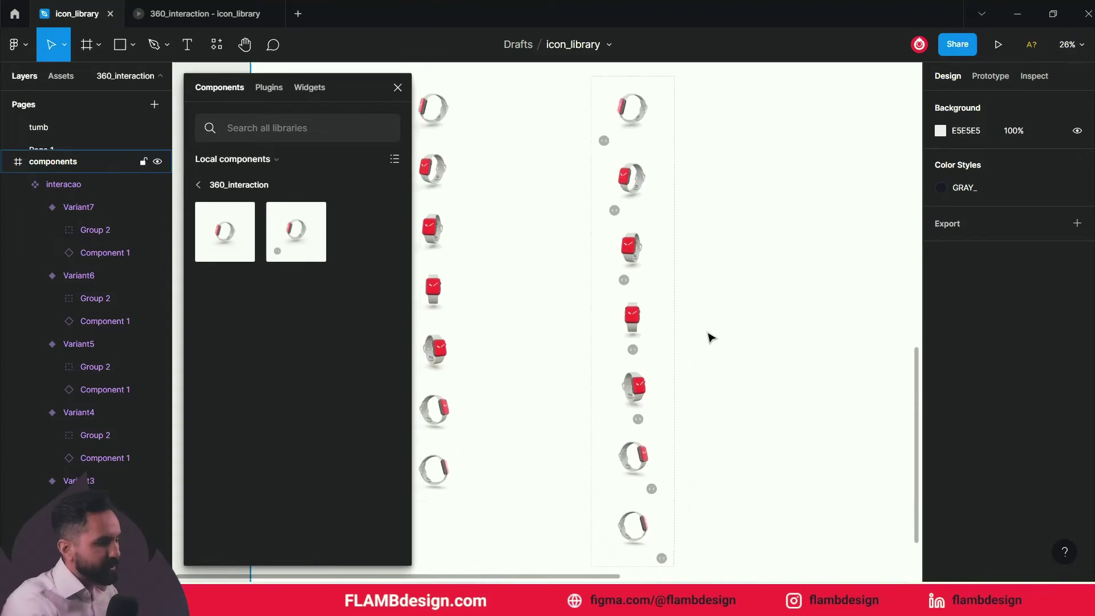
scroll(709, 335, down, 1)
scroll(711, 337, down, 1)
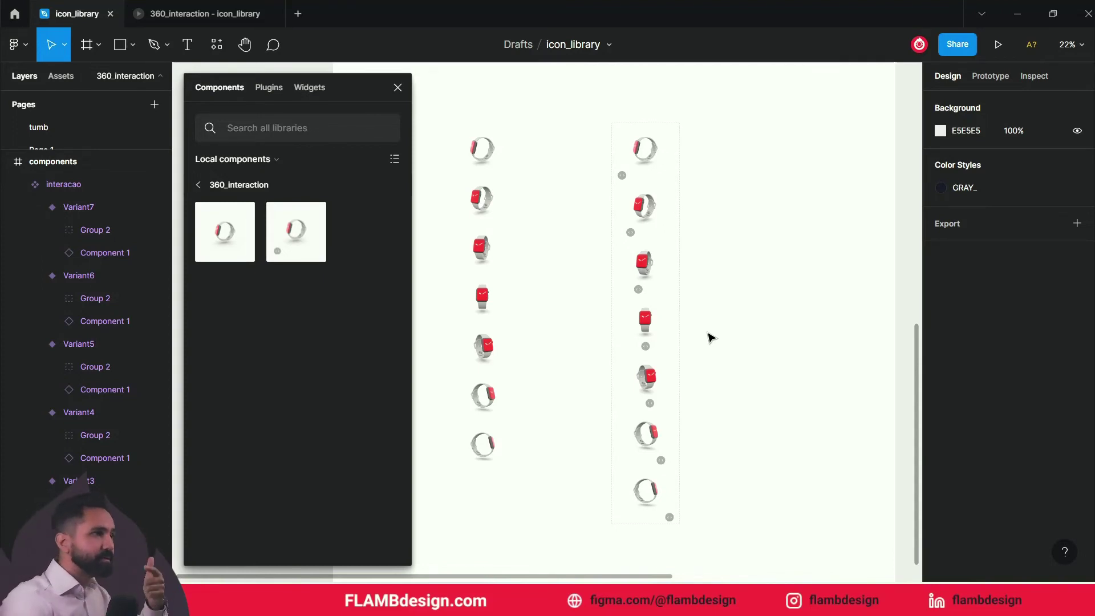
scroll(654, 140, up, 5)
click(989, 77)
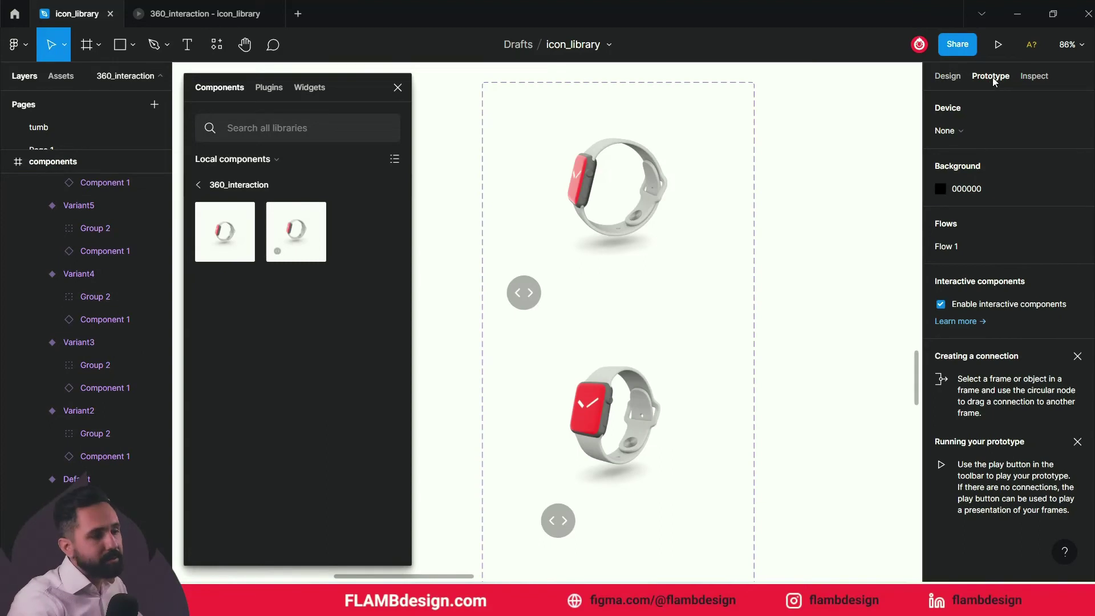
Connect the Default variant's arrow control to Variant2 with an On drag trigger, Smart animate and a duration of 1 ms.
click(593, 210)
click(593, 211)
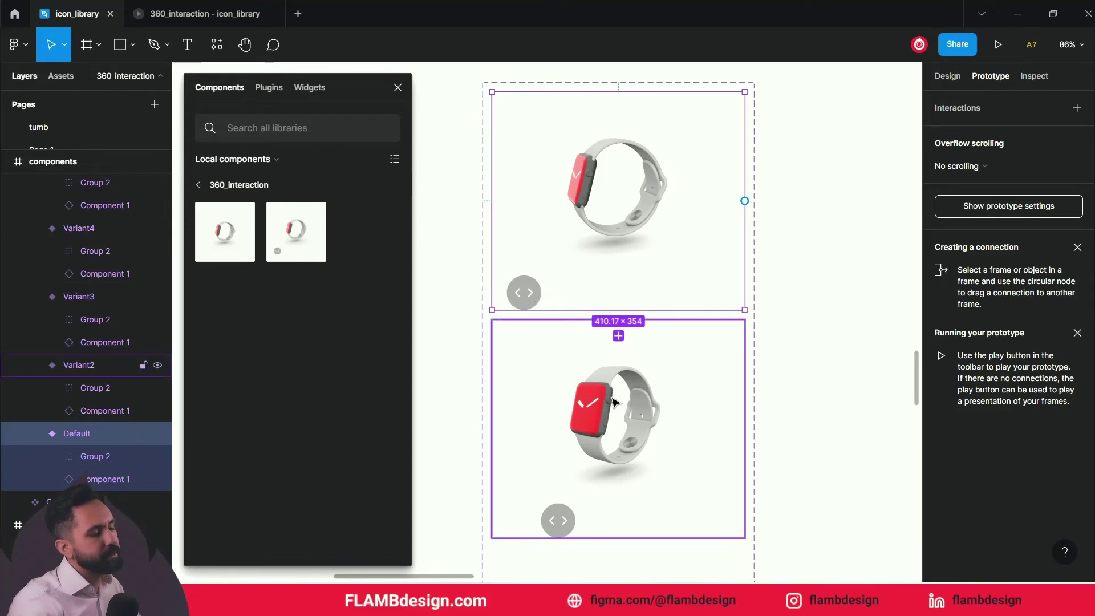
click(530, 294)
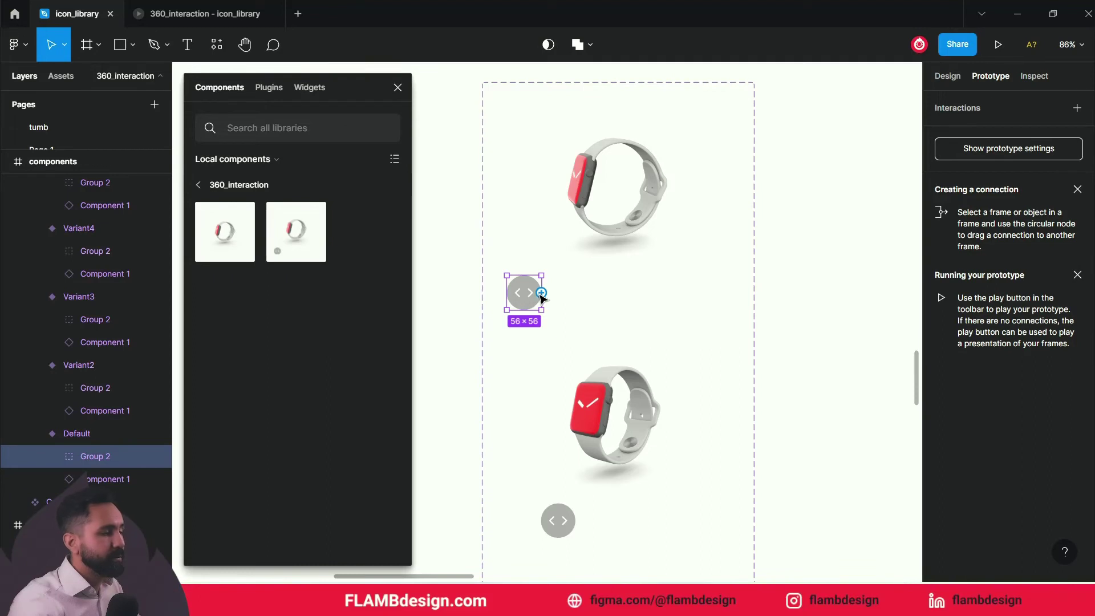
drag(595, 306, 627, 368)
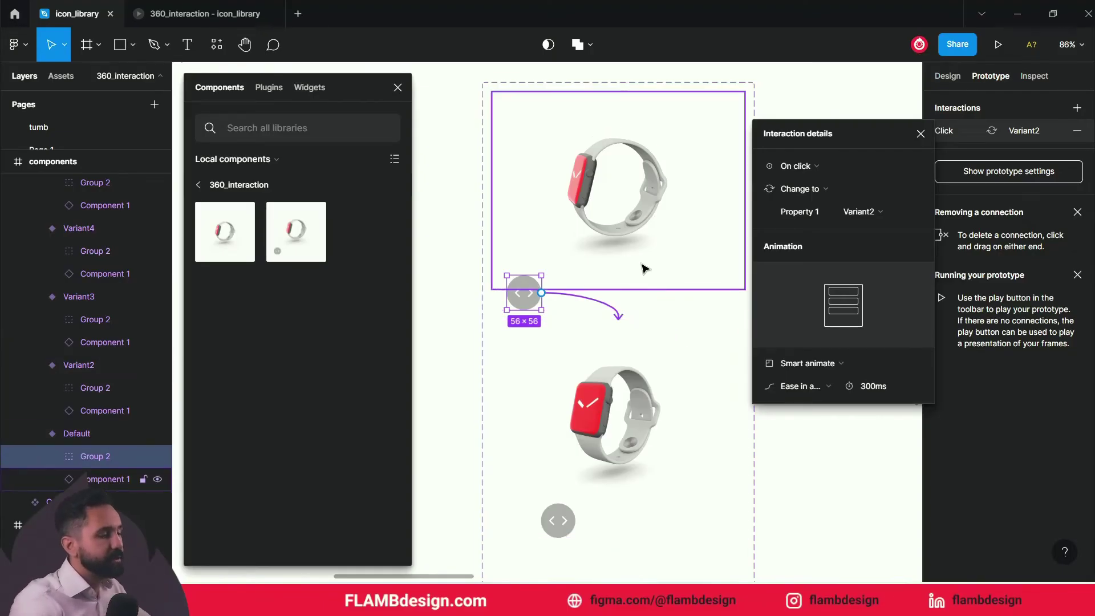
click(819, 162)
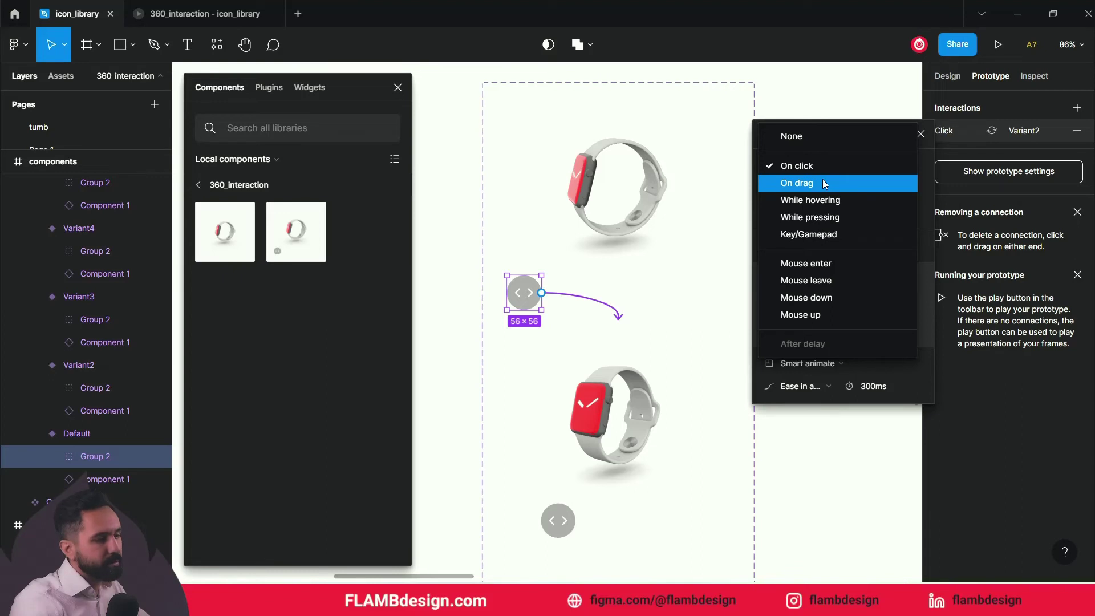
click(822, 183)
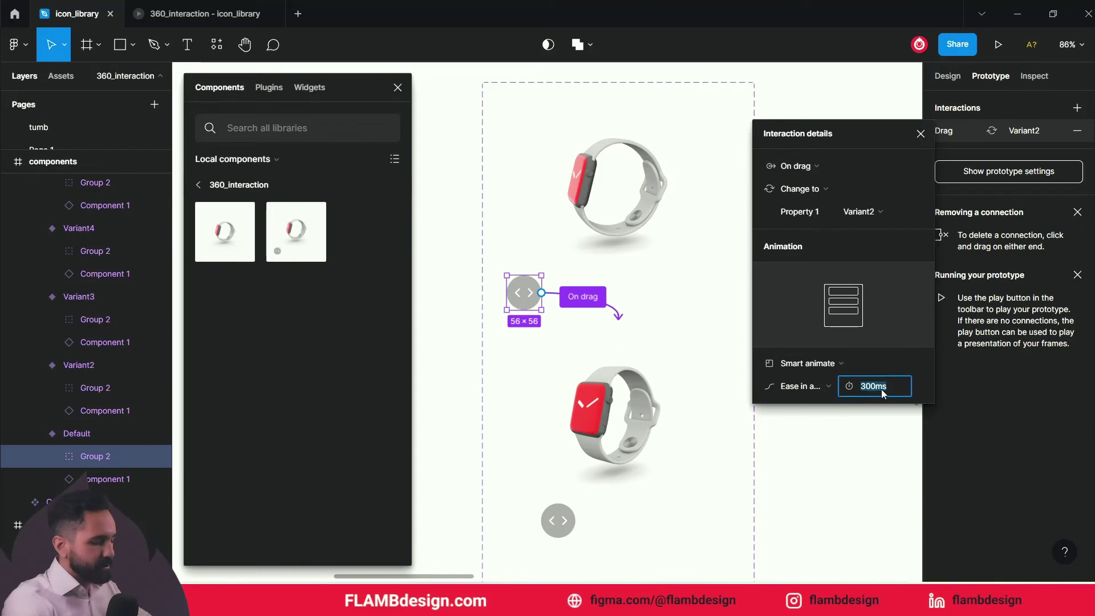
text(1)
key(Return)
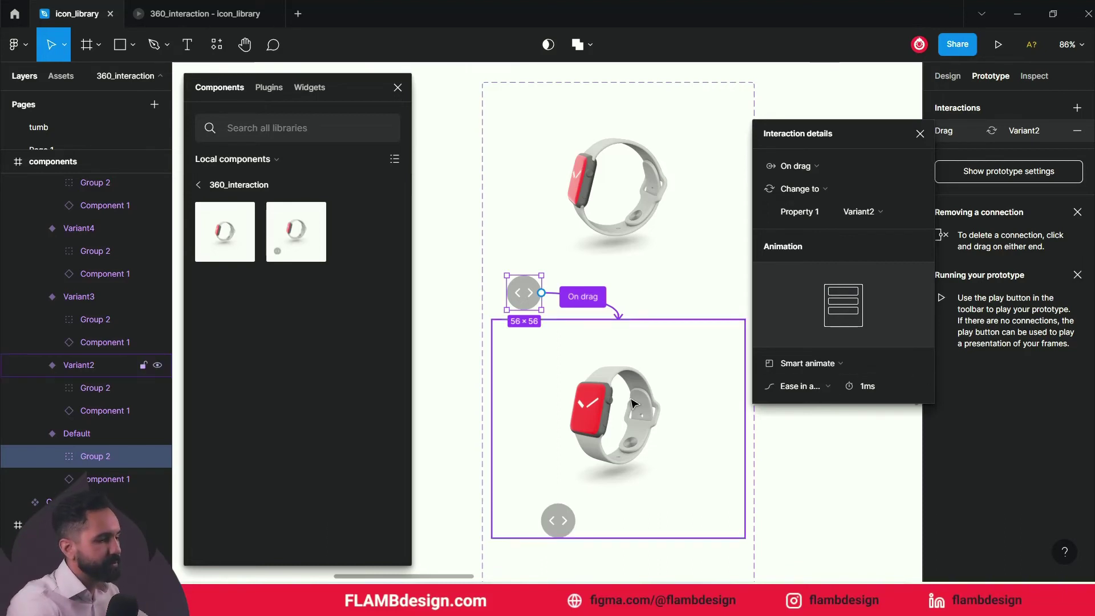
Connect Variant2's arrow control to Variant3 and set the interaction trigger to On drag.
scroll(633, 403, down, 1)
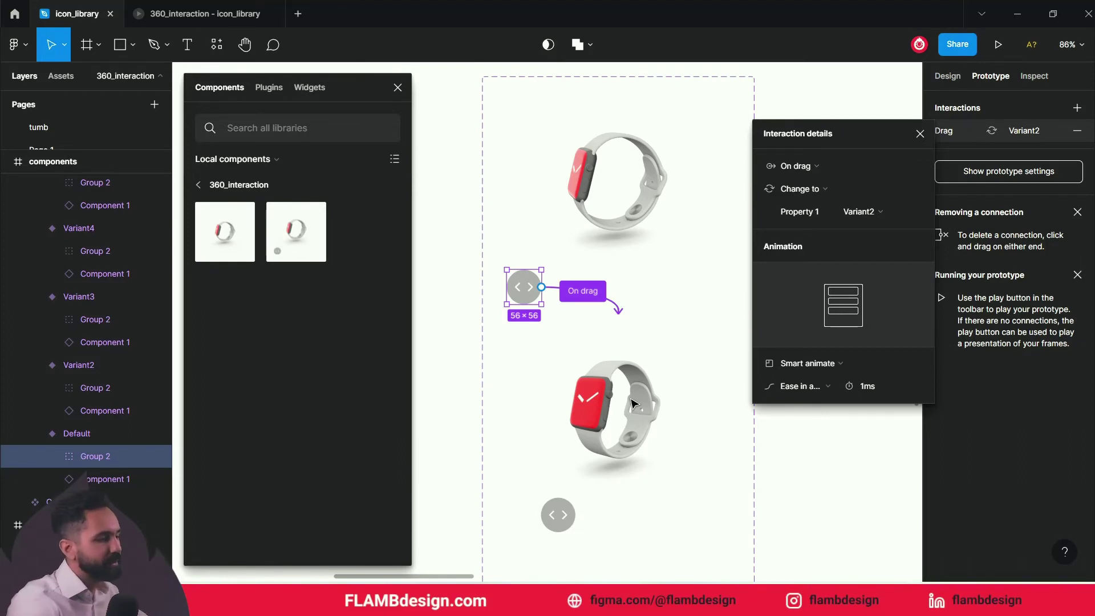
scroll(633, 403, down, 3)
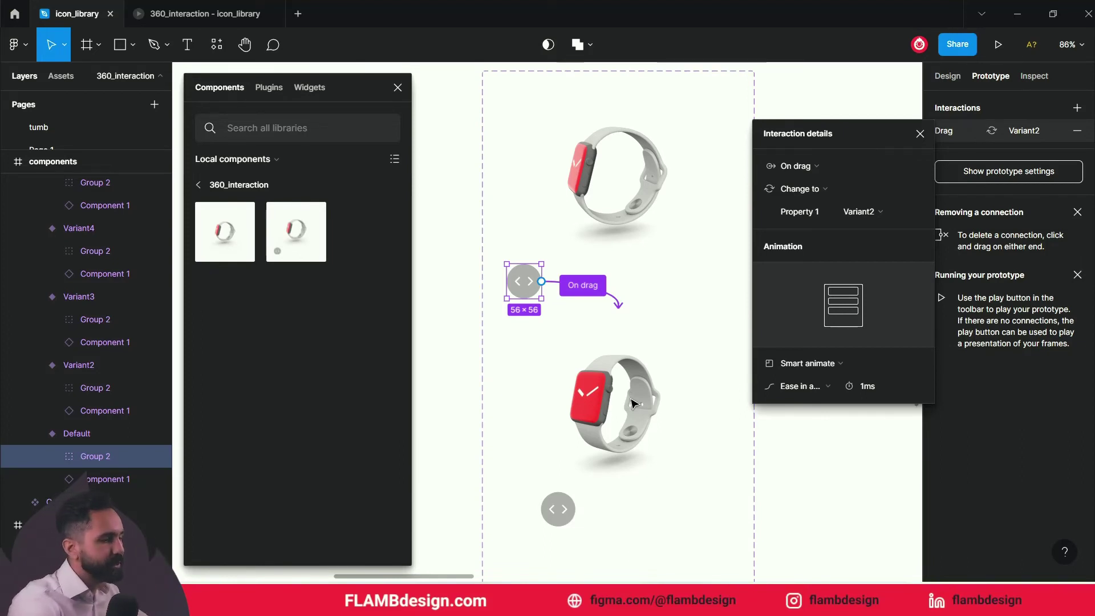
click(626, 370)
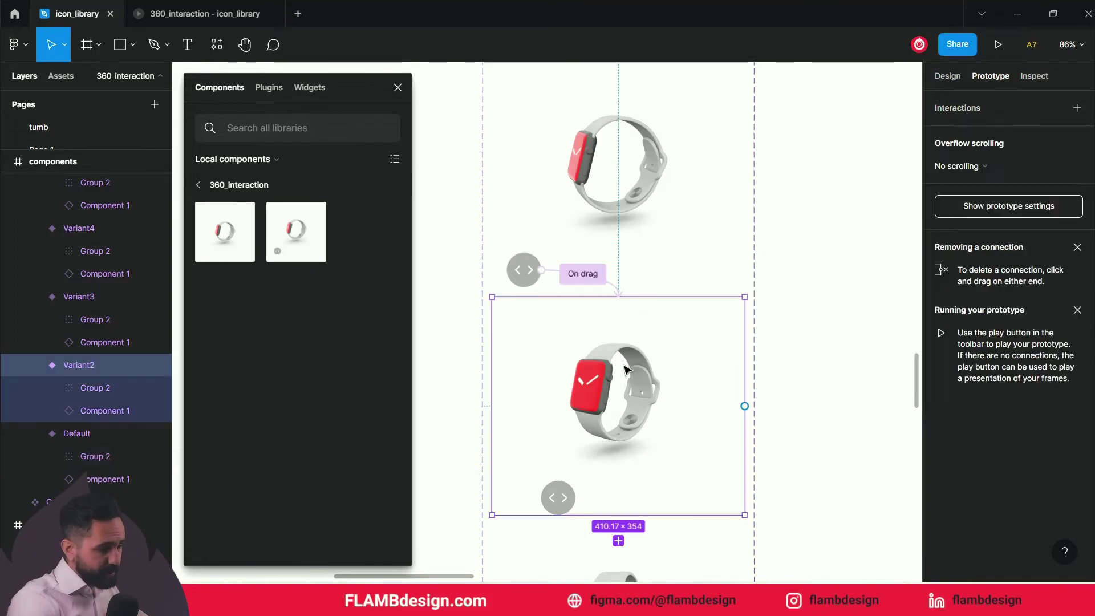
scroll(625, 369, down, 5)
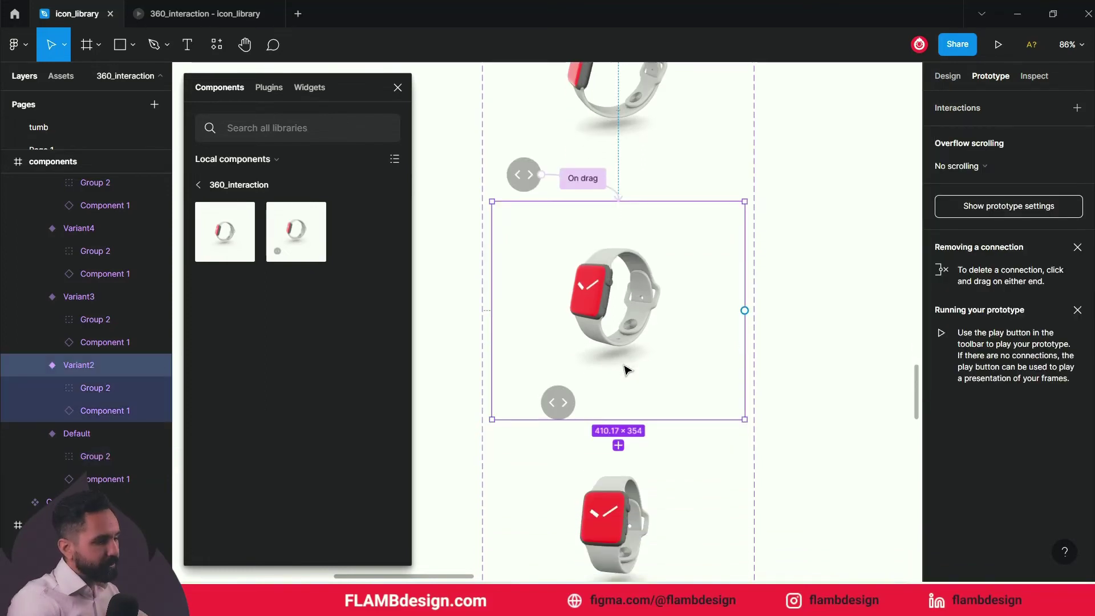
click(571, 403)
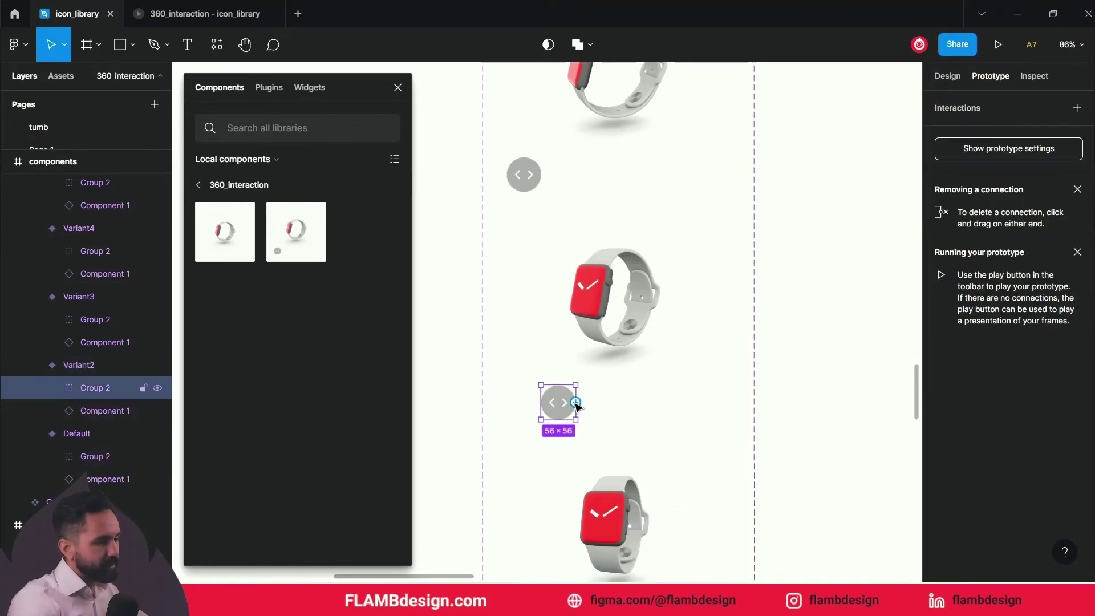
scroll(575, 405, down, 4)
drag(607, 295, 626, 321)
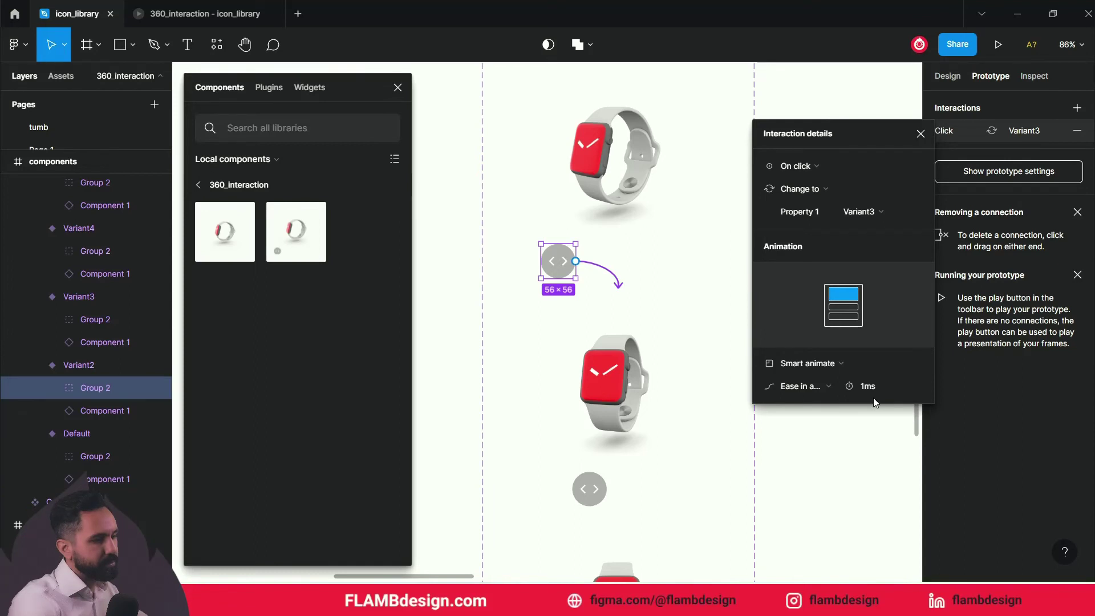
click(796, 165)
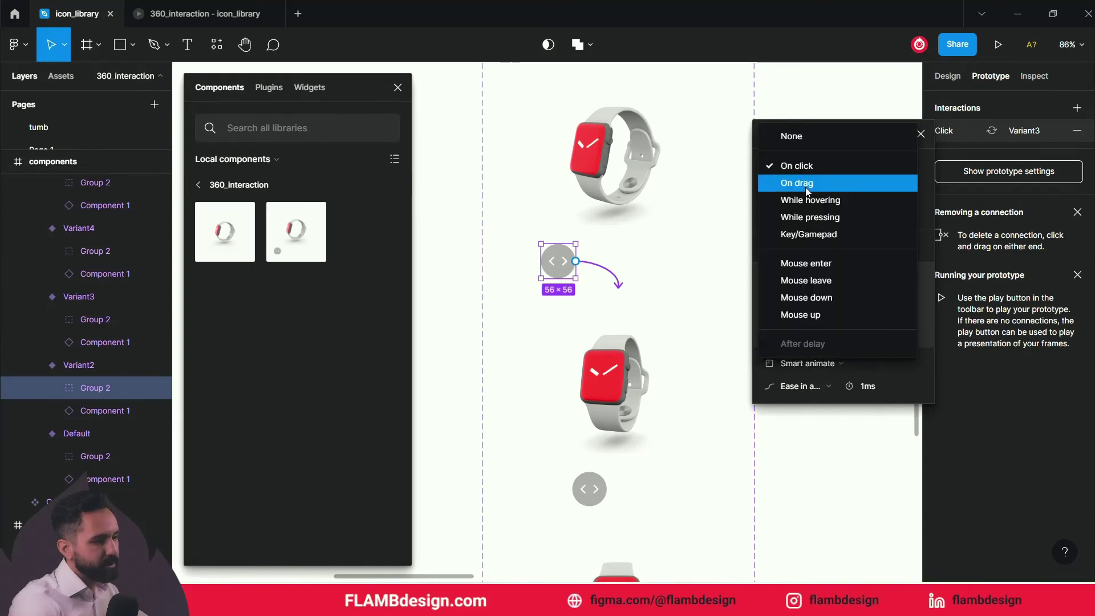
click(804, 184)
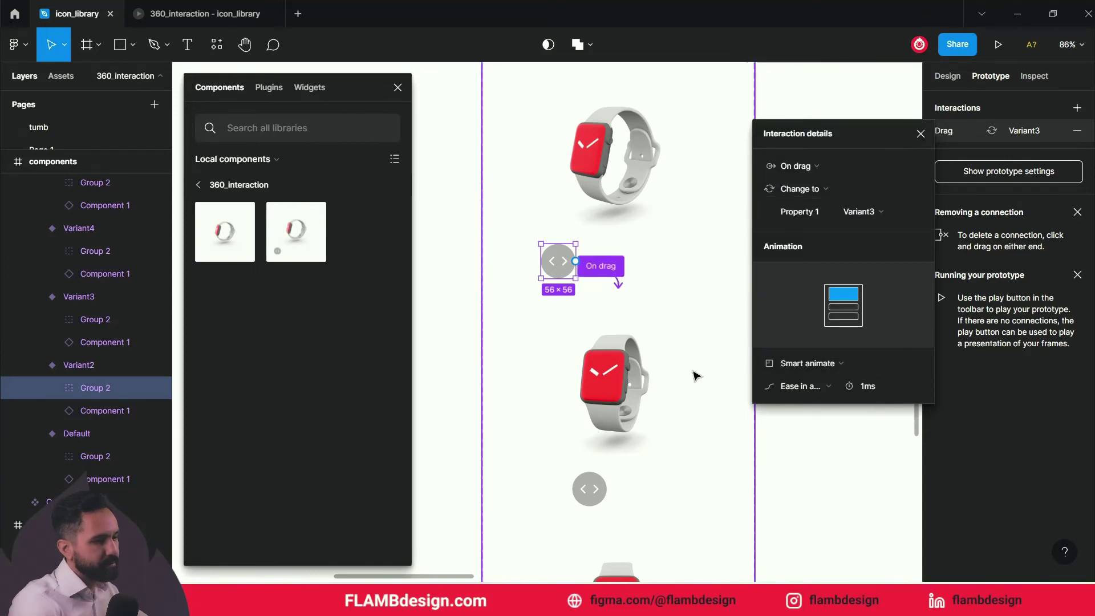
click(819, 494)
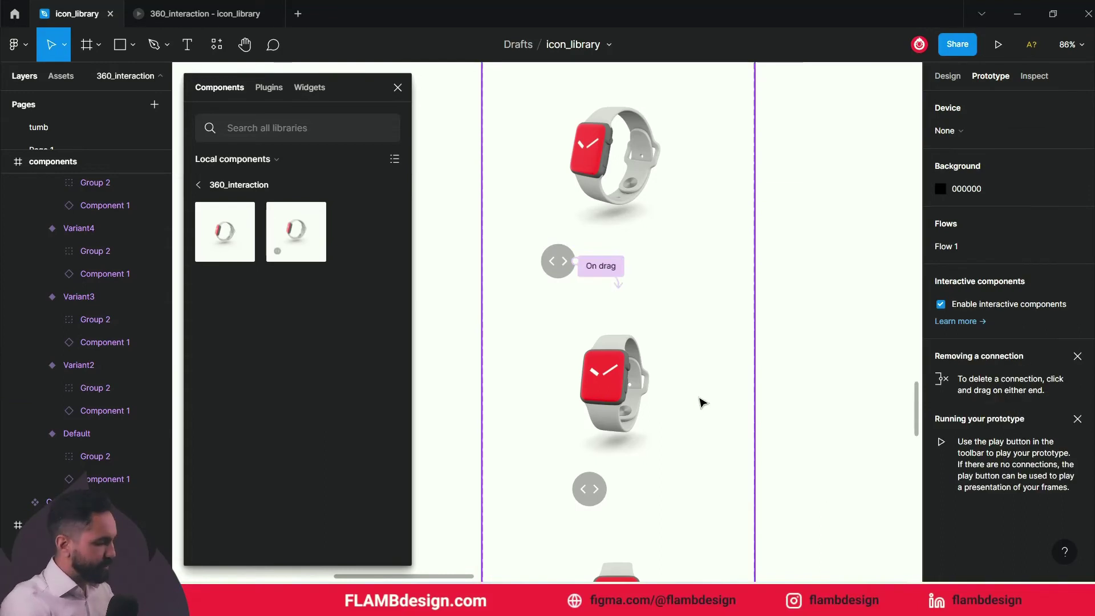
Run Flow 1 of the iPhone 11 Pro Max frame to test the arrow control, and return to the icon_library file.
scroll(702, 398, down, 10)
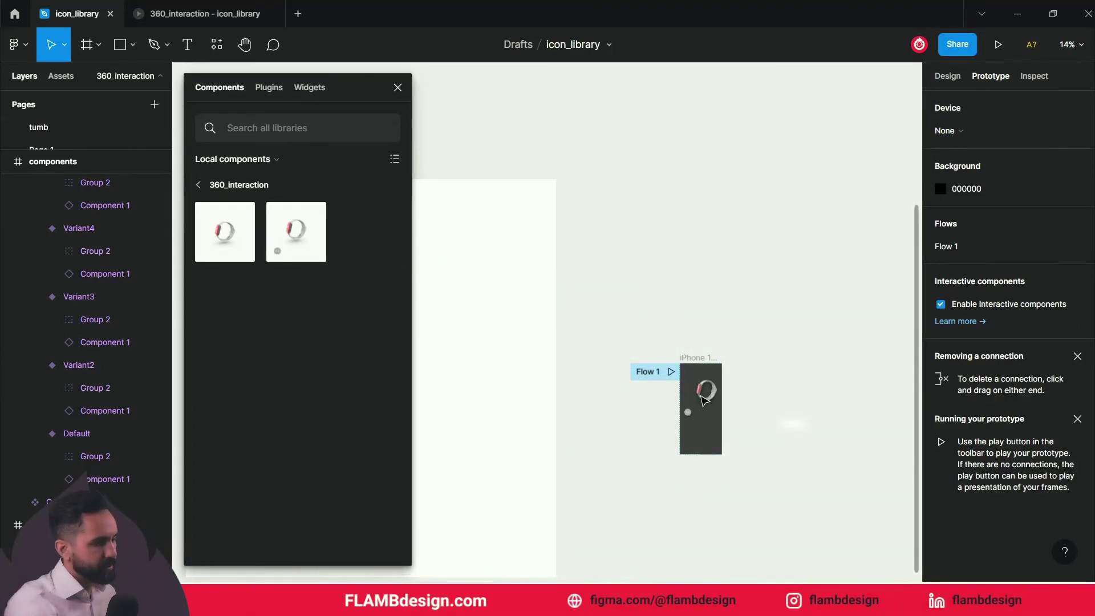
click(702, 399)
scroll(704, 397, up, 5)
drag(707, 394, 696, 356)
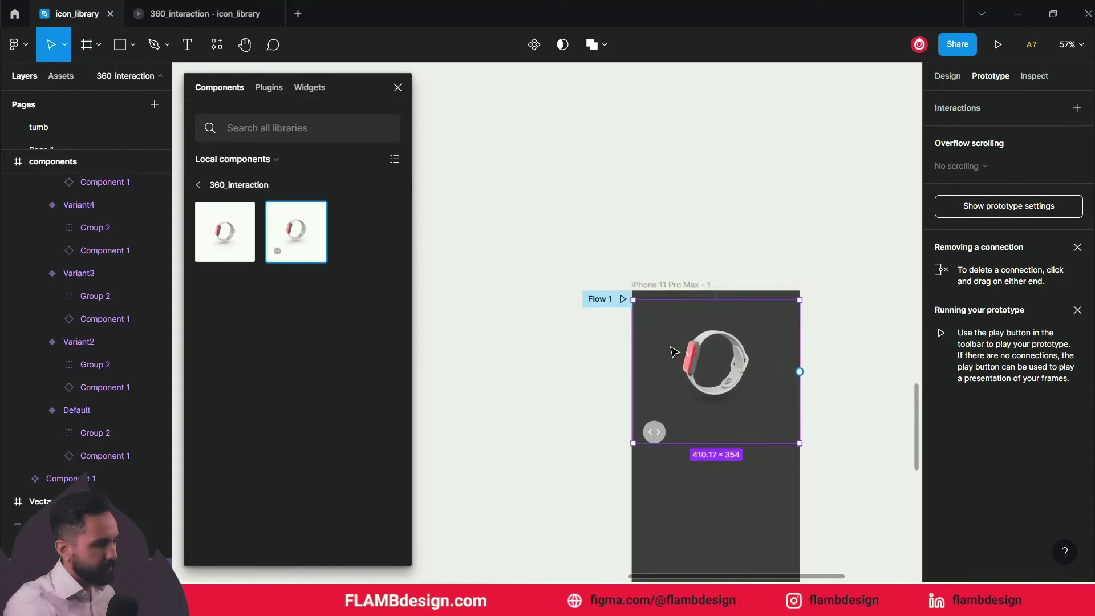
click(533, 311)
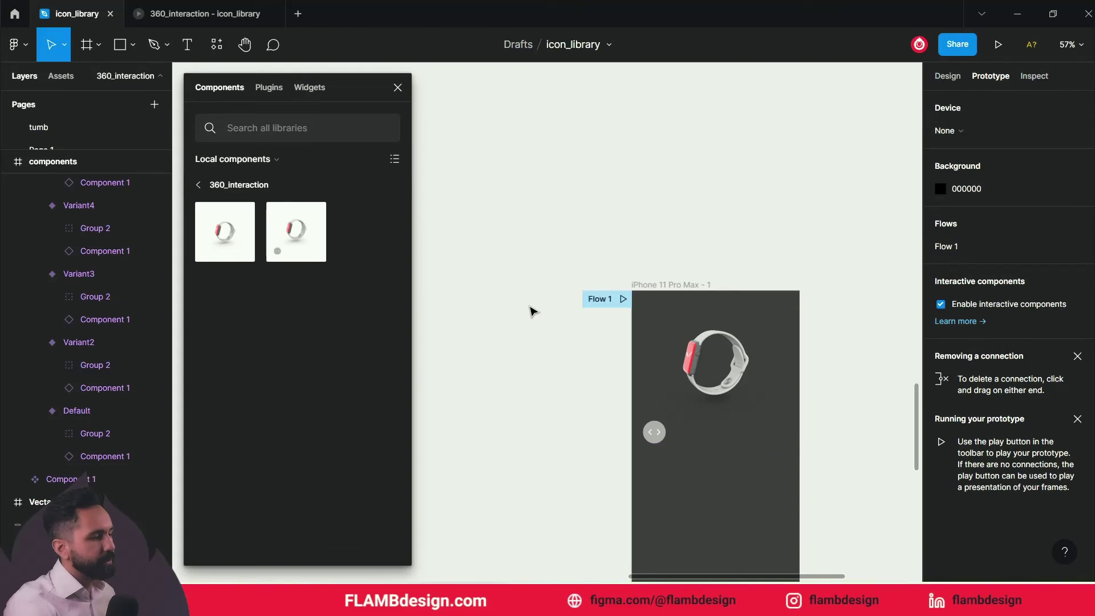
click(624, 299)
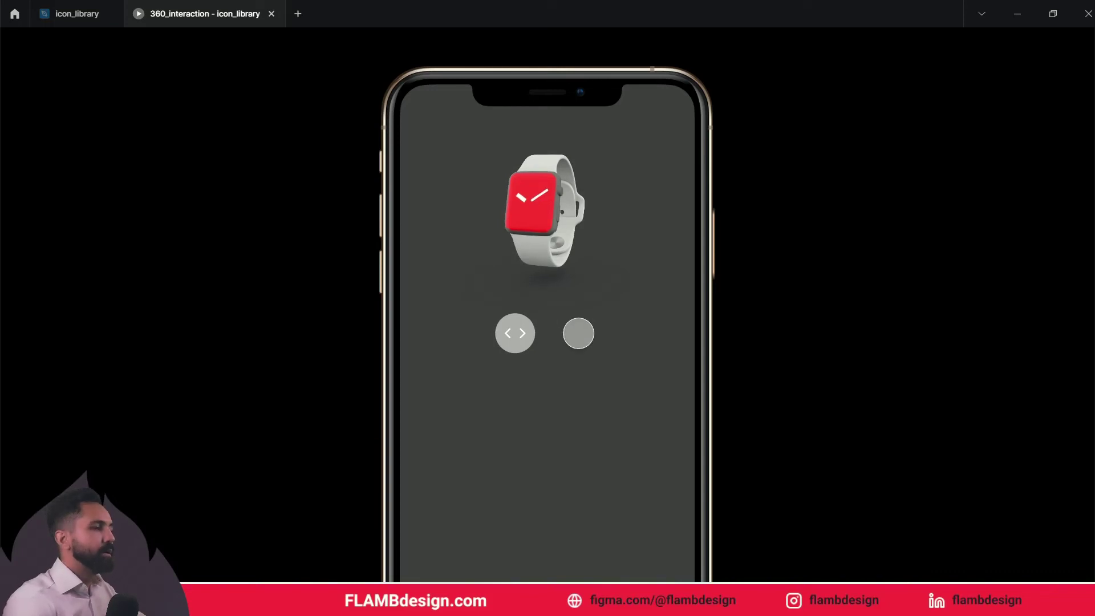
mouse_move(143, 61)
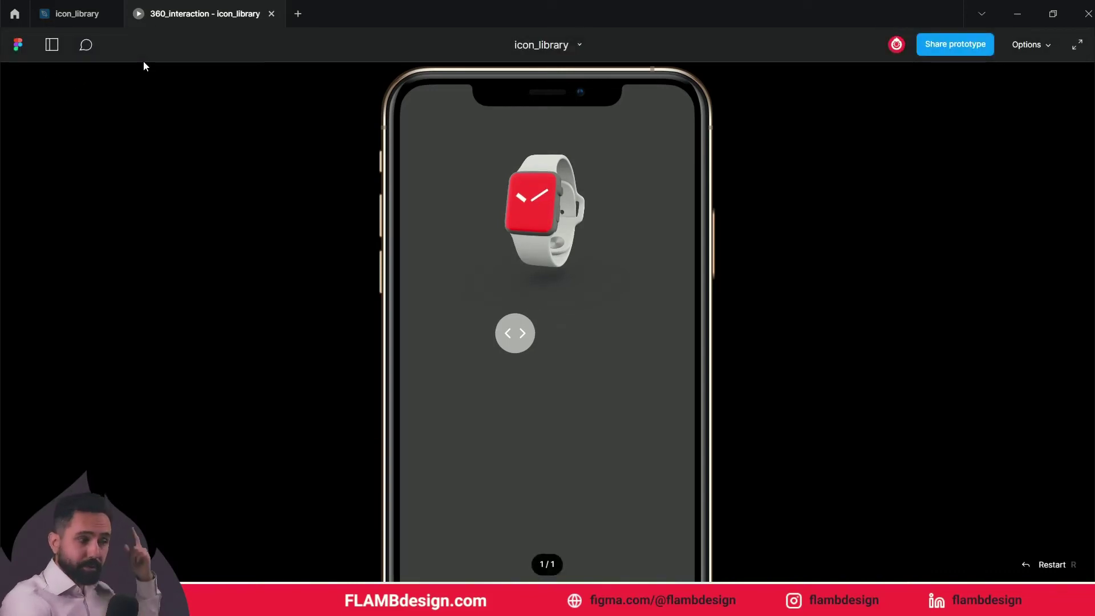
click(77, 14)
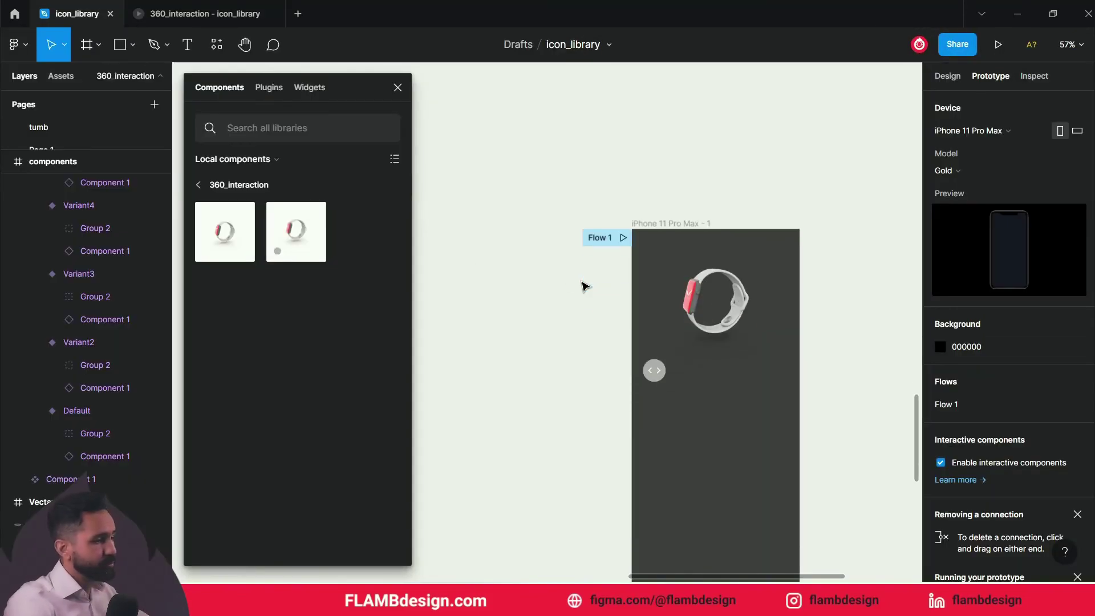
Connect Variant3's arrow control to Variant4 and set the interaction trigger to On drag.
scroll(605, 271, down, 5)
scroll(560, 286, up, 6)
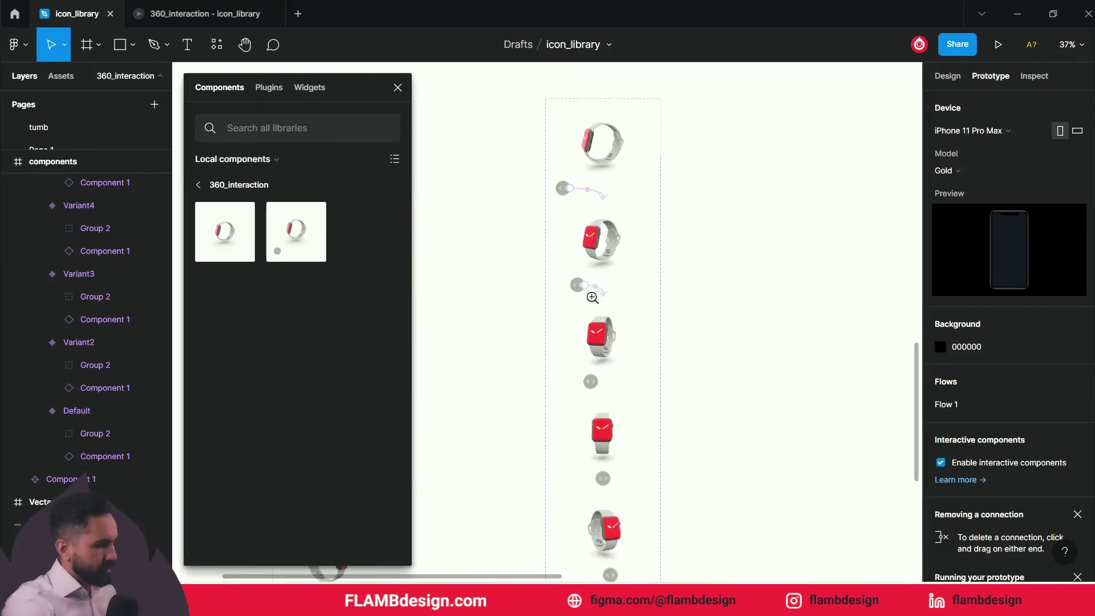
click(642, 363)
scroll(580, 315, down, 3)
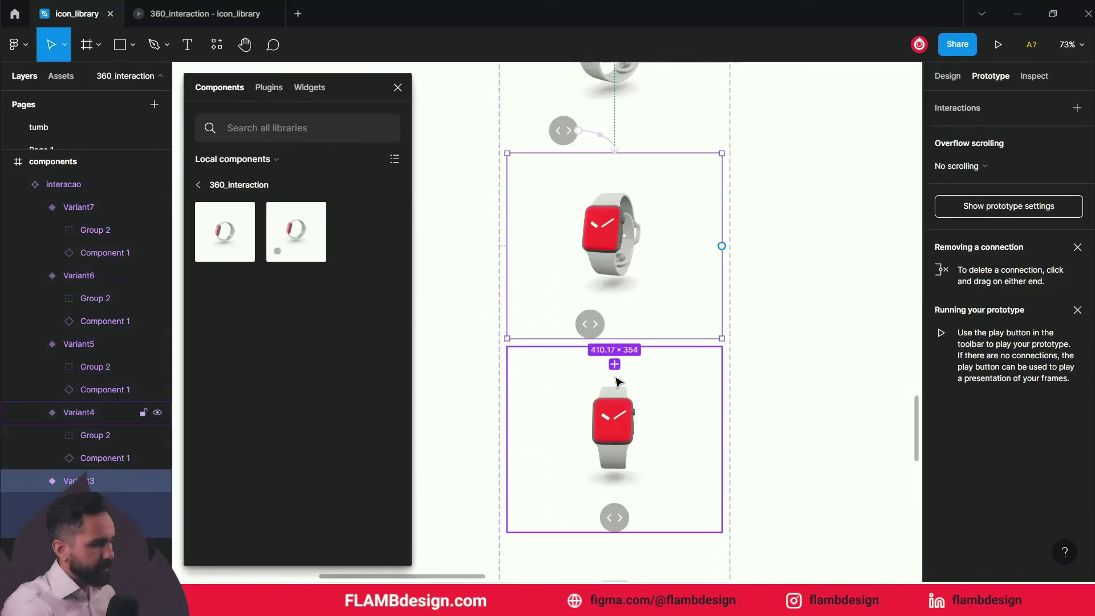
click(588, 322)
drag(625, 358, 625, 373)
click(795, 164)
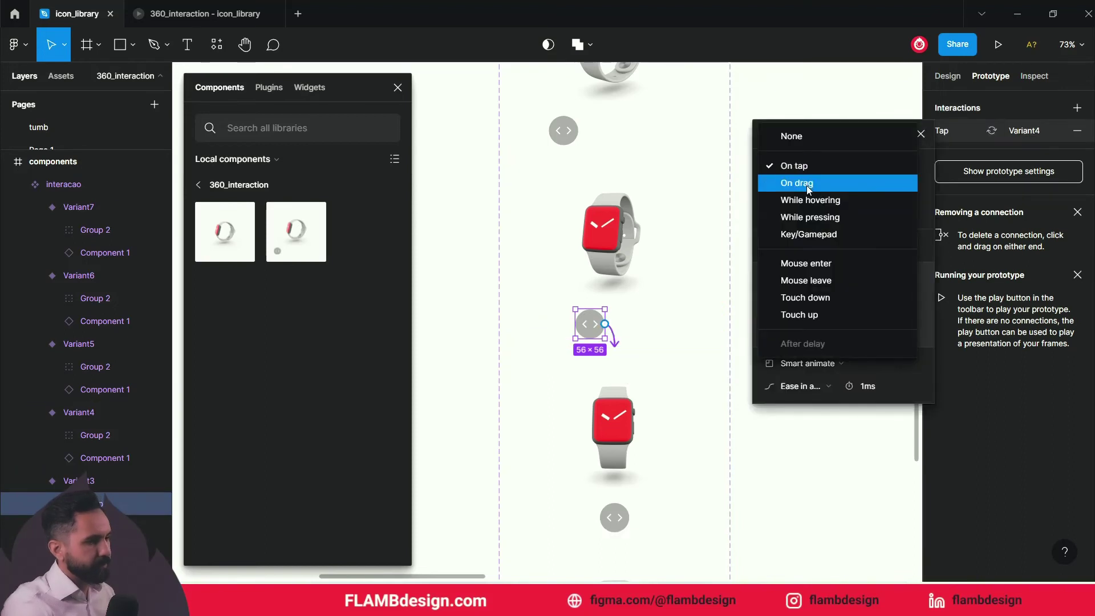
click(806, 186)
Connect Variant4's arrow control to Variant5 and set the interaction trigger to On drag.
drag(655, 389, 657, 388)
click(801, 165)
click(804, 184)
Connect Variant5's arrow control to Variant6 and set the interaction trigger to On drag.
scroll(640, 288, down, 4)
double_click(639, 287)
drag(644, 287, 648, 354)
click(801, 166)
click(804, 184)
Connect Variant6's arrow control to Variant7 and set the interaction trigger to On drag.
double_click(666, 255)
drag(681, 255, 665, 332)
click(801, 166)
click(803, 184)
click(456, 188)
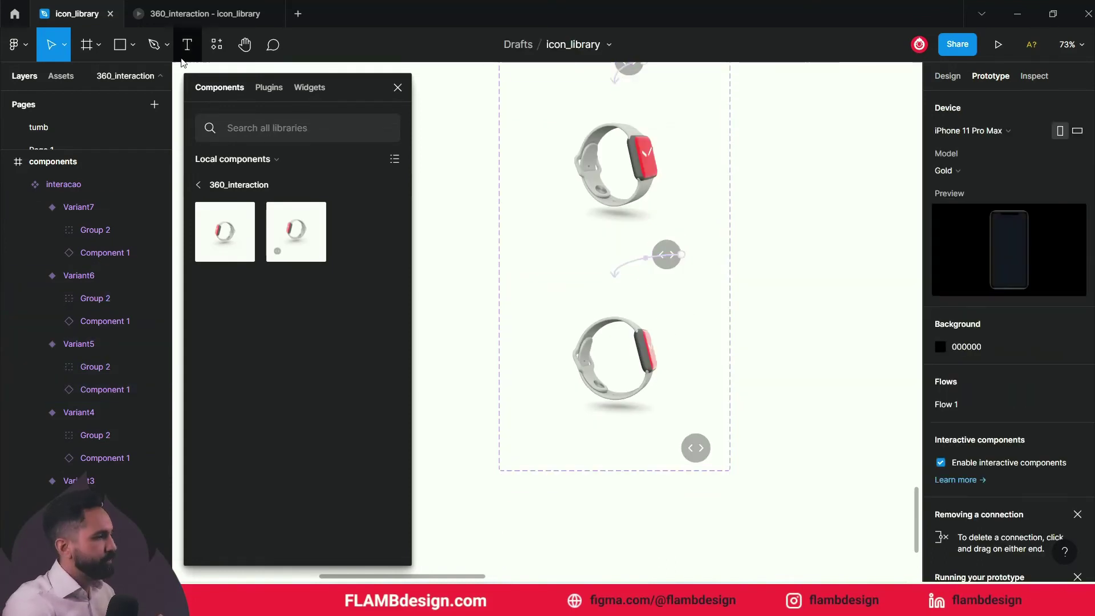
Test the forward watch rotation in the 360_interaction prototype by sliding the arrow control across the phone, and return to icon_library.
click(187, 22)
drag(513, 330, 737, 325)
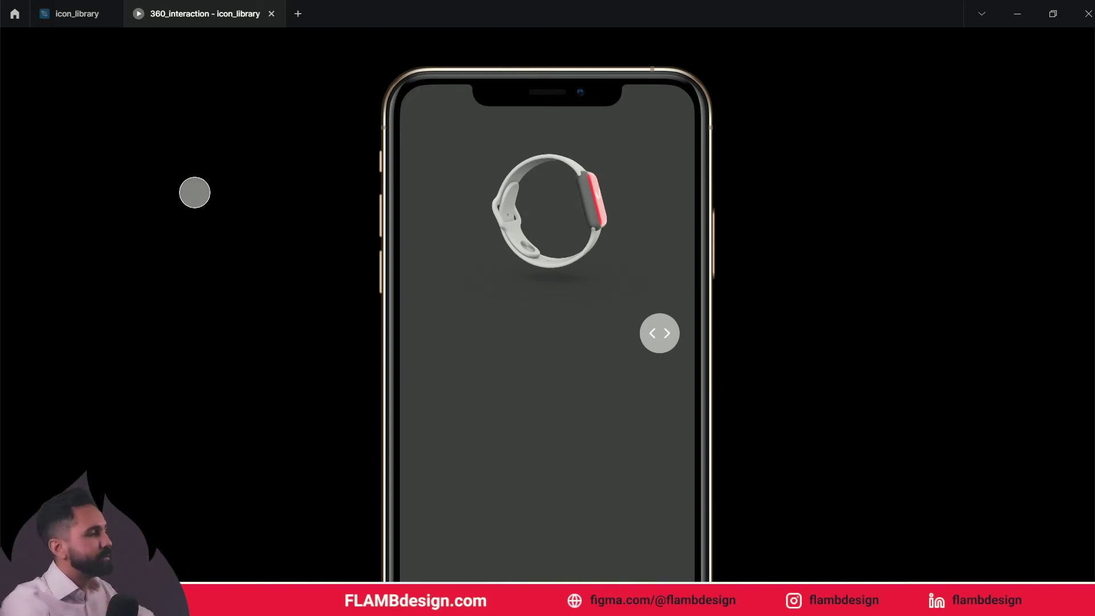
click(77, 13)
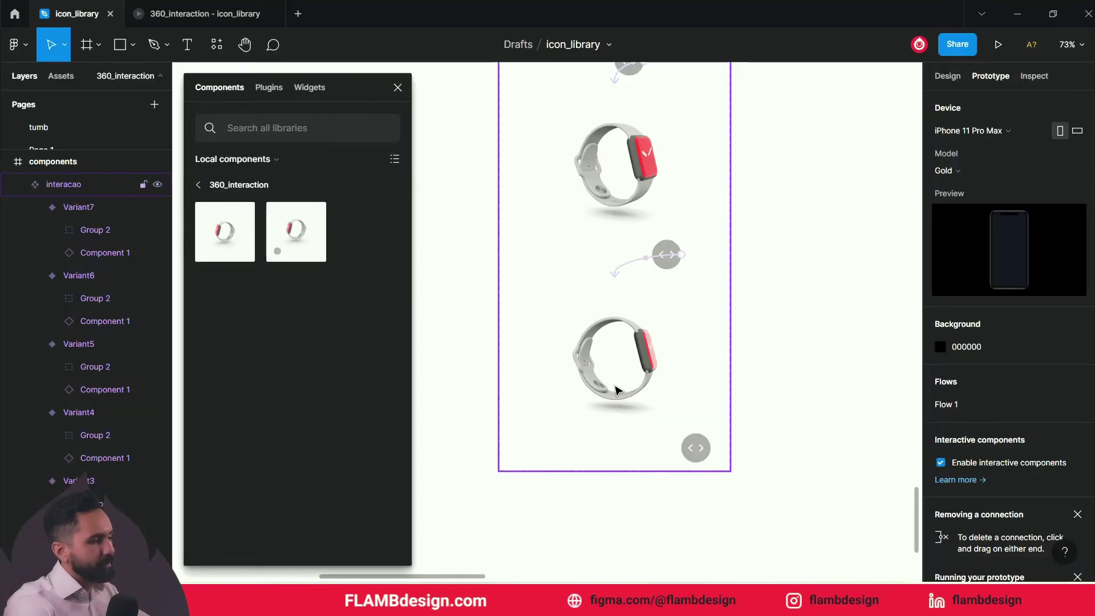
Connect Variant7's arrow control back to Variant6 and set the interaction trigger to On drag.
click(674, 443)
click(701, 452)
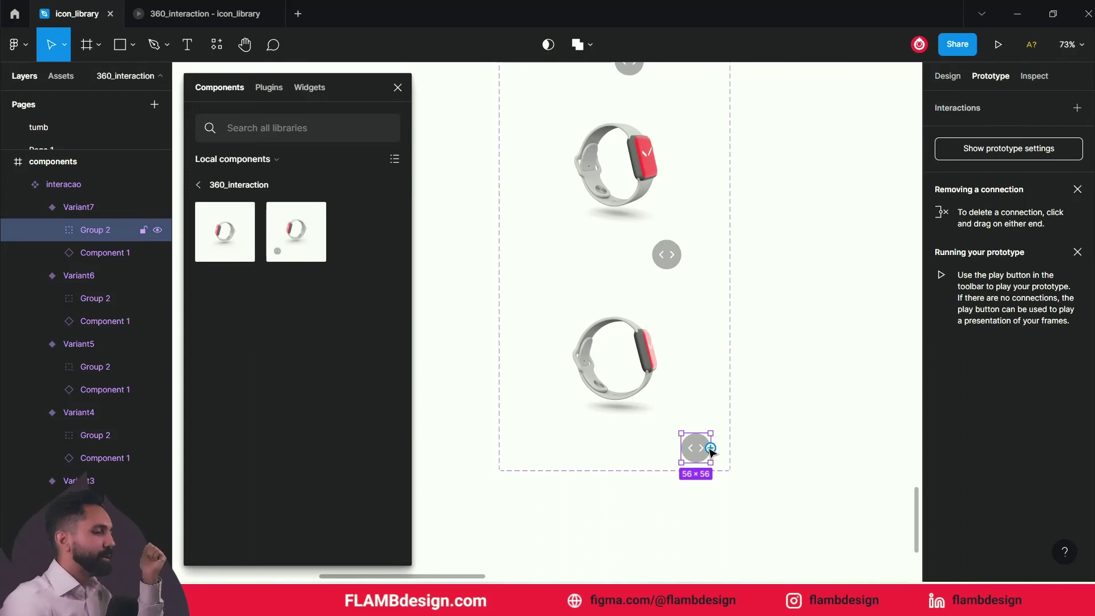
drag(710, 449, 711, 376)
drag(647, 282, 613, 260)
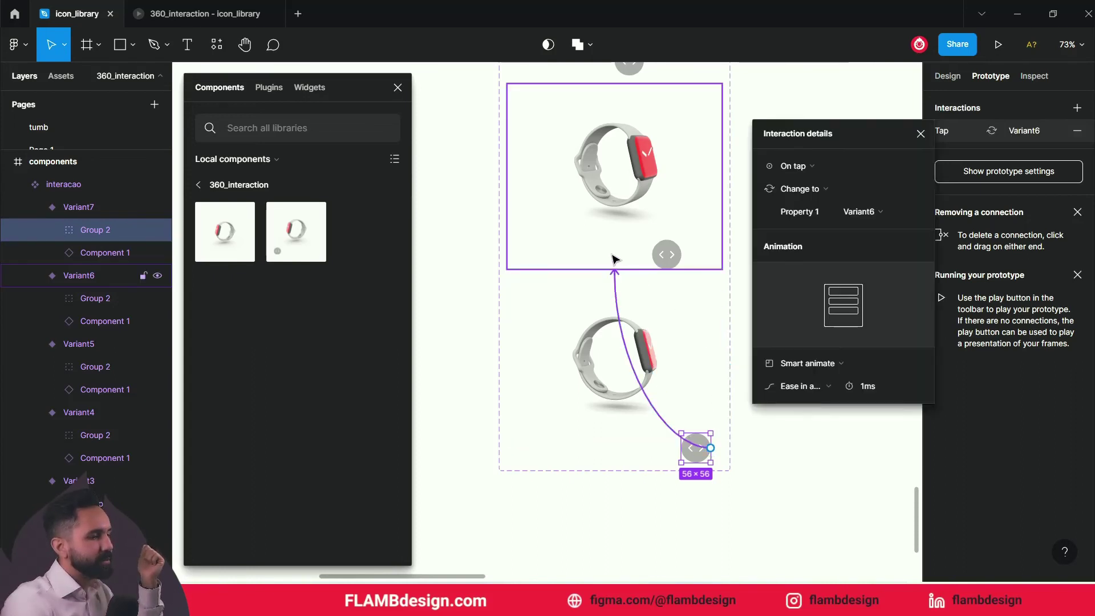
click(792, 166)
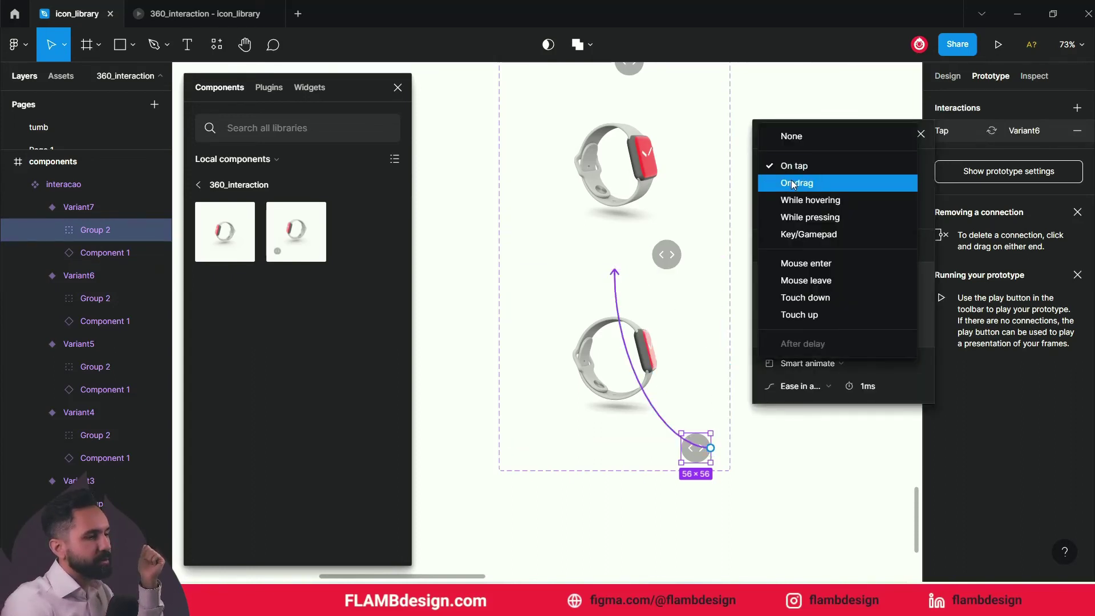
click(795, 183)
Add a return interaction from Variant6's arrow control to Variant5 with the On drag trigger.
scroll(609, 240, up, 3)
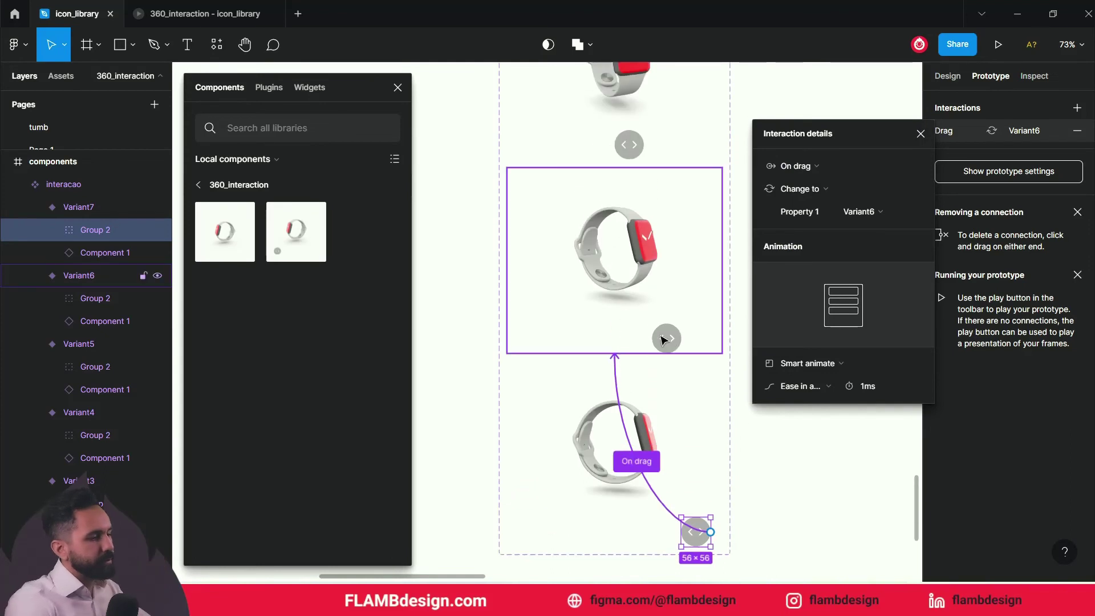
click(668, 342)
click(682, 338)
drag(681, 338, 605, 147)
scroll(610, 228, up, 2)
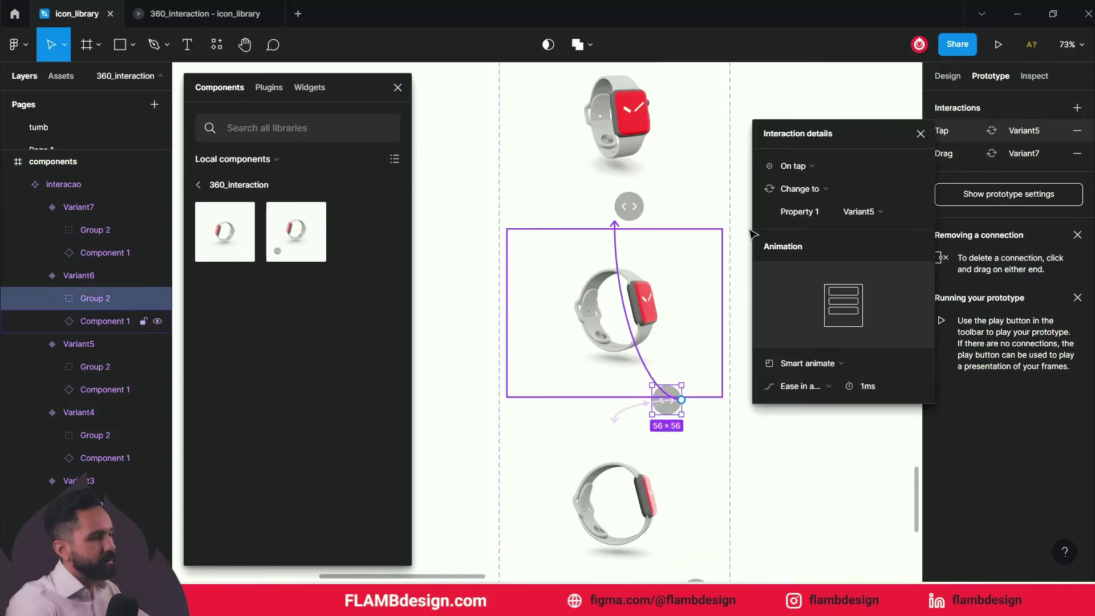
click(806, 171)
click(809, 183)
Add a return connection from Variant5's arrow control to Variant4.
scroll(645, 285, up, 1)
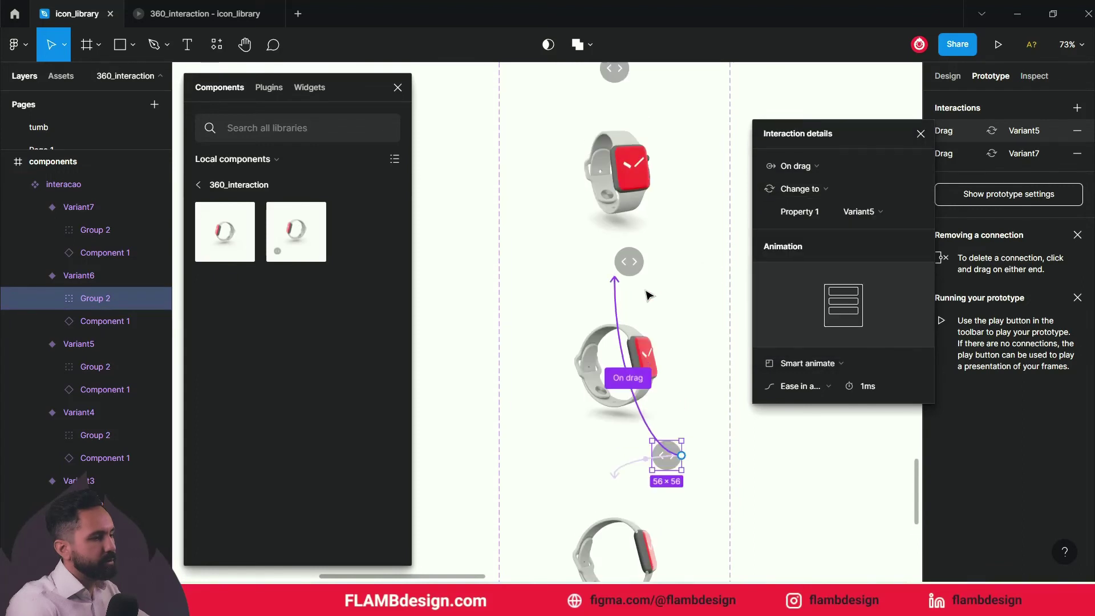
click(627, 268)
scroll(628, 285, up, 3)
Add a return interaction from Variant4's arrow control to Variant3 with the On drag trigger.
click(616, 277)
click(616, 274)
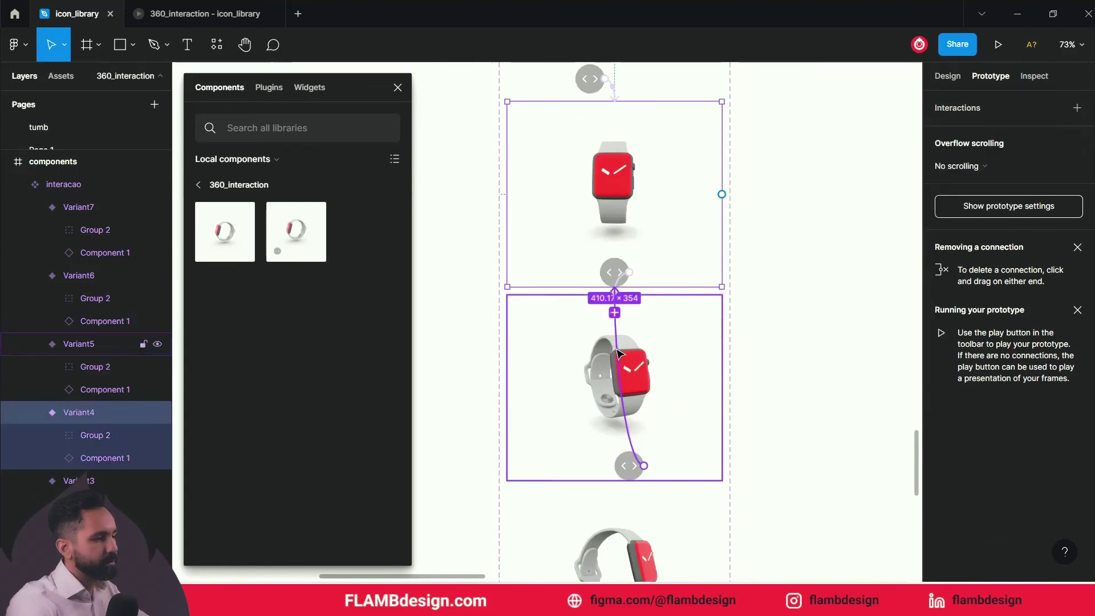
scroll(618, 320, up, 3)
click(798, 166)
click(809, 183)
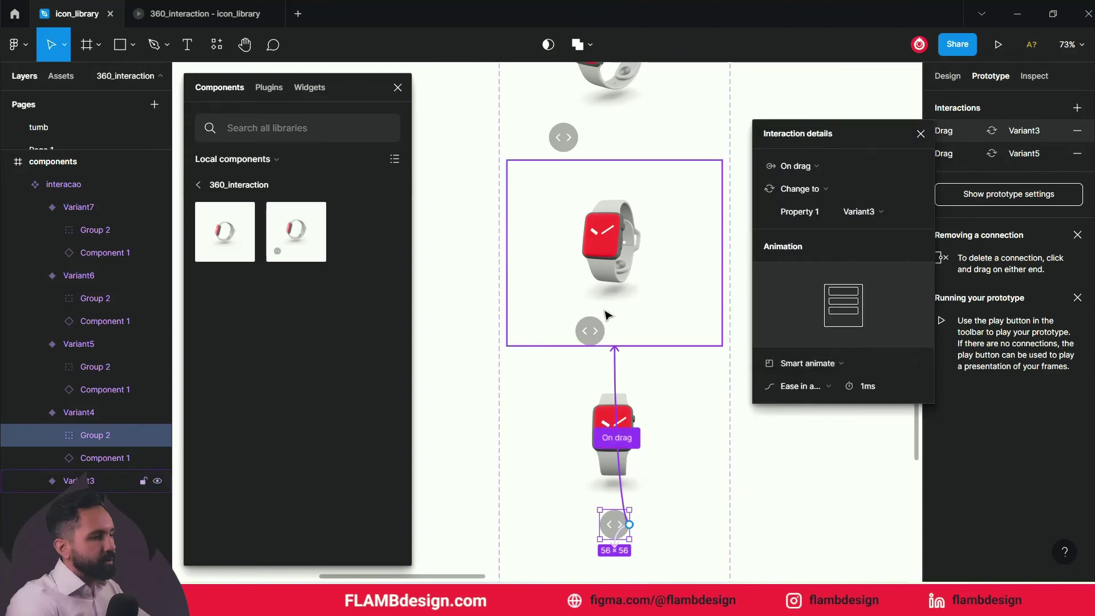
Link Variant3's arrow control back to Variant2 with the On drag trigger, and connect Variant2's arrow control back to Default.
double_click(590, 328)
drag(605, 329, 601, 132)
scroll(610, 200, up, 3)
click(799, 166)
click(817, 185)
click(557, 338)
drag(559, 336, 574, 142)
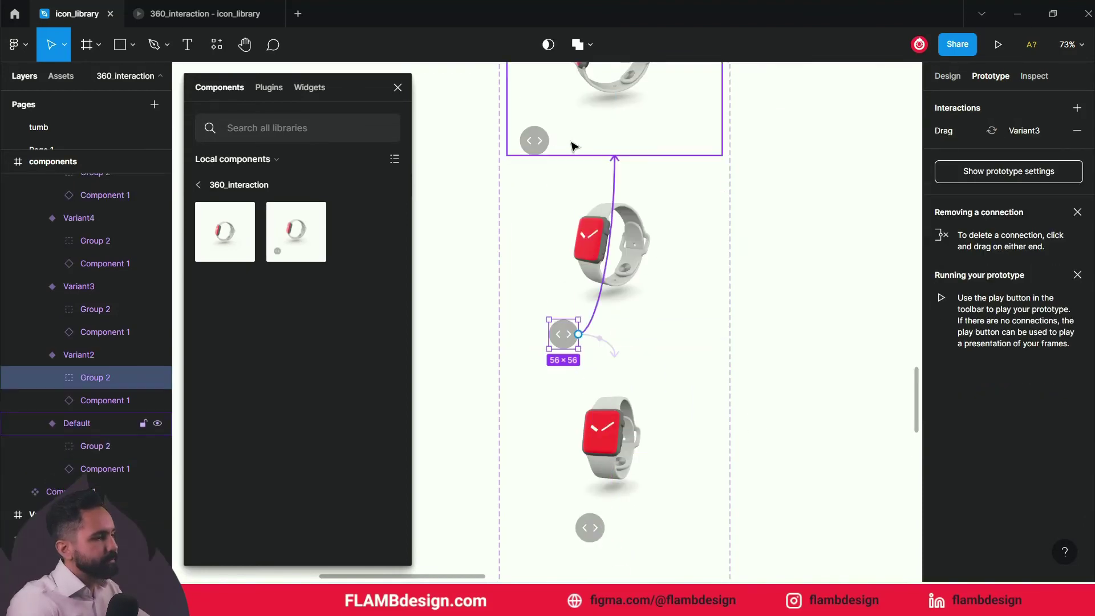
Present the prototype and test the watch rotation by moving the arrow control across the phone screen.
key(ctrl+alt+Return)
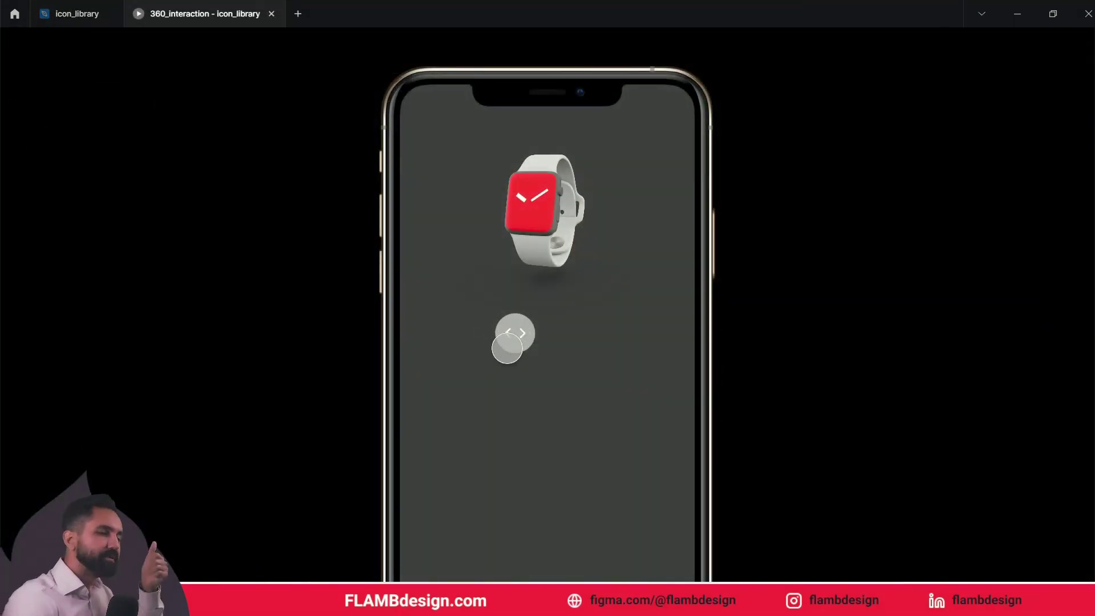
mouse_move(507, 348)
mouse_down()
mouse_move(379, 344)
mouse_move(511, 331)
mouse_up()
drag(483, 334, 733, 352)
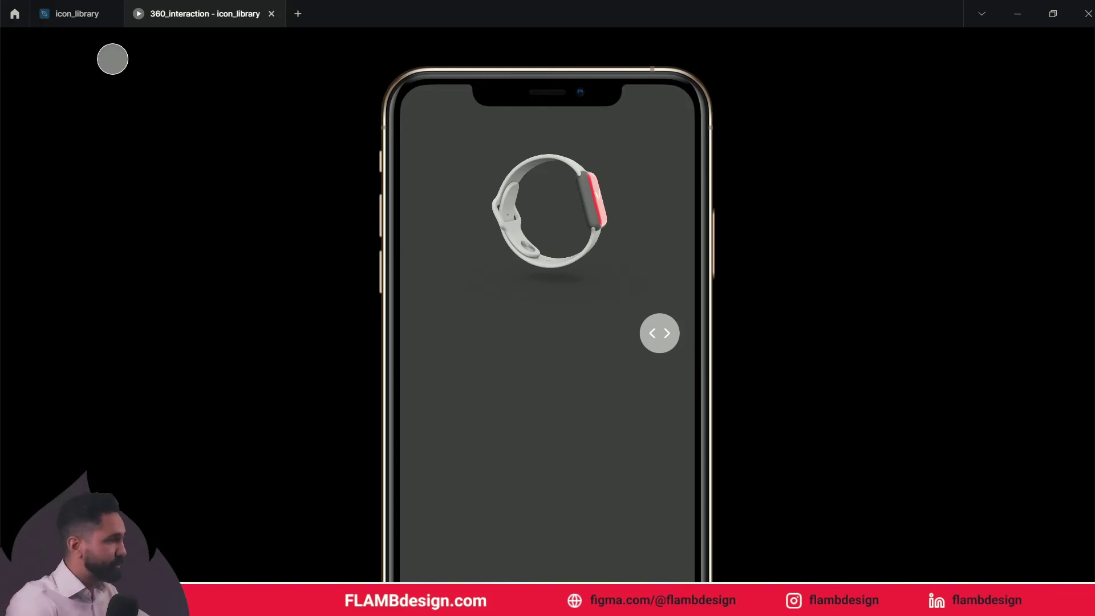
In the icon_library design file, draw an ellipse about 211 × 38 below the watch on the phone frame and fill it with the arrow control's grey, ADADAD.
click(85, 15)
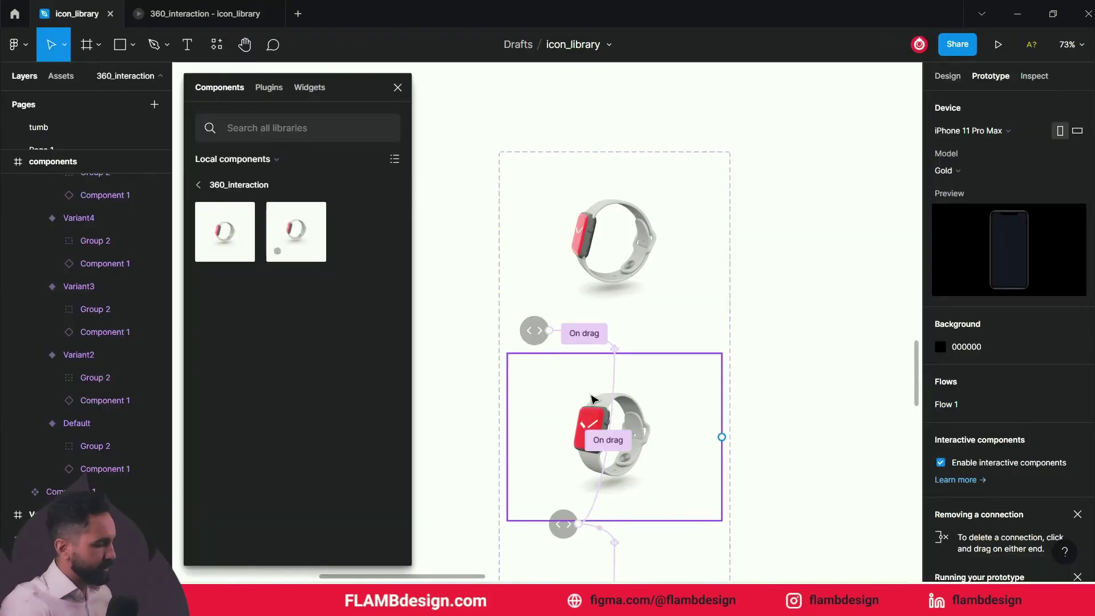
scroll(593, 398, down, 5)
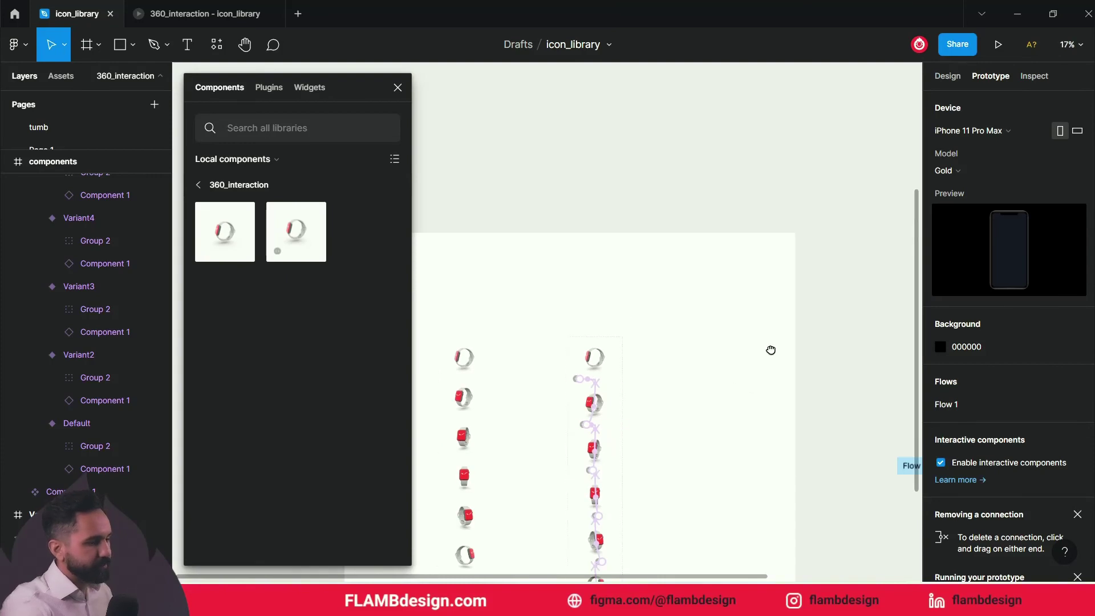
scroll(770, 350, right, 4)
click(773, 474)
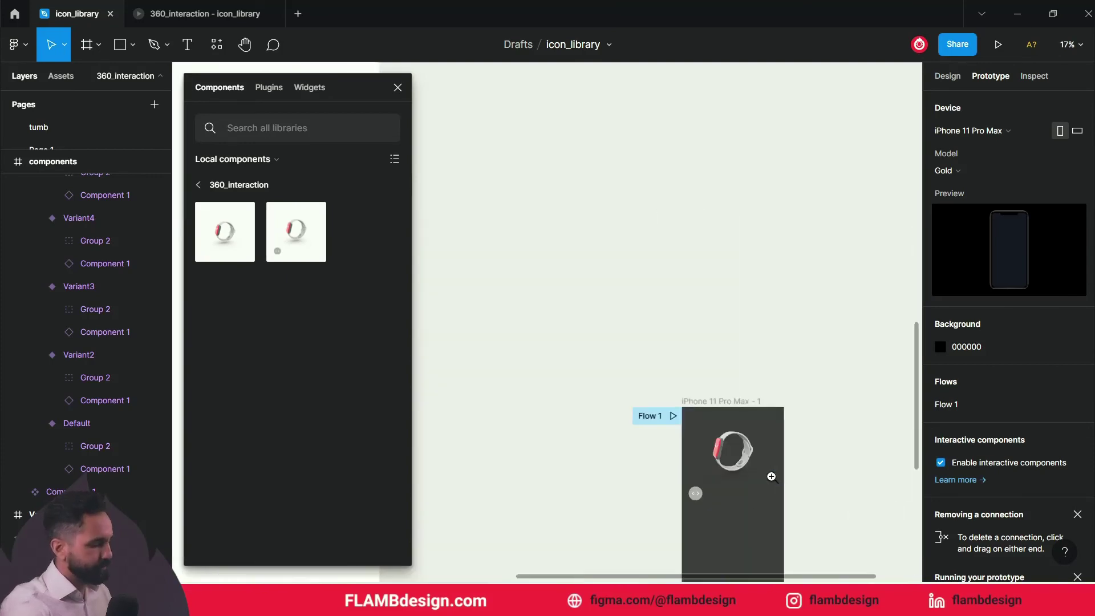
scroll(772, 476, up, 5)
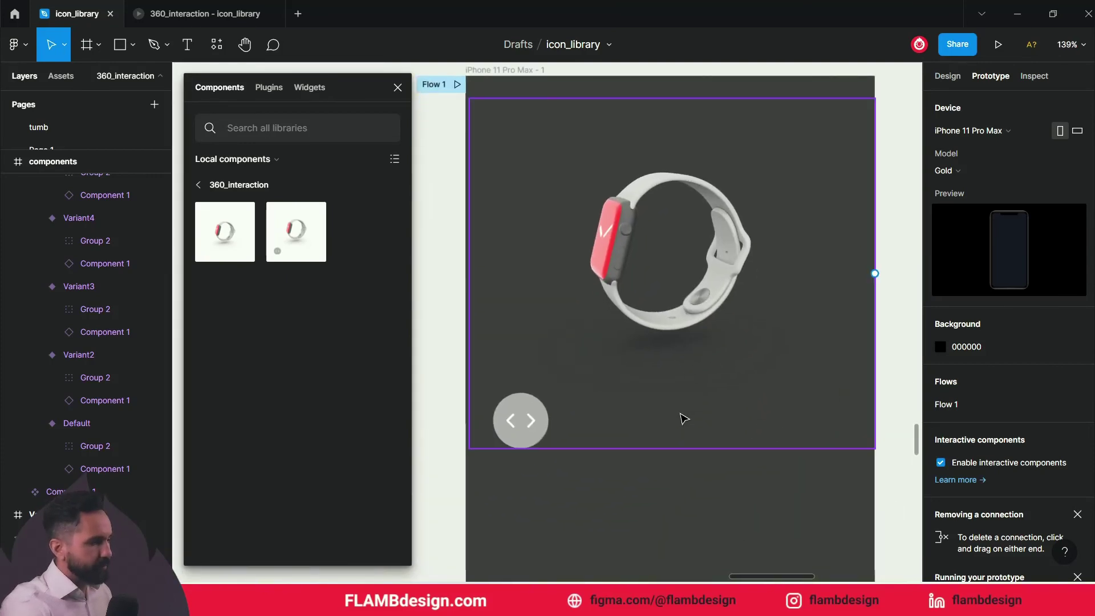
scroll(679, 292, down, 1)
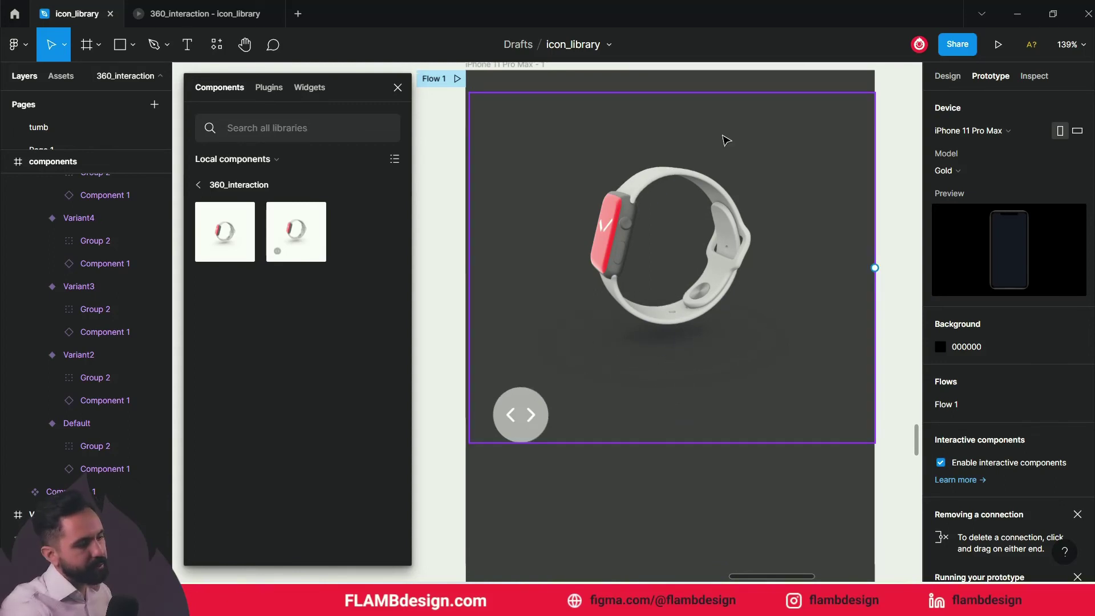
scroll(730, 375, down, 3)
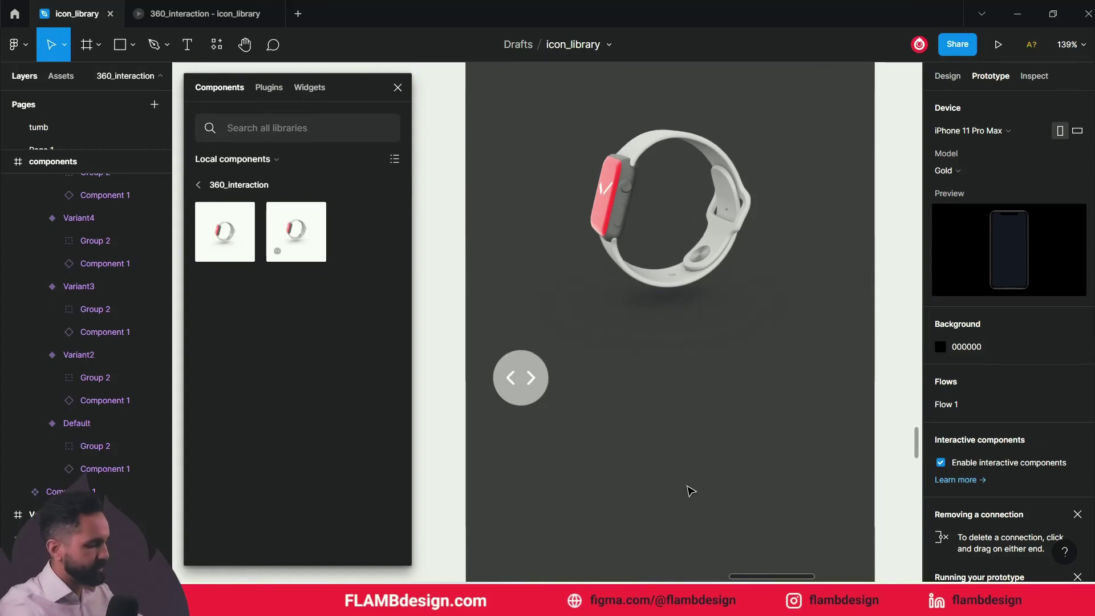
key(o)
mouse_move(578, 476)
mouse_down()
mouse_move(778, 499)
mouse_move(787, 513)
mouse_up()
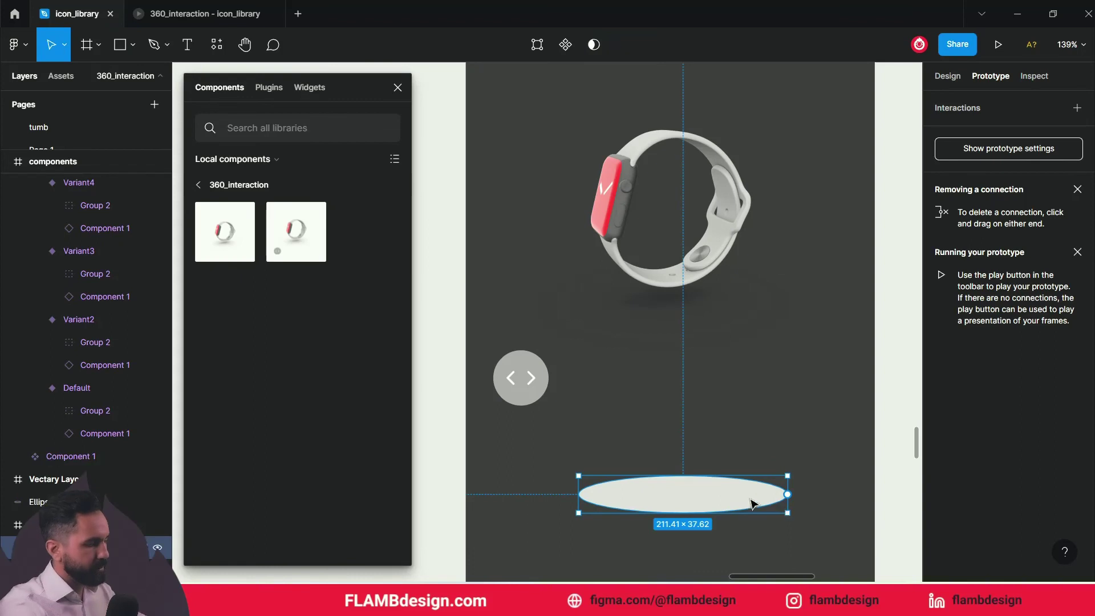
key(i)
click(529, 375)
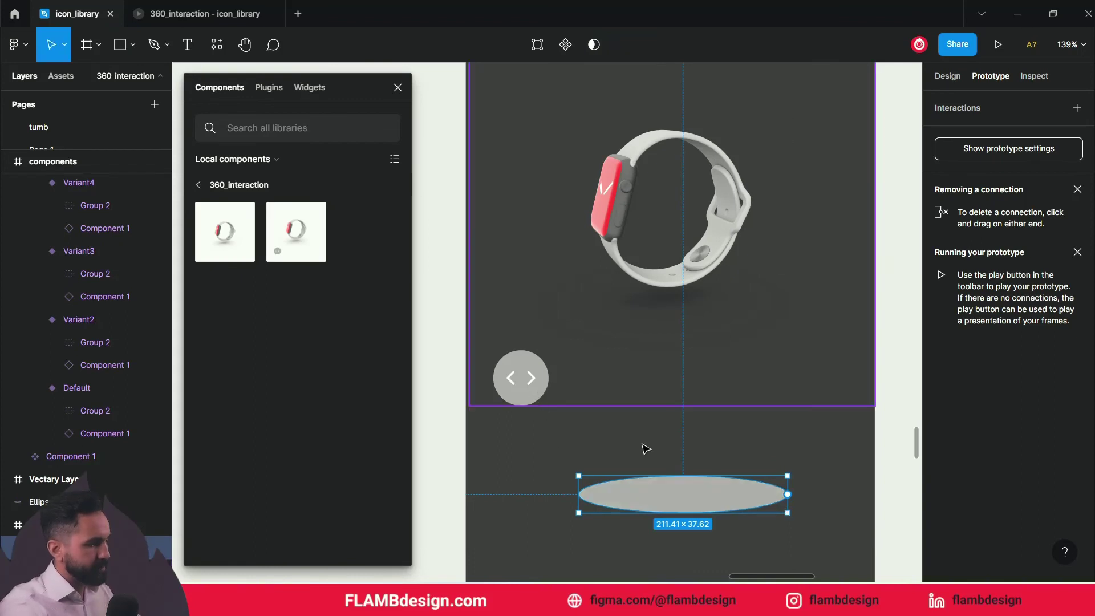
Add a Layer blur effect to the ellipse and set its blur to 81.
click(948, 78)
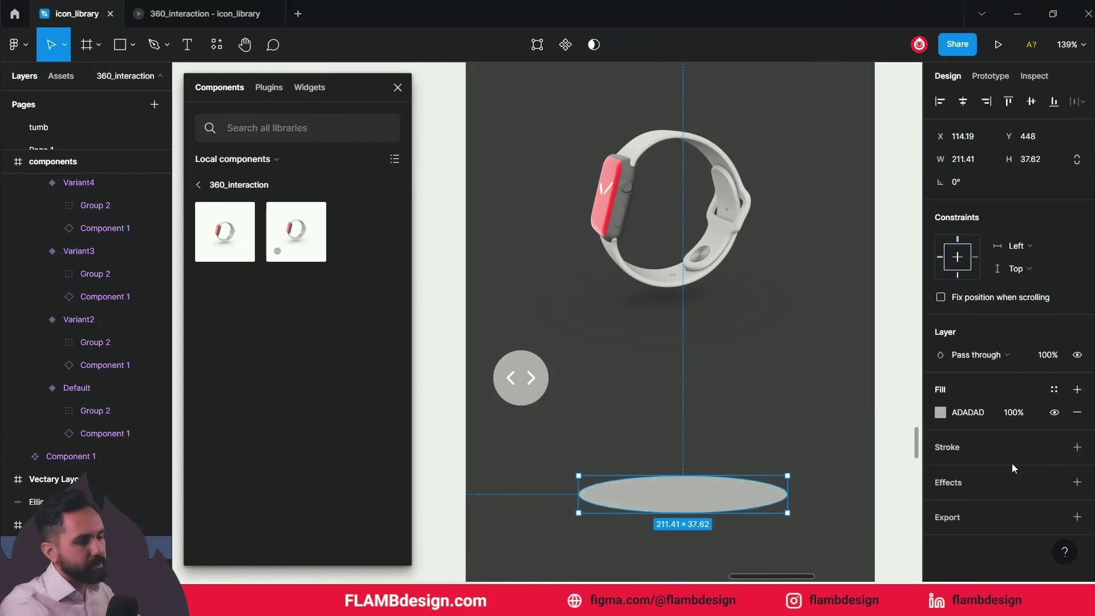
click(1077, 483)
scroll(994, 500, down, 1)
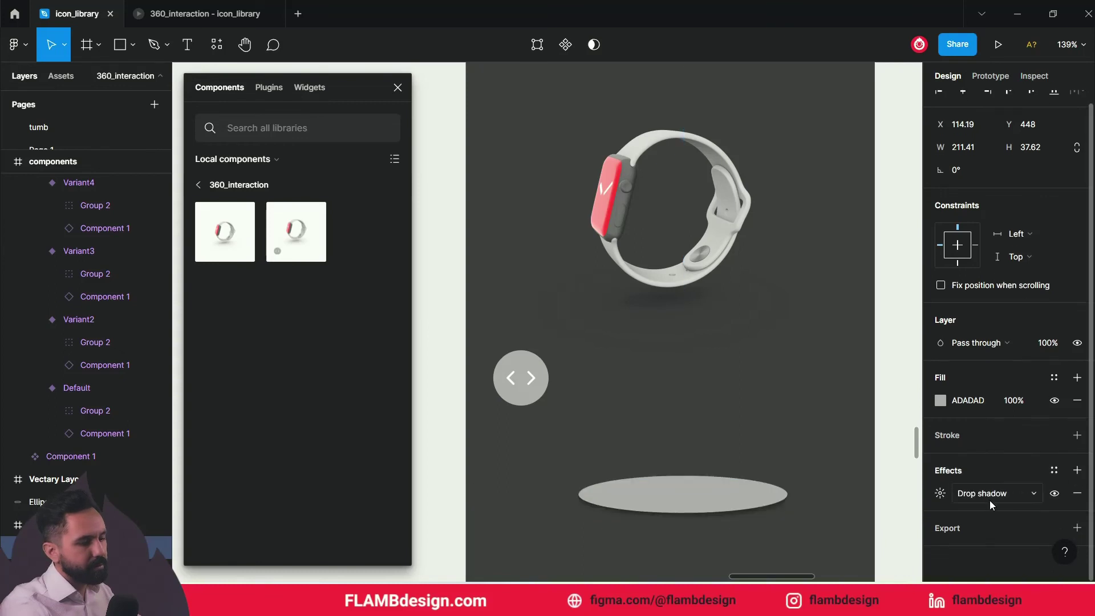
click(989, 497)
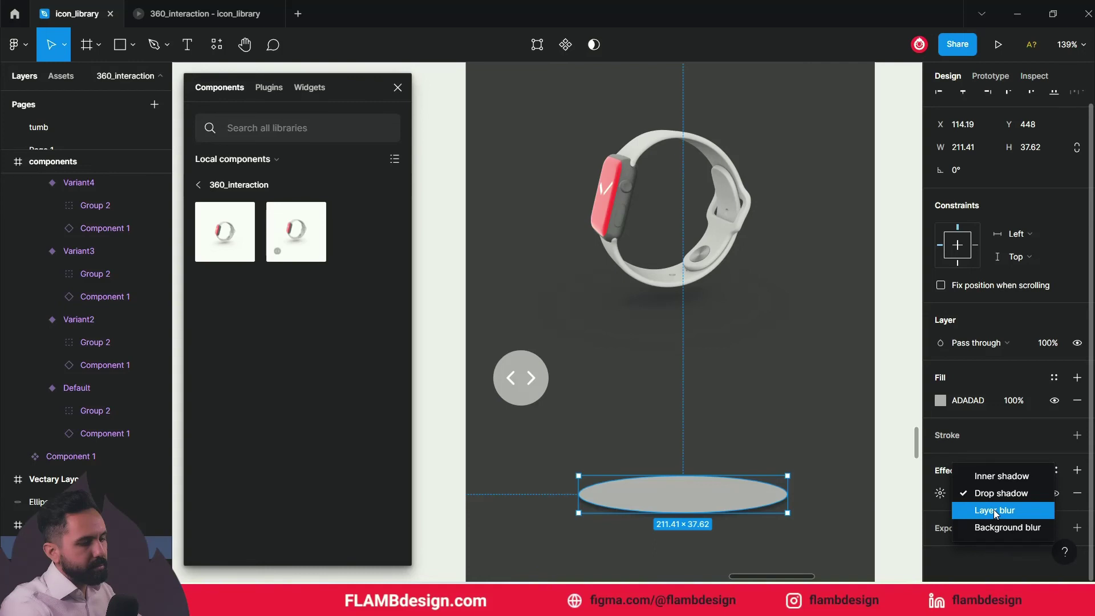
click(993, 509)
click(940, 493)
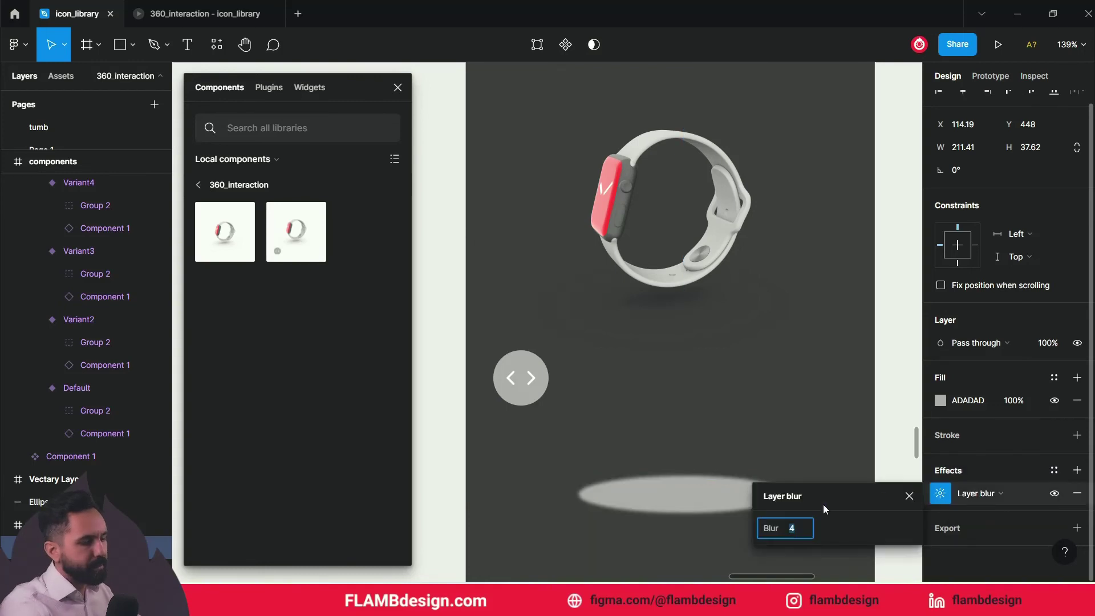
drag(771, 528, 769, 489)
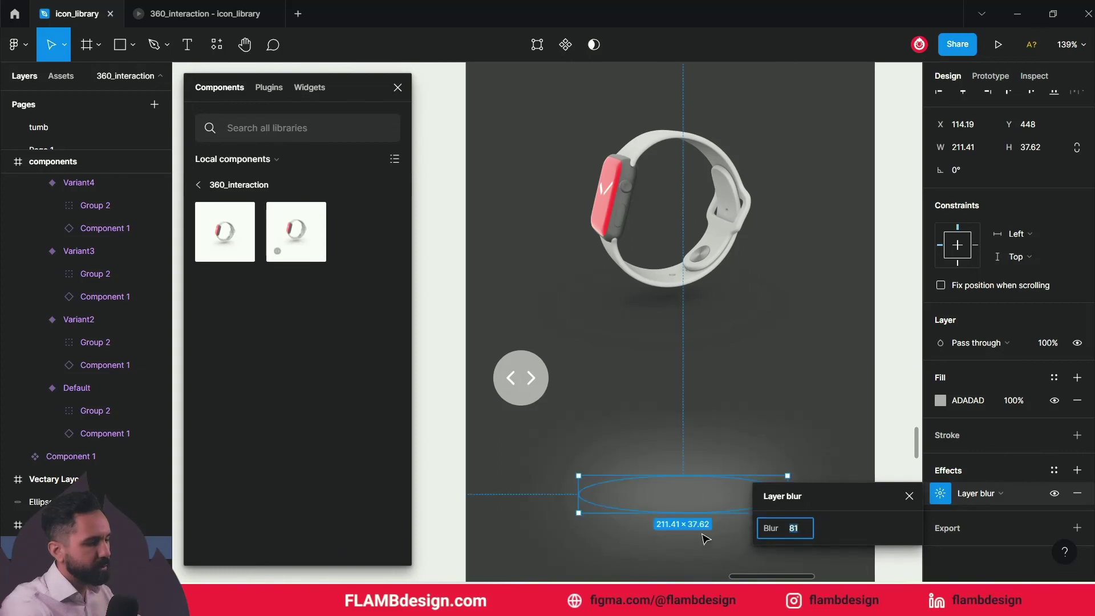
Move the blurred ellipse up under the base of the watch, to about X 88 and Y 234.
drag(692, 493, 666, 308)
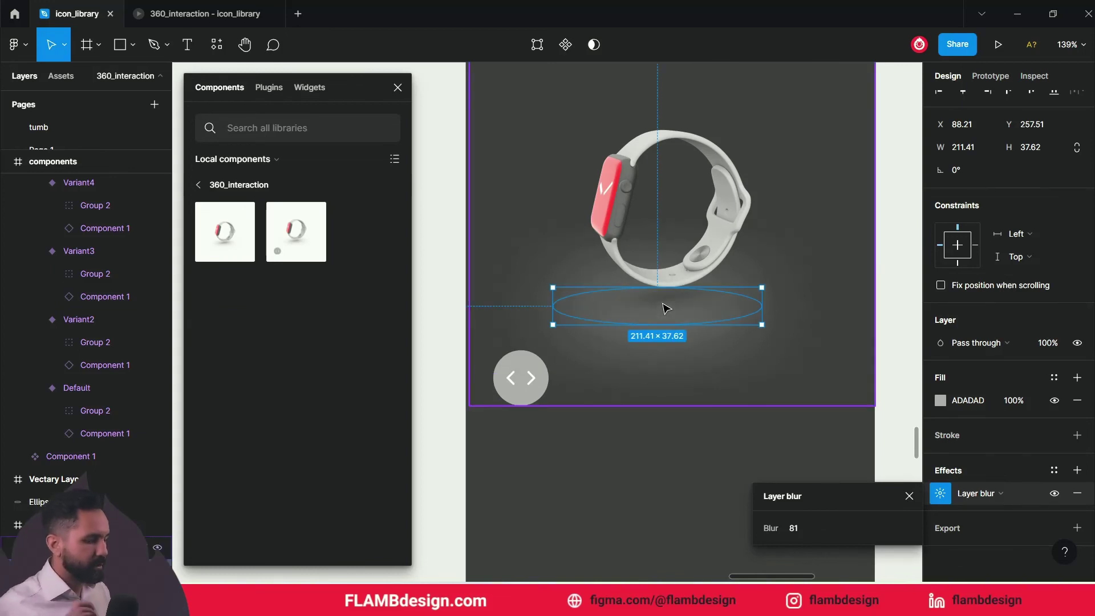
key(Up)
key(Up)
key(Up)
key(Up)
key(Up)
key(Up)
key(Up)
key(Up)
key(Up)
key(Up)
key(Up)
key(Up)
key(Up)
key(Up)
key(Up)
key(Up)
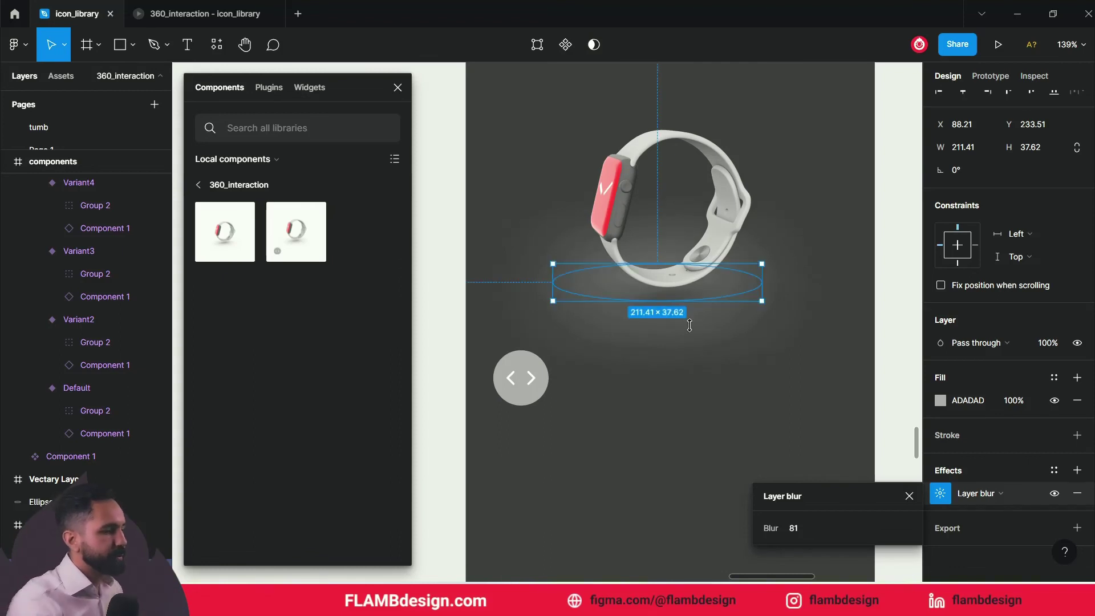
click(713, 491)
Draw a thin horizontal rectangle about 307 × 14 below the arrow control on the phone frame.
drag(718, 452, 733, 504)
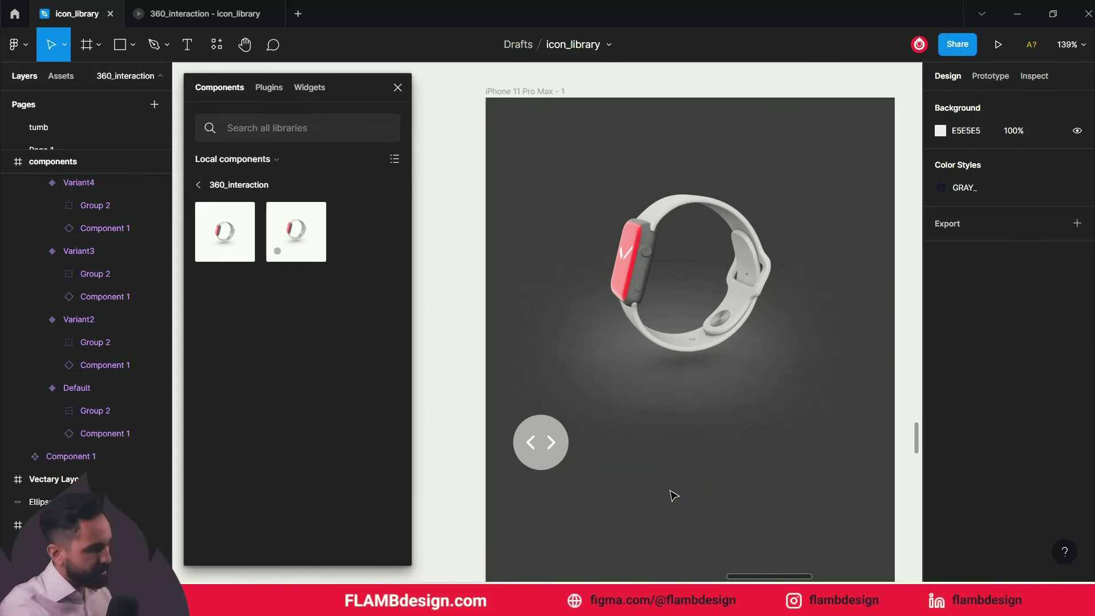
scroll(644, 502, down, 1)
key(r)
mouse_move(535, 489)
mouse_down()
mouse_move(682, 518)
mouse_move(839, 502)
mouse_up()
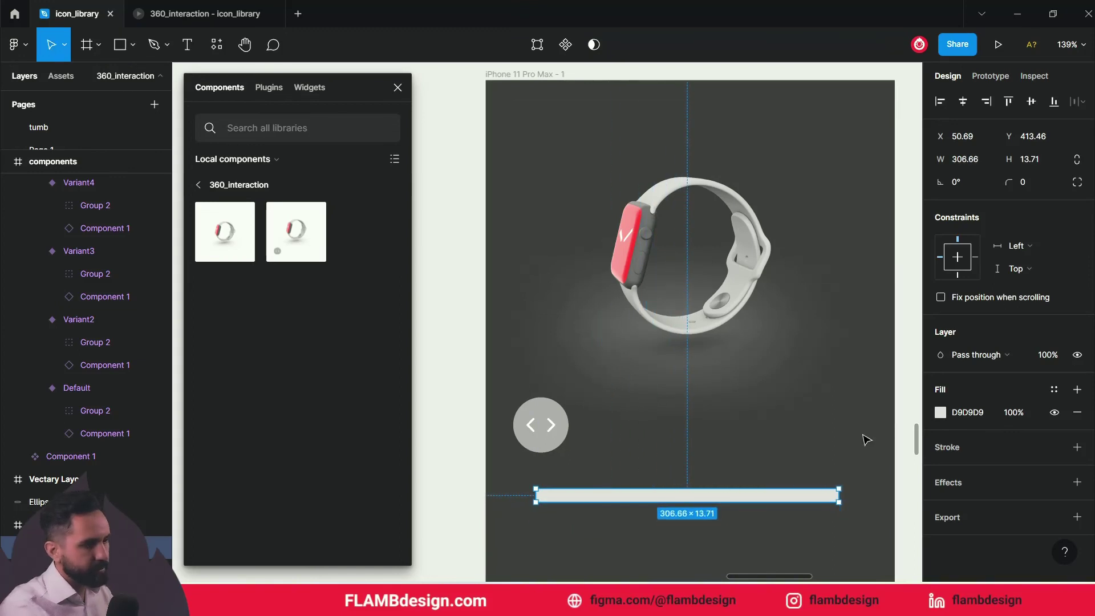
Set the rectangle's height to 16 and its corner radius to 100.
click(1029, 160)
text(16)
key(Return)
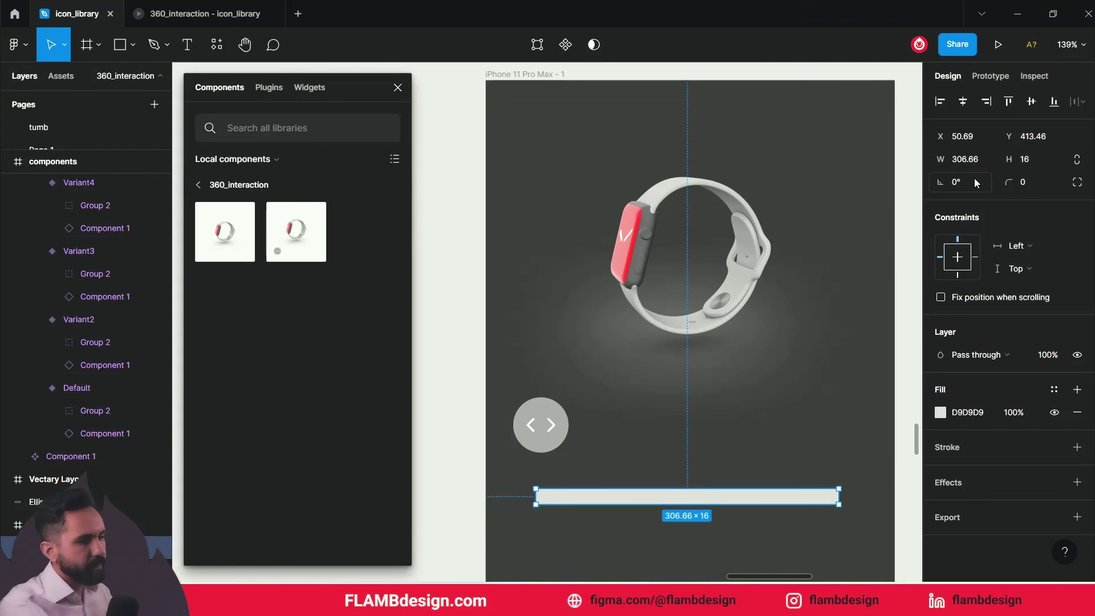
click(1019, 188)
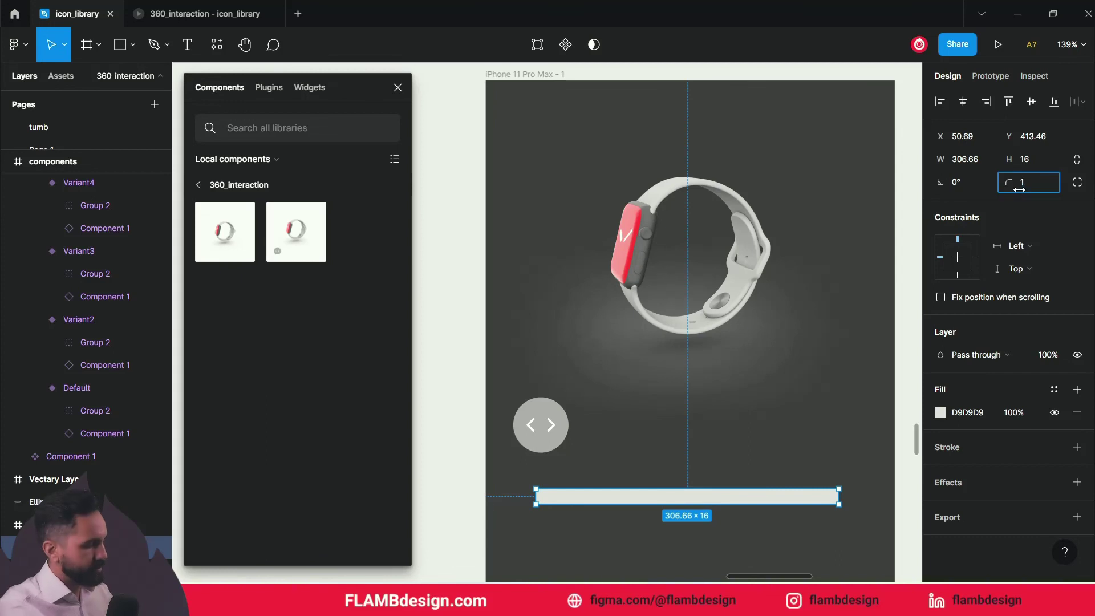
text(100)
key(Return)
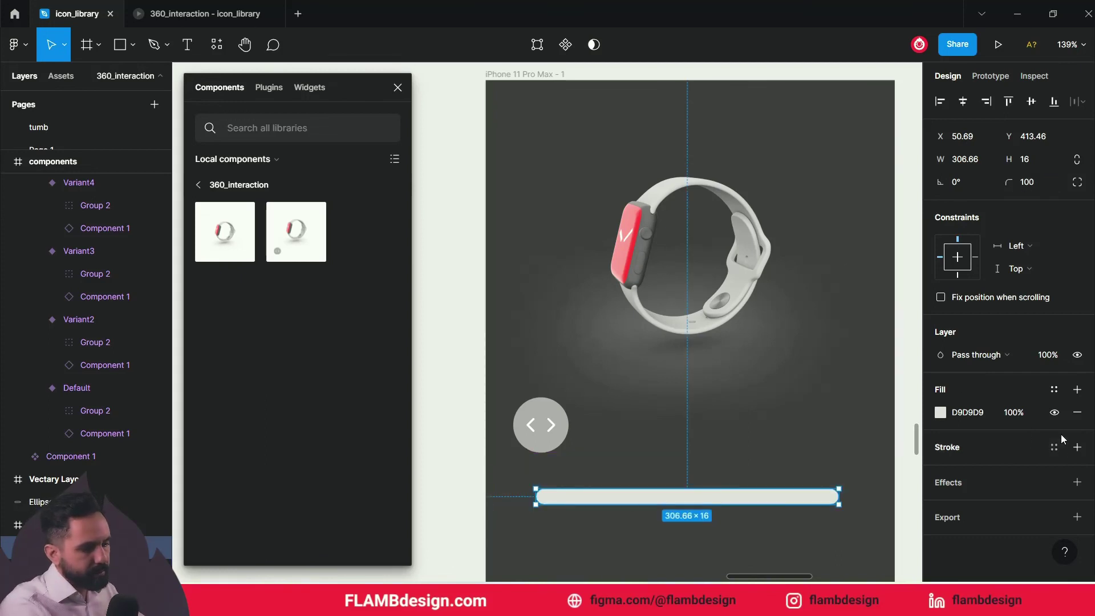
Replace the bar's fill with an inside stroke of 1 in ADADAD, sampled from the arrow control.
click(1078, 413)
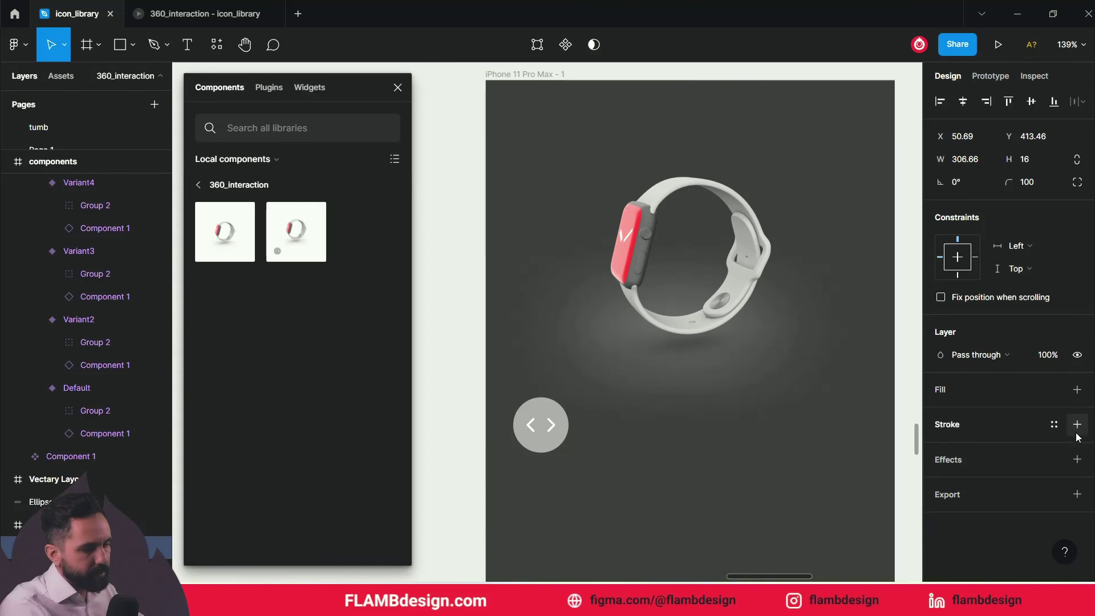
click(1077, 425)
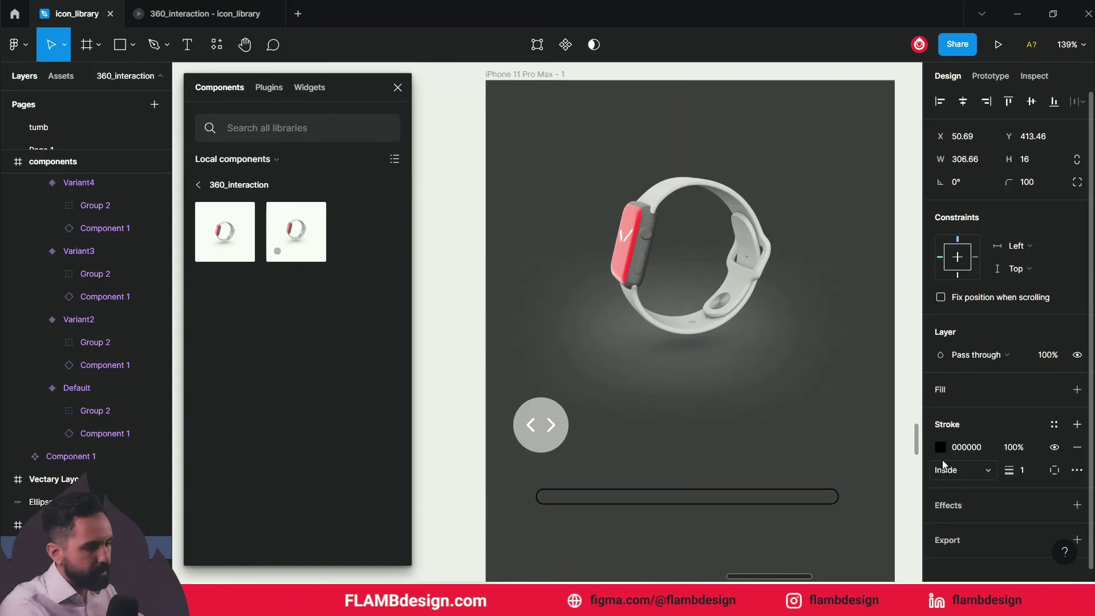
click(941, 448)
click(772, 423)
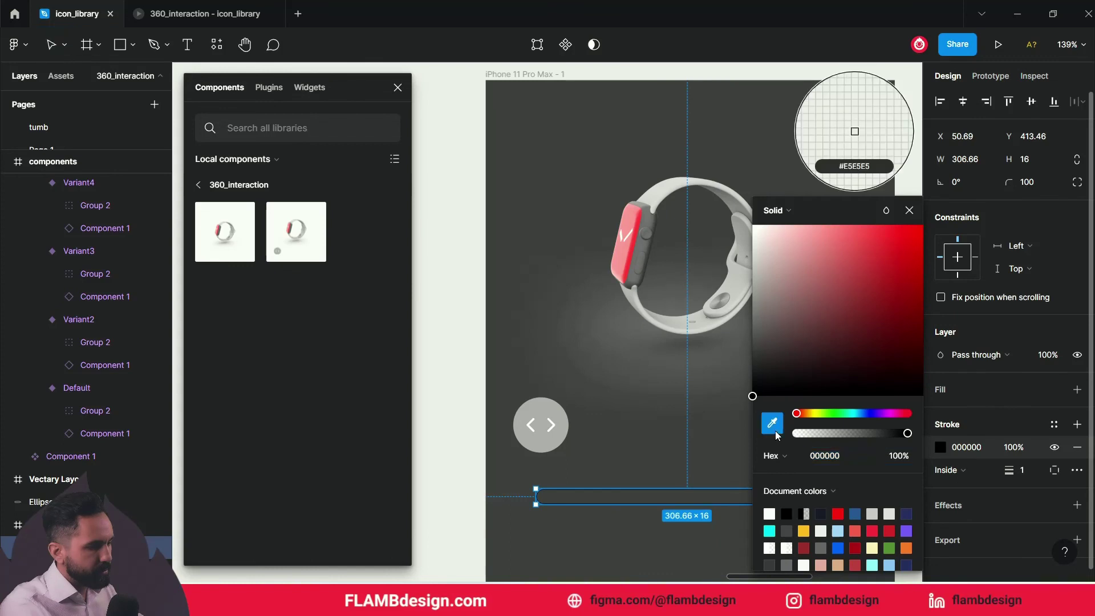
click(564, 433)
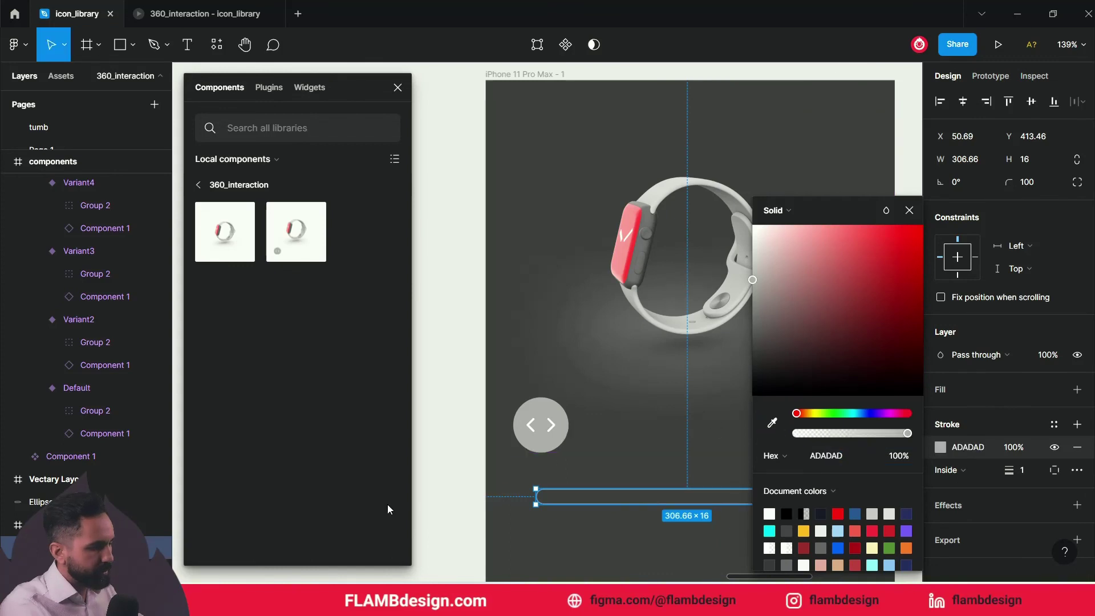
click(462, 501)
Place the outlined bar behind the arrow control at Y 341, widened to about 332 and centred horizontally in the frame.
drag(712, 495, 711, 425)
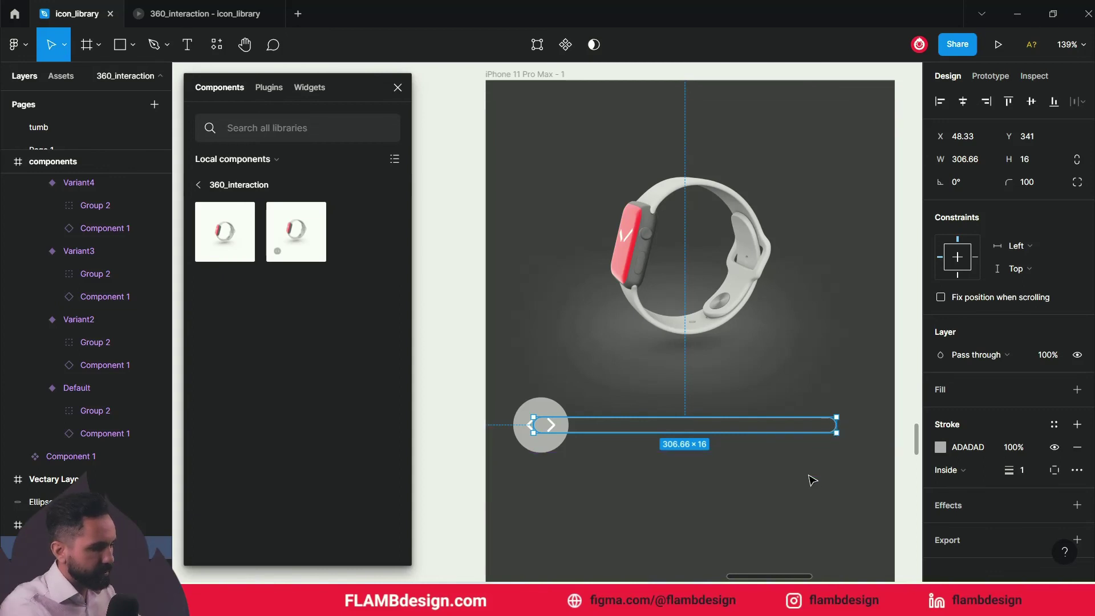
drag(841, 426, 857, 427)
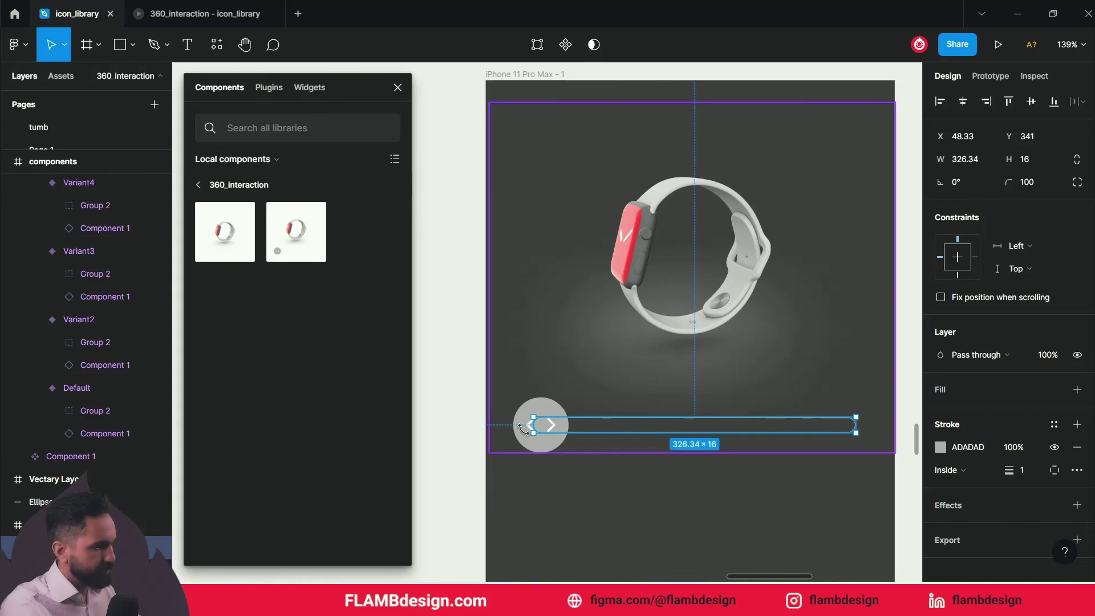
drag(528, 425, 524, 425)
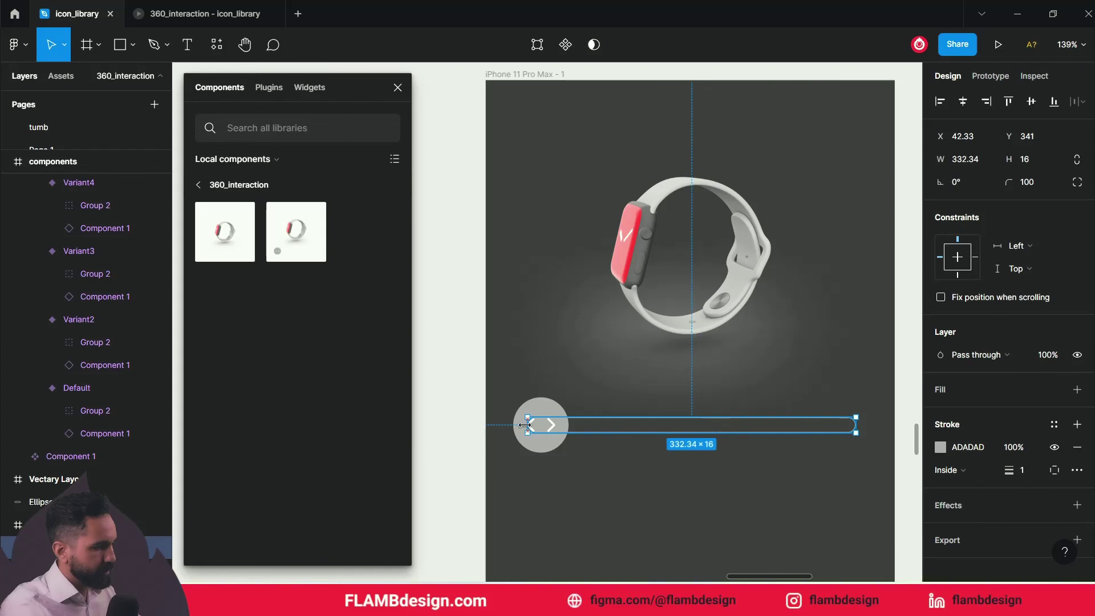
click(962, 102)
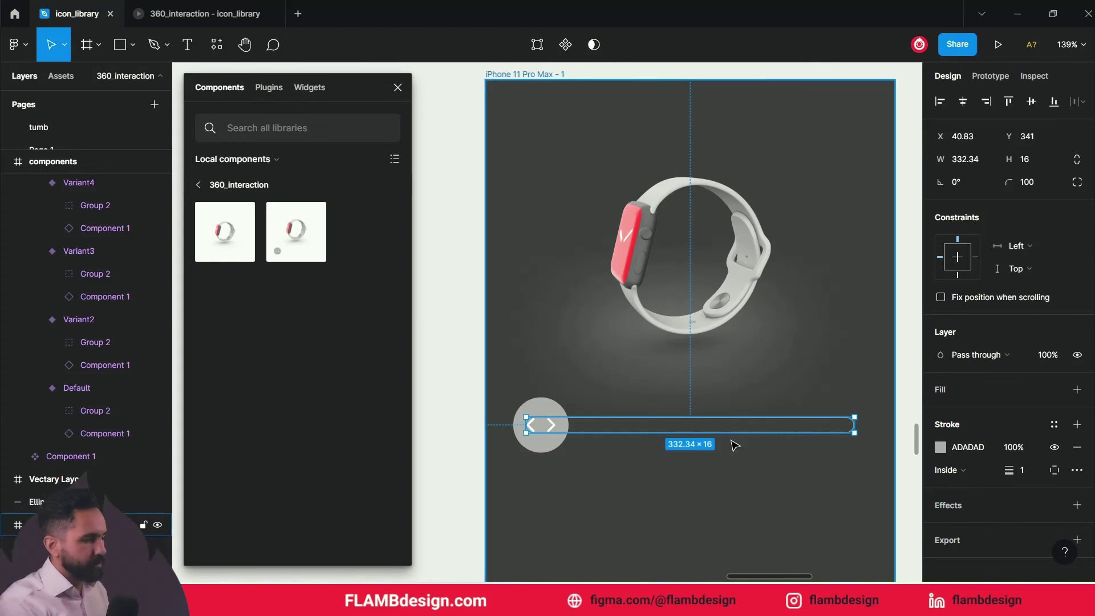
click(753, 498)
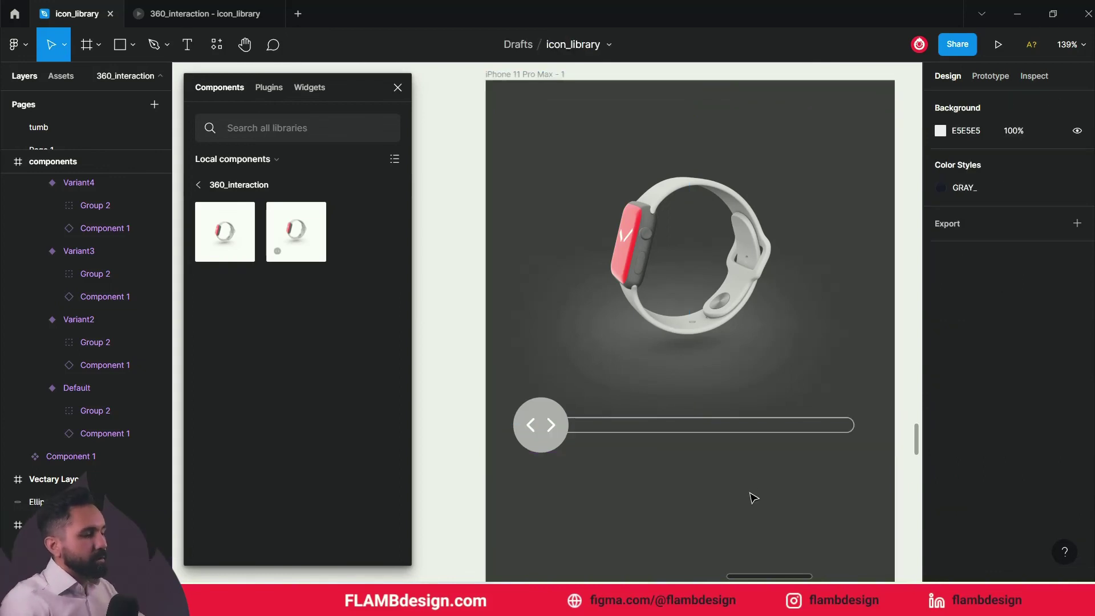
Switch to the prototype preview and test the watch rotation by sliding the arrow control along the new track.
click(245, 14)
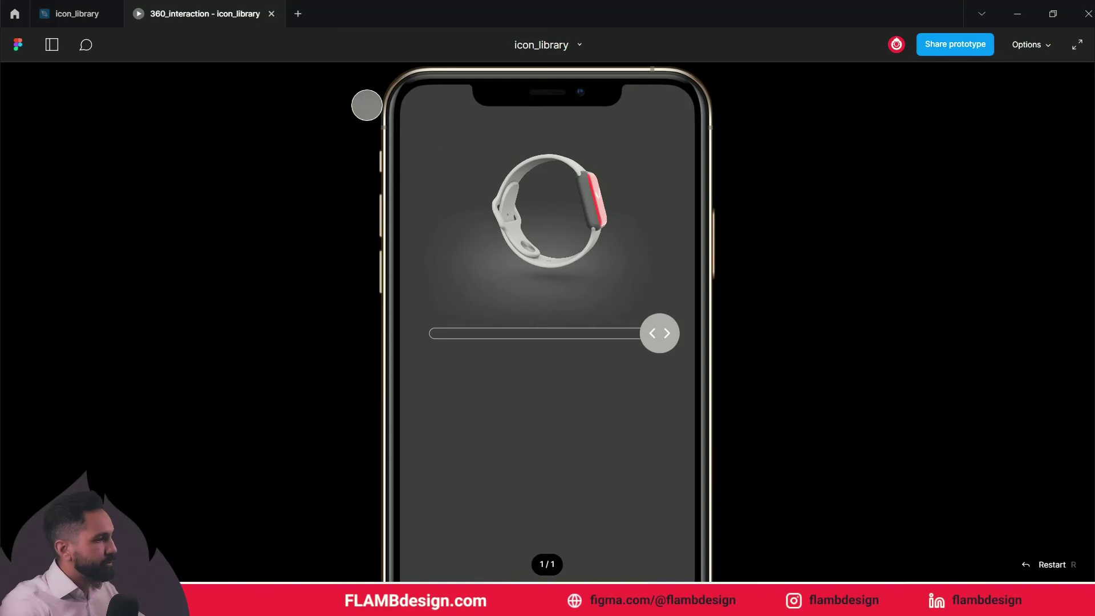
drag(660, 333, 446, 325)
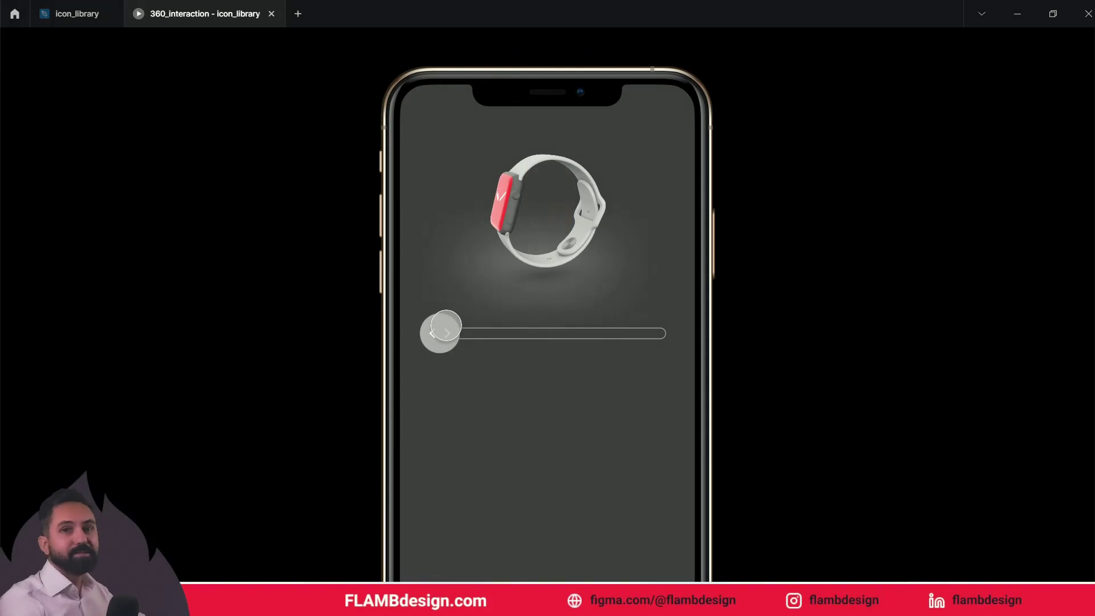